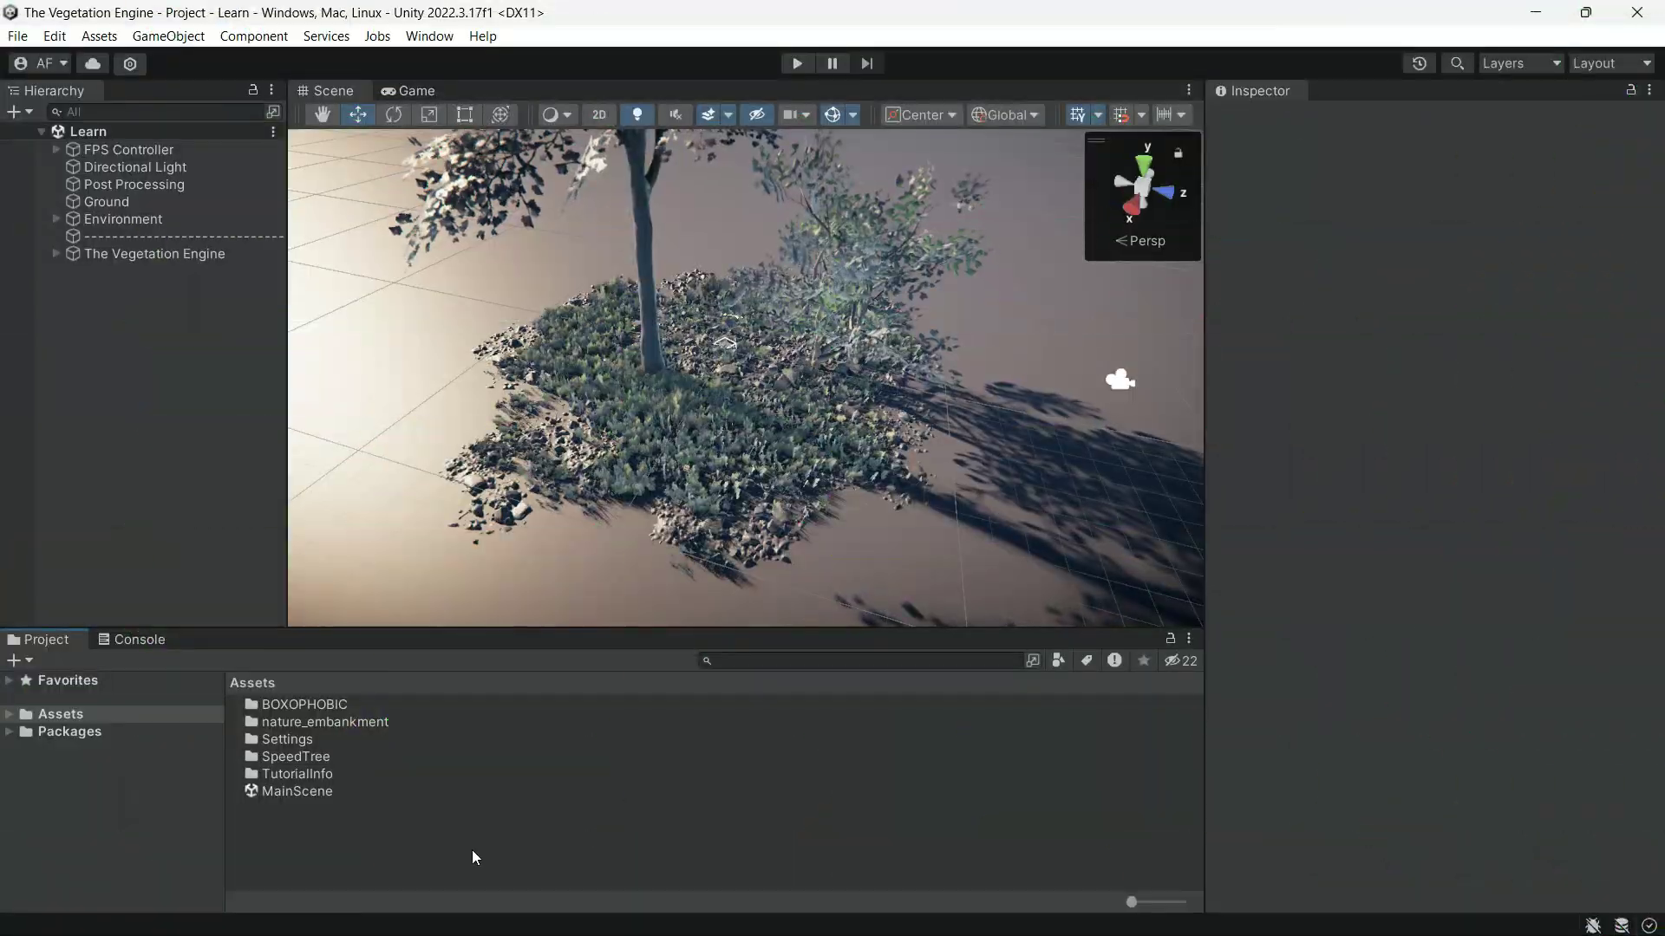
Open the Demo Terrain scene from BOXOPHOBIC/The Vegetation Engine Modules/Terrain Shaders/Demo.
double_click(321, 705)
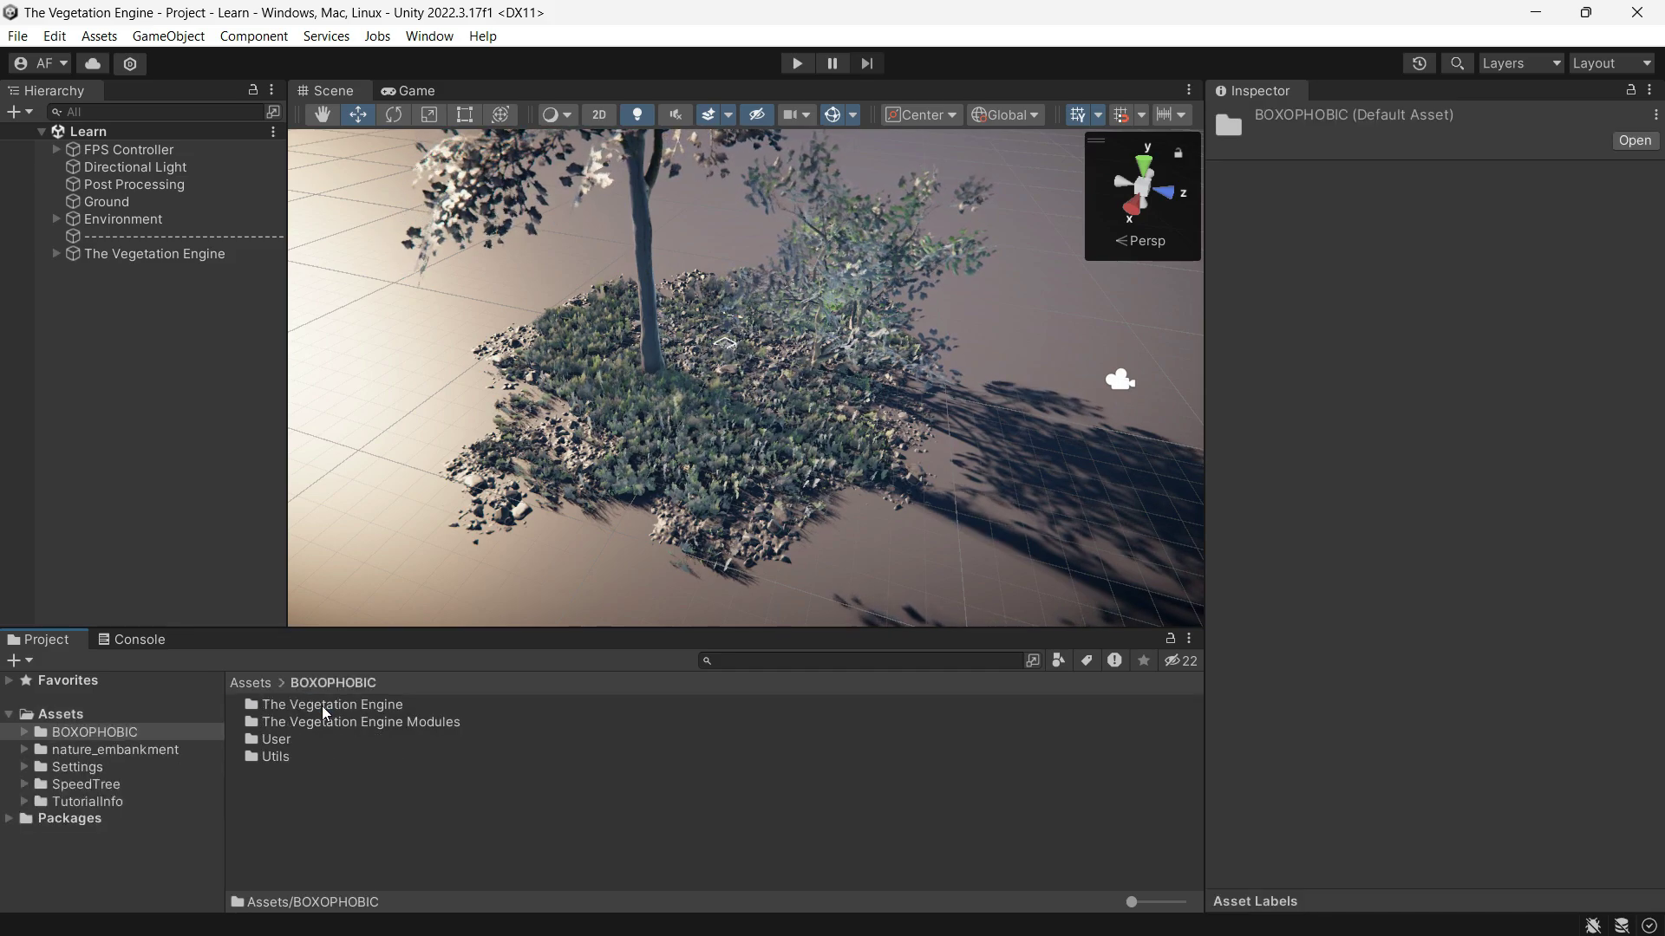
double_click(326, 721)
click(335, 725)
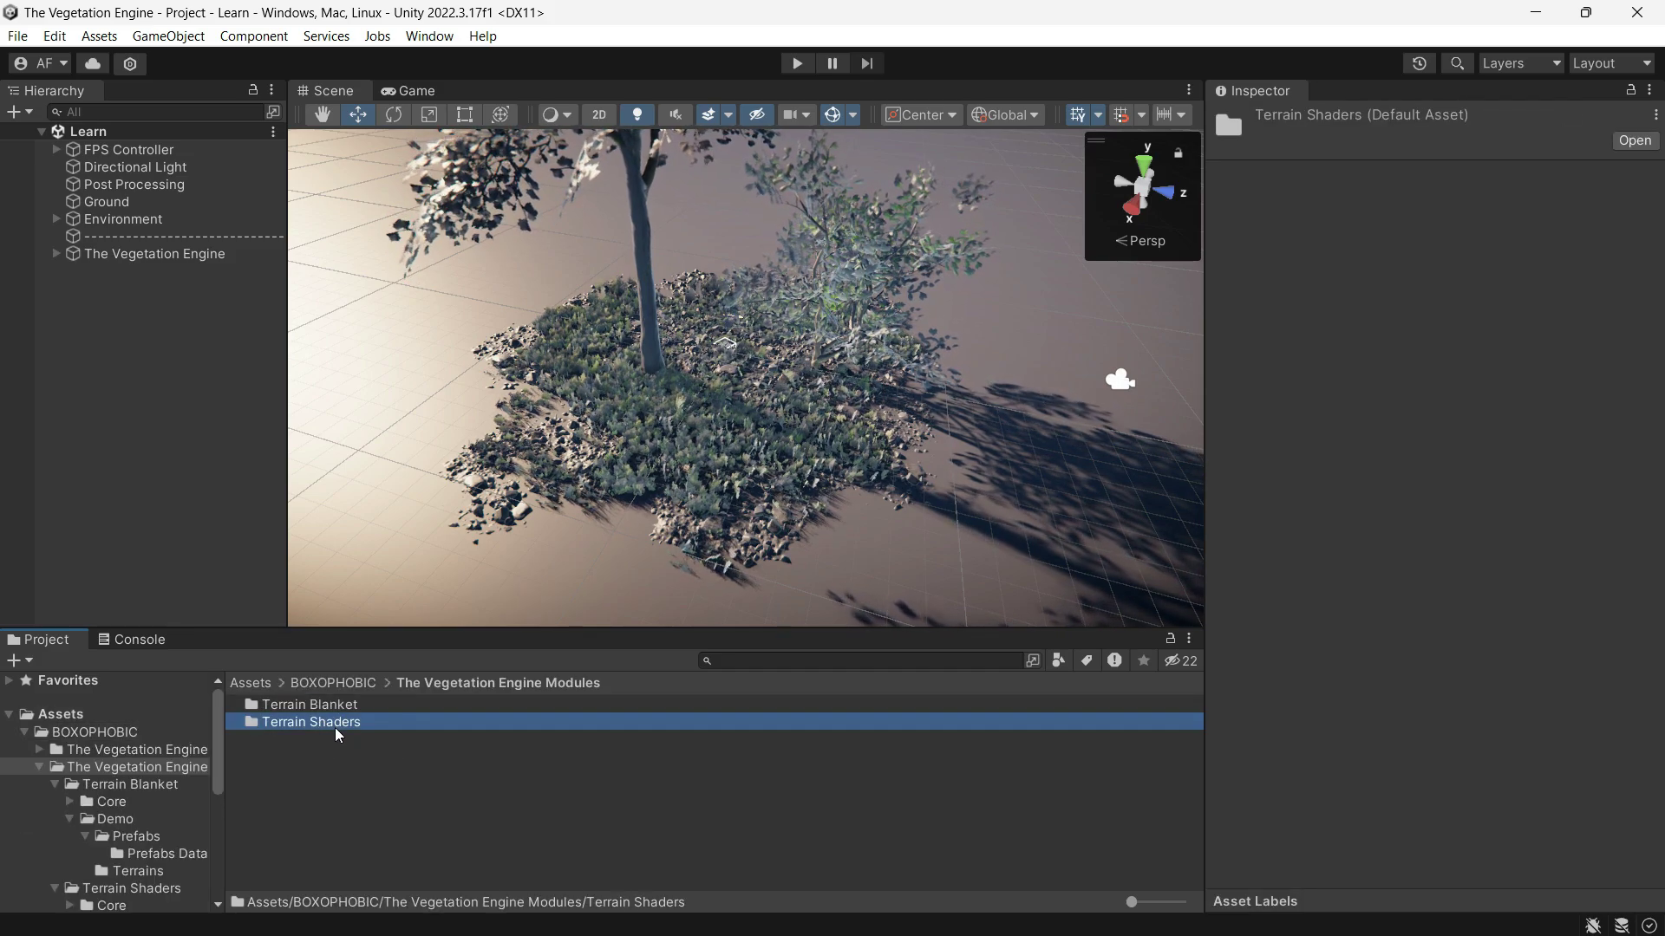
double_click(331, 723)
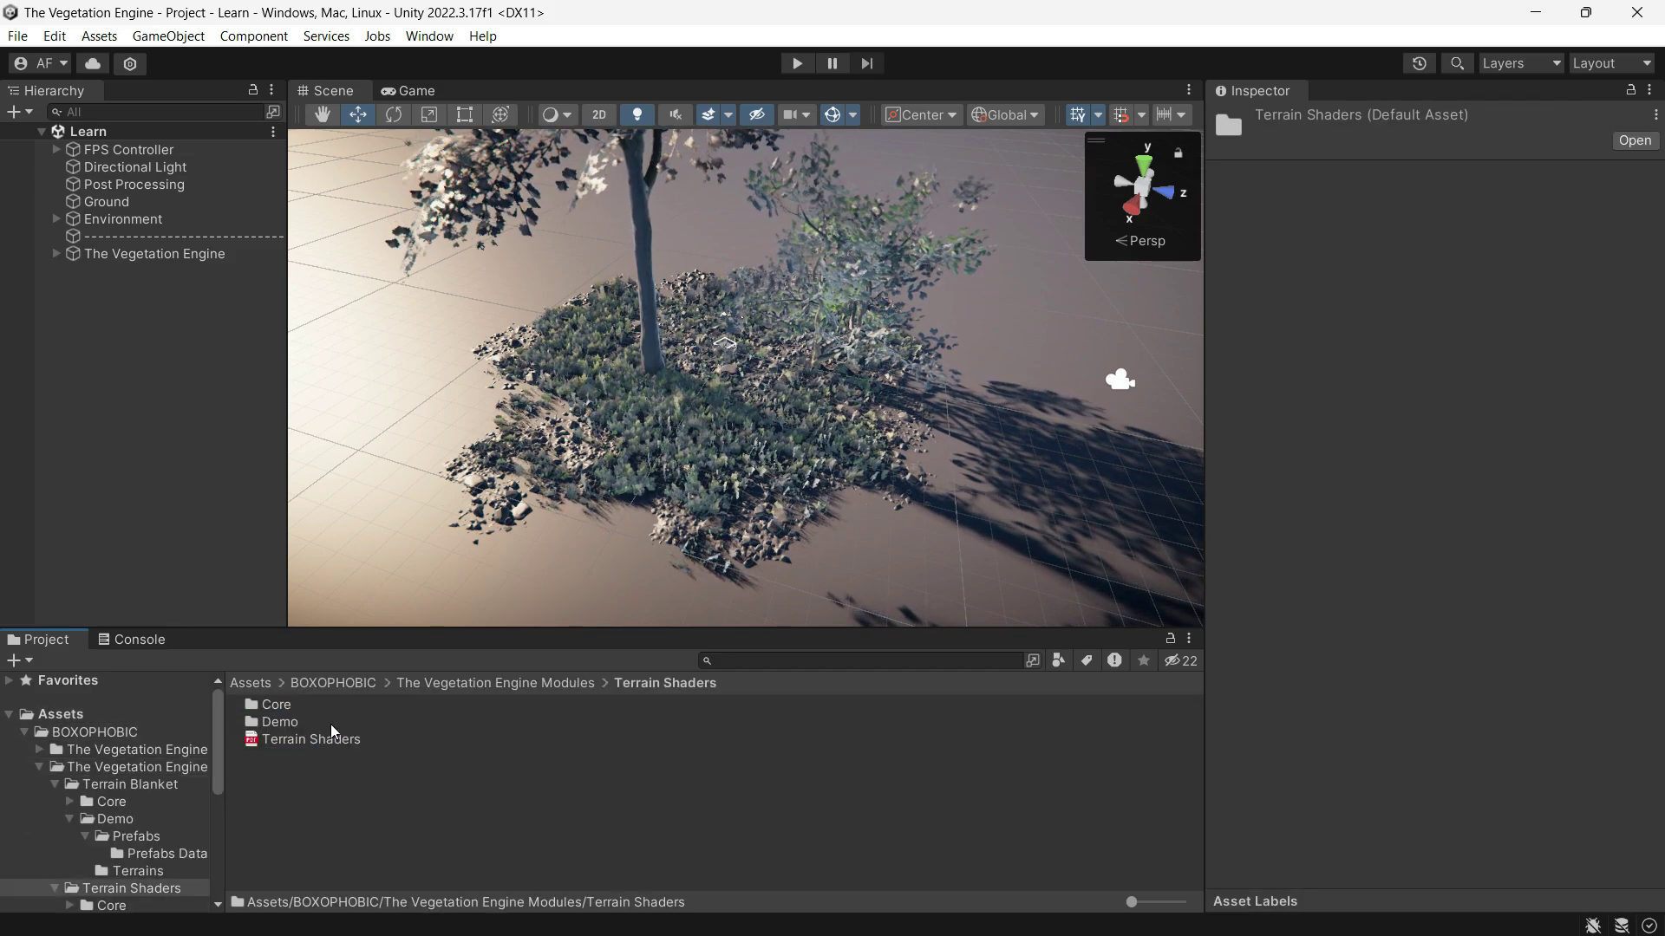
double_click(304, 725)
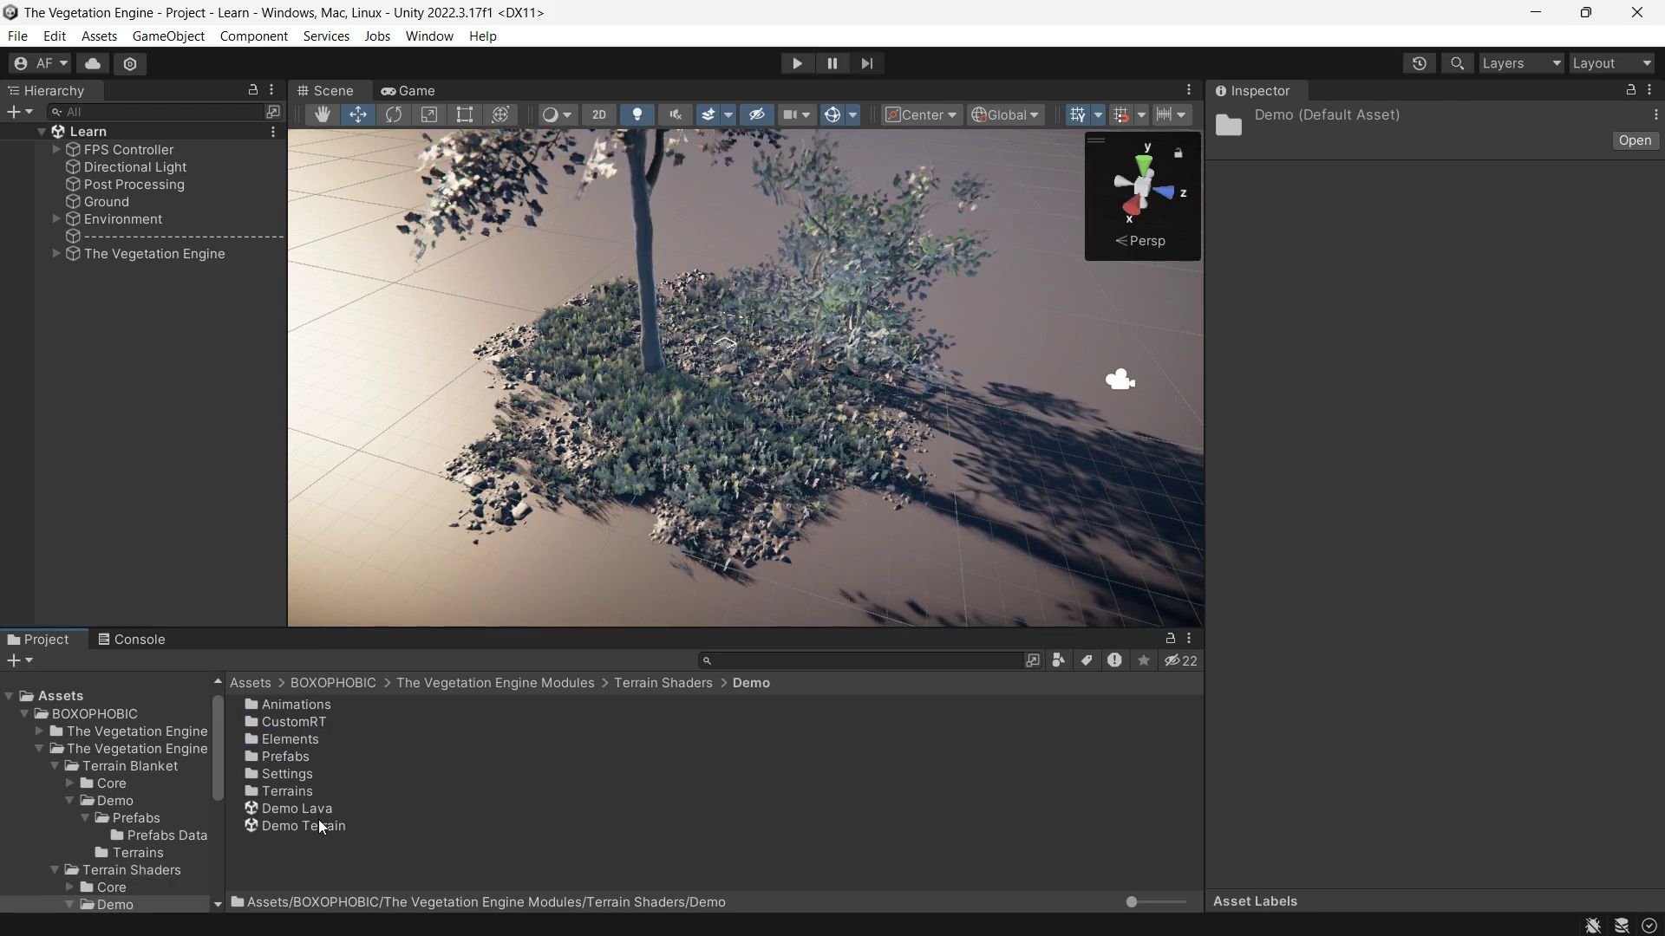
click(352, 833)
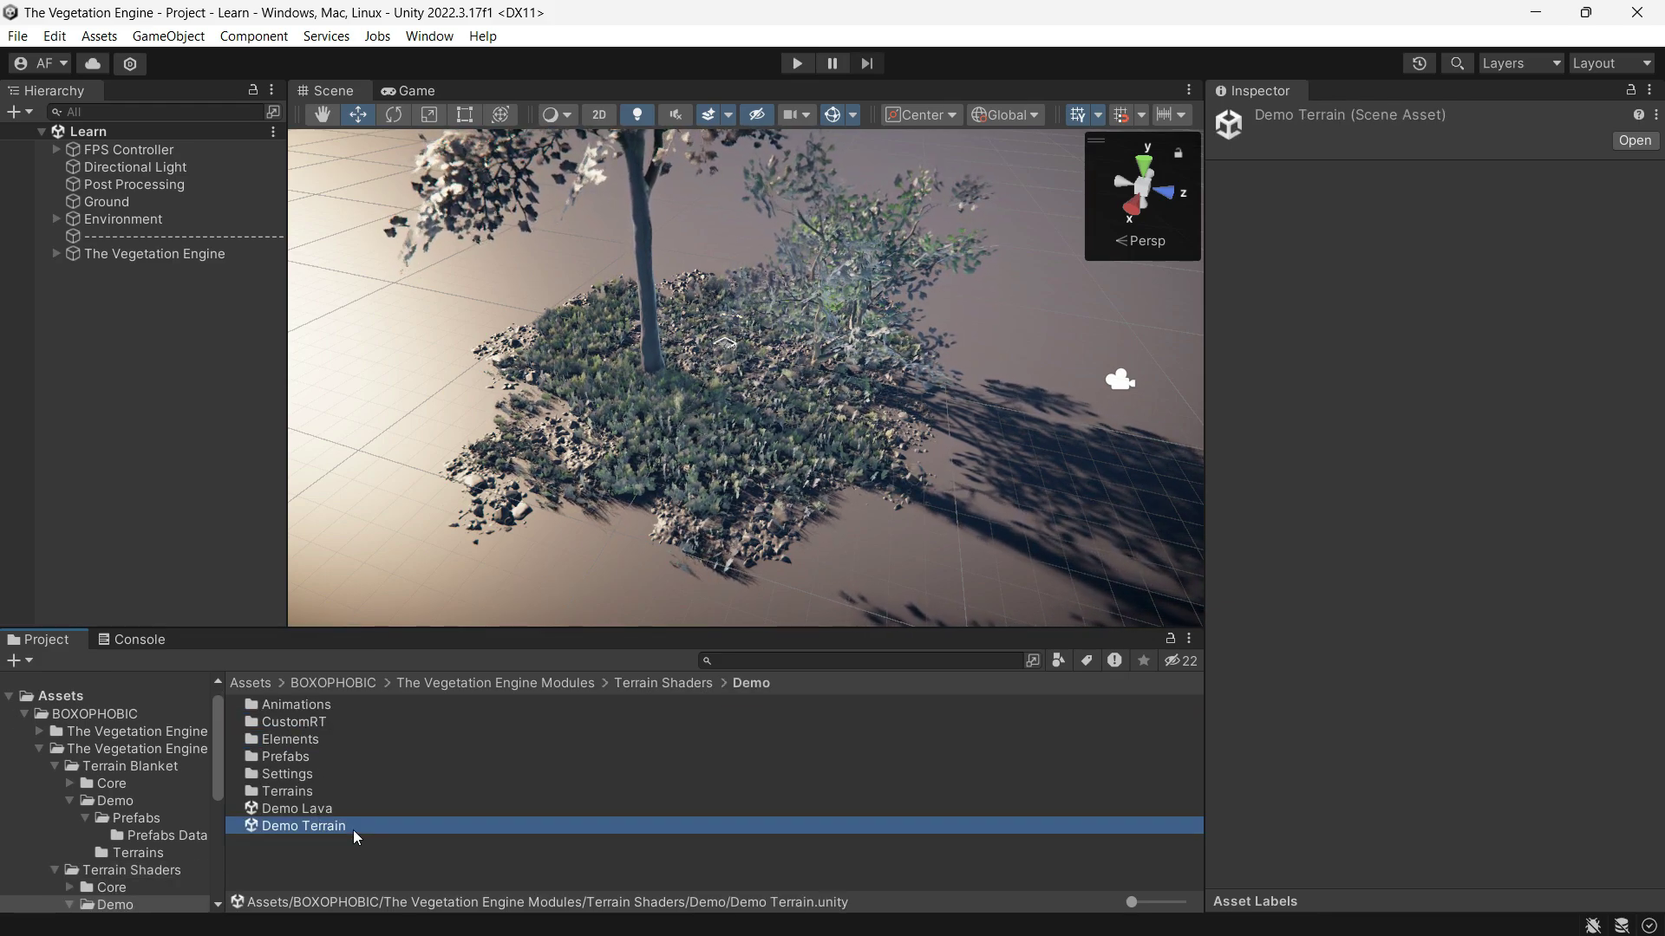
double_click(352, 830)
Fly over the terrain in the Scene view and select Terrain Default in the Hierarchy.
right_drag(839, 475, 813, 500)
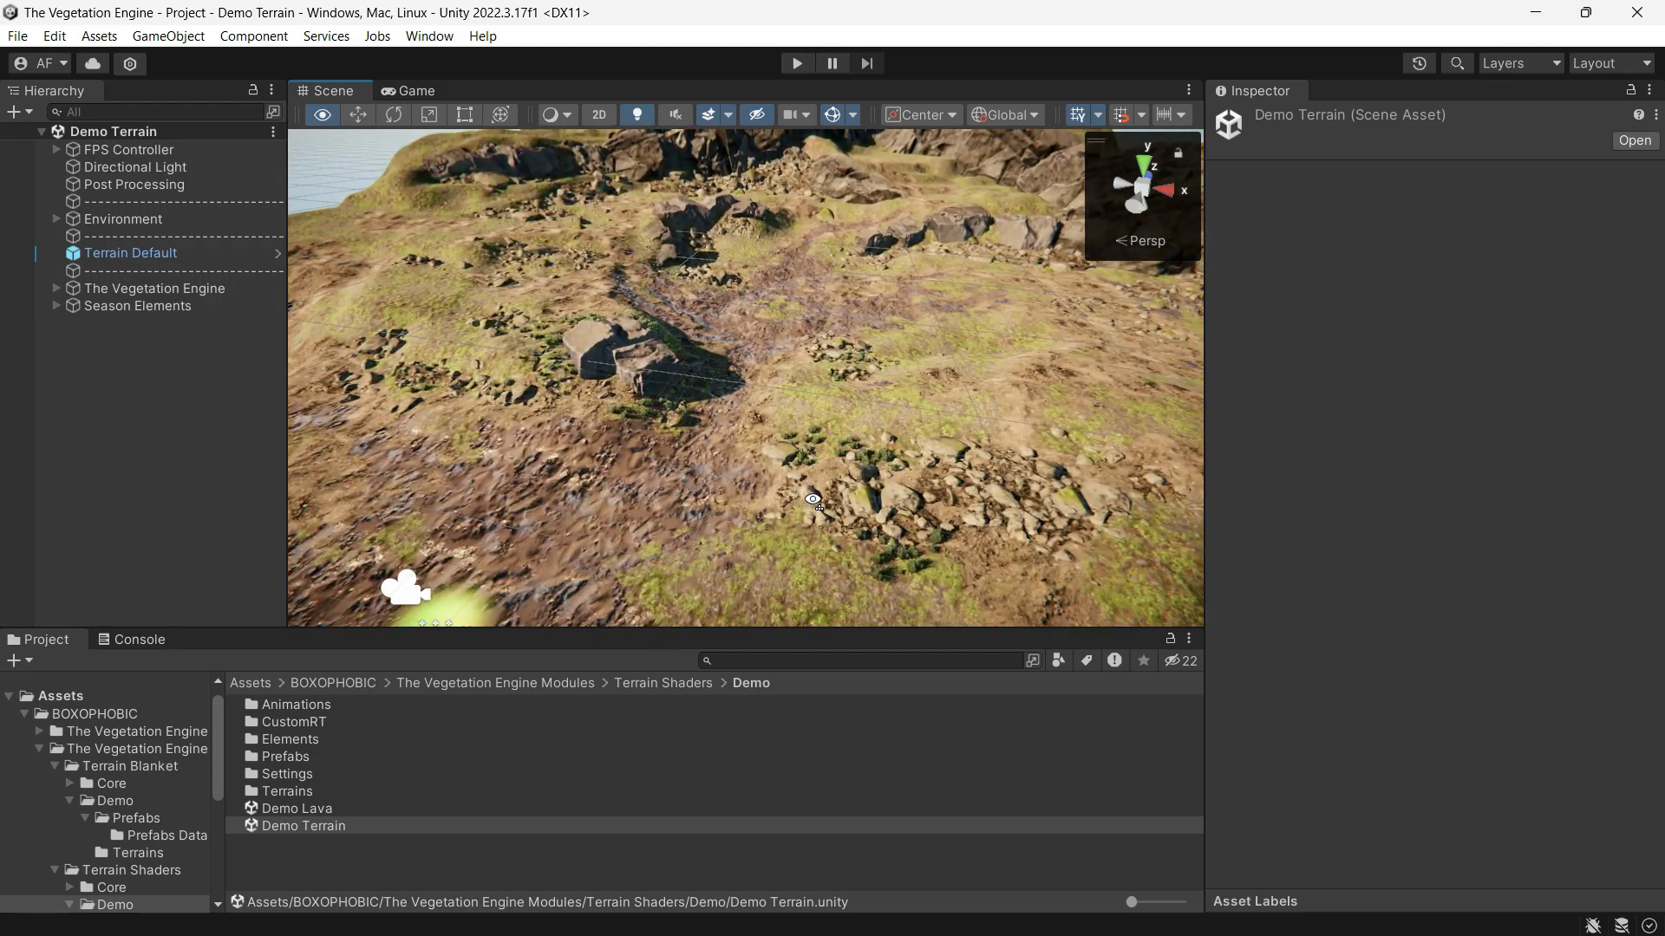
right_drag(812, 500, 806, 494)
click(132, 256)
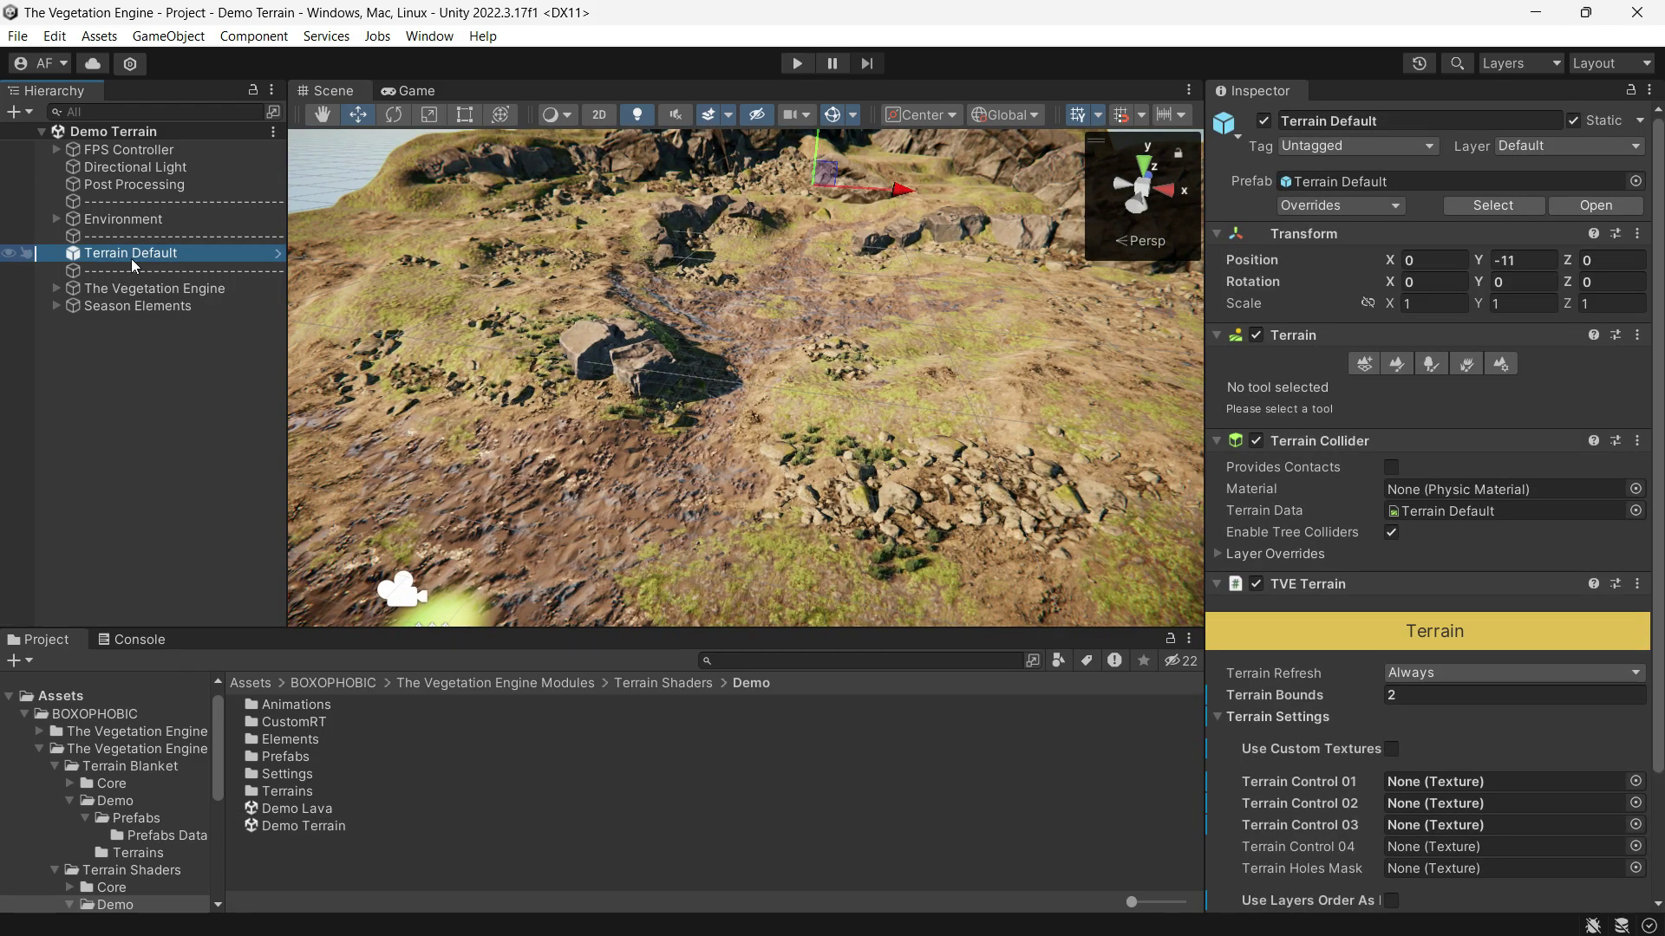
Review and collapse the TVE Terrain settings, then show the Terrain component's general settings.
scroll(1429, 600, down, 3)
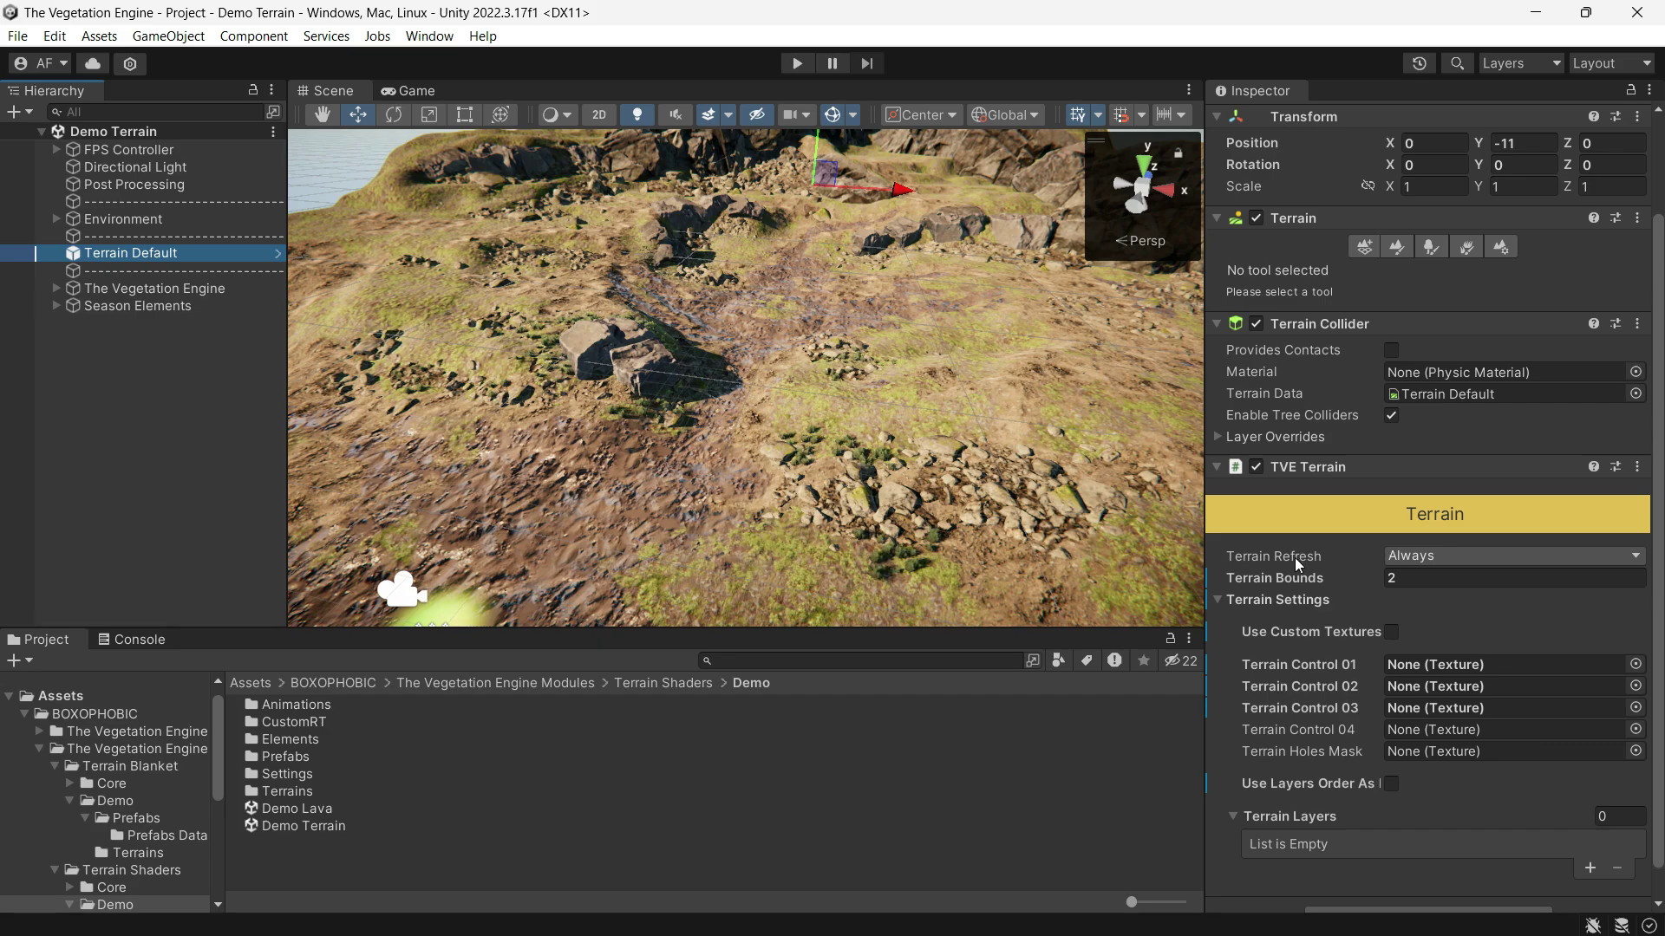
mouse_move(1335, 583)
scroll(1464, 614, down, 1)
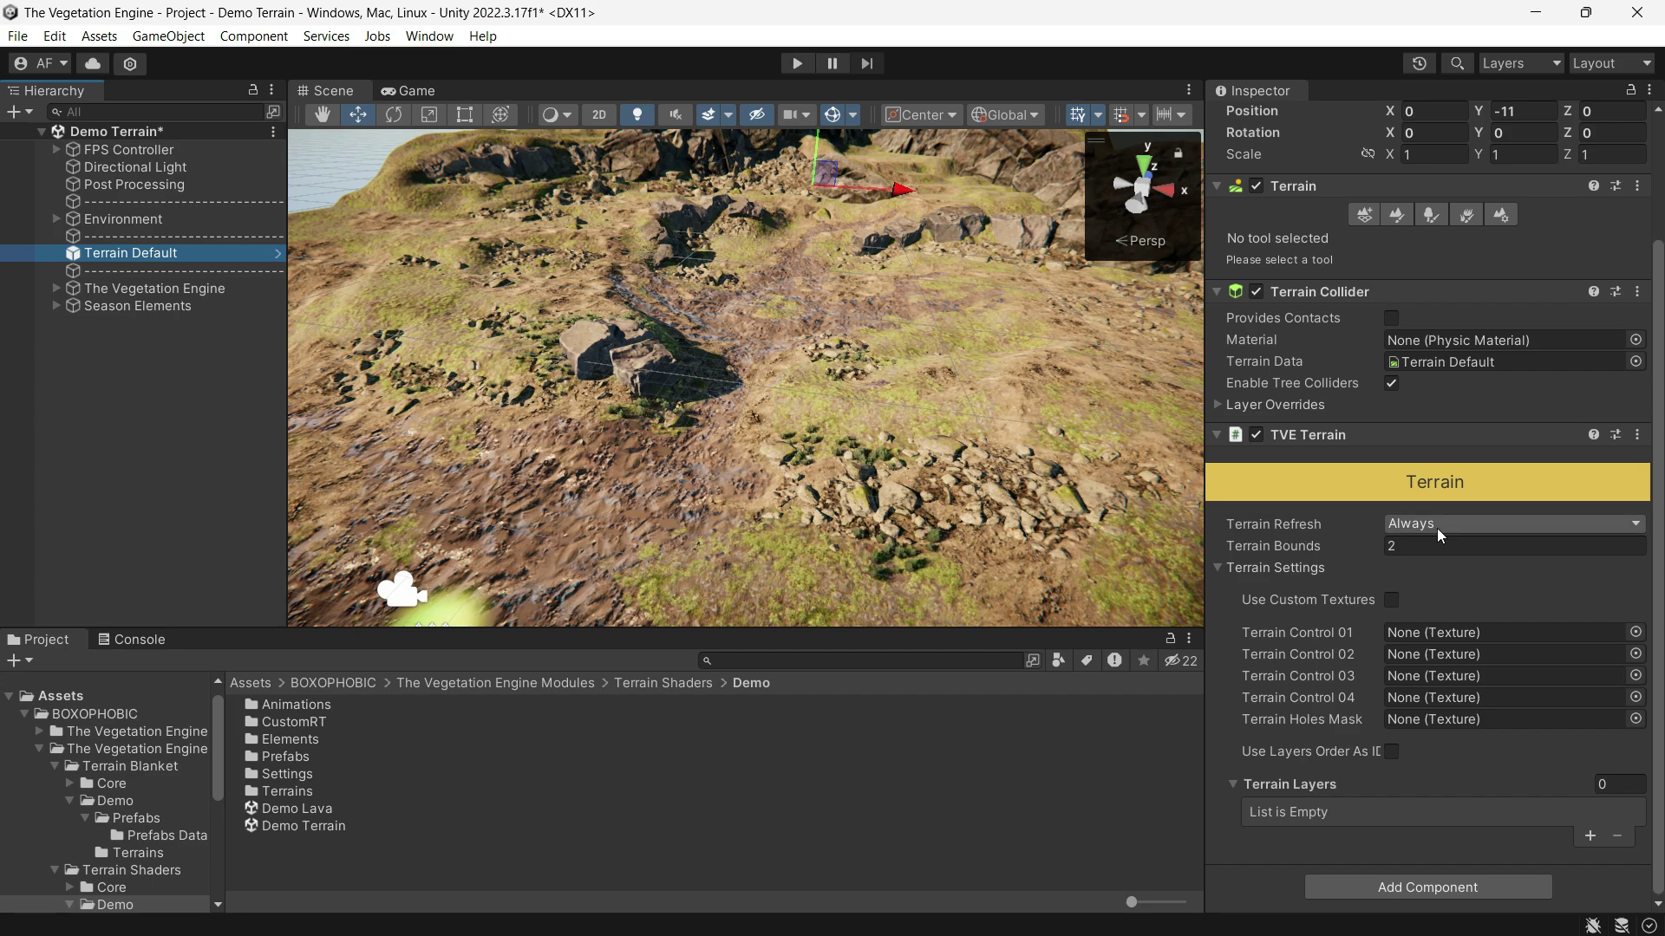
mouse_move(1308, 548)
click(1217, 567)
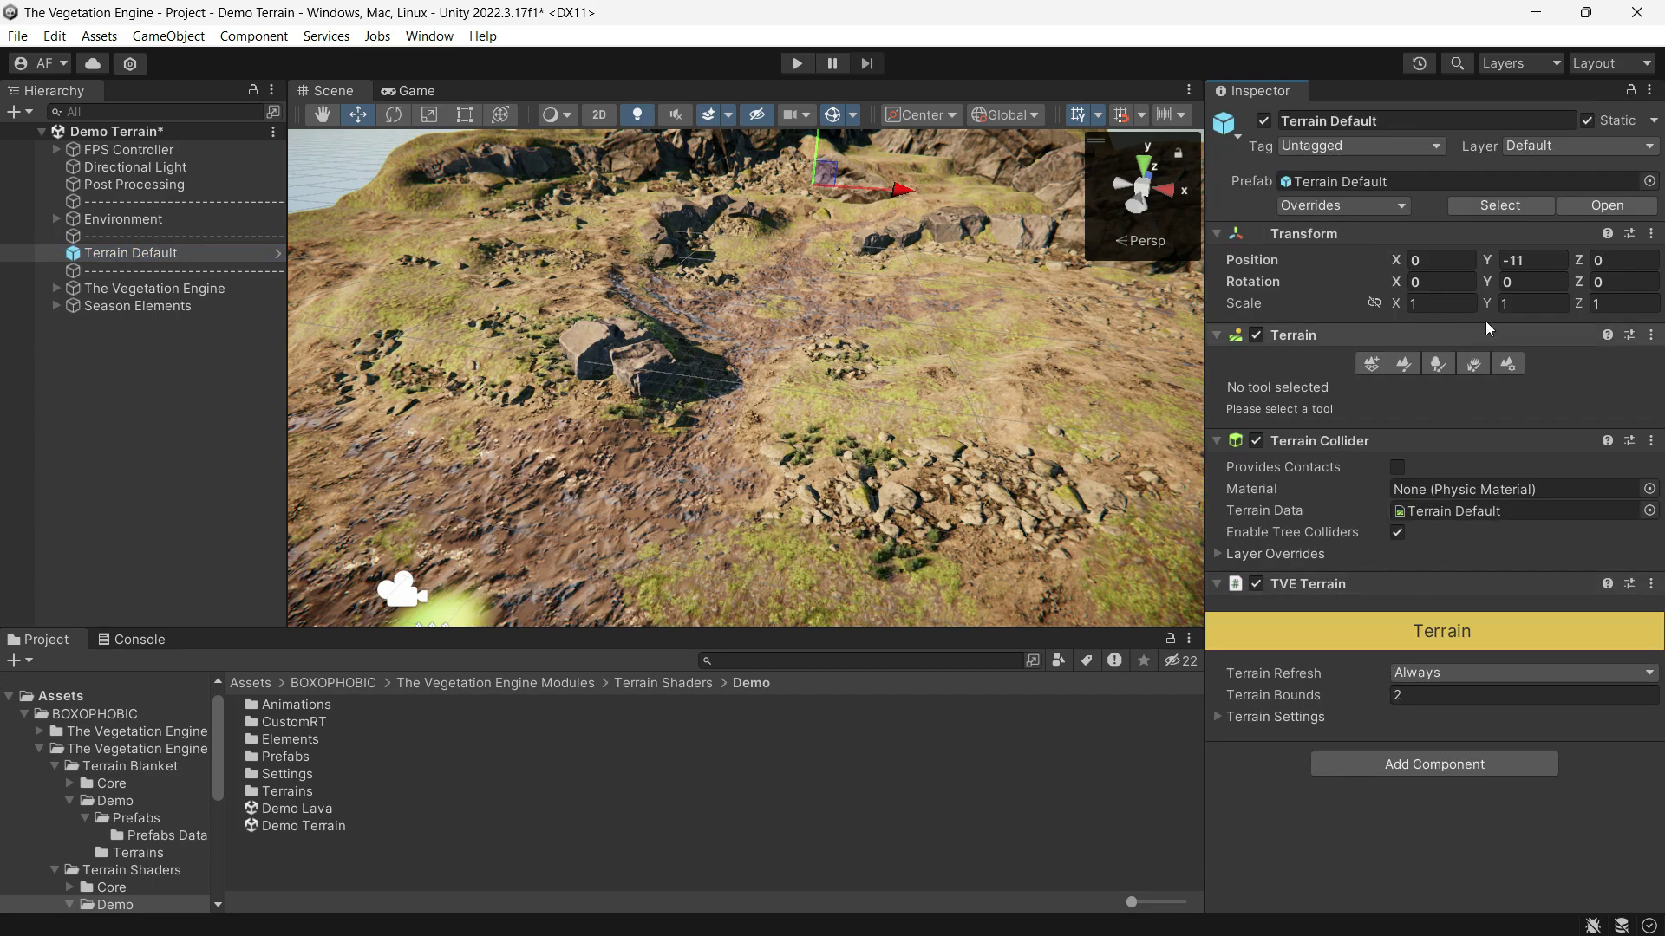
click(1512, 362)
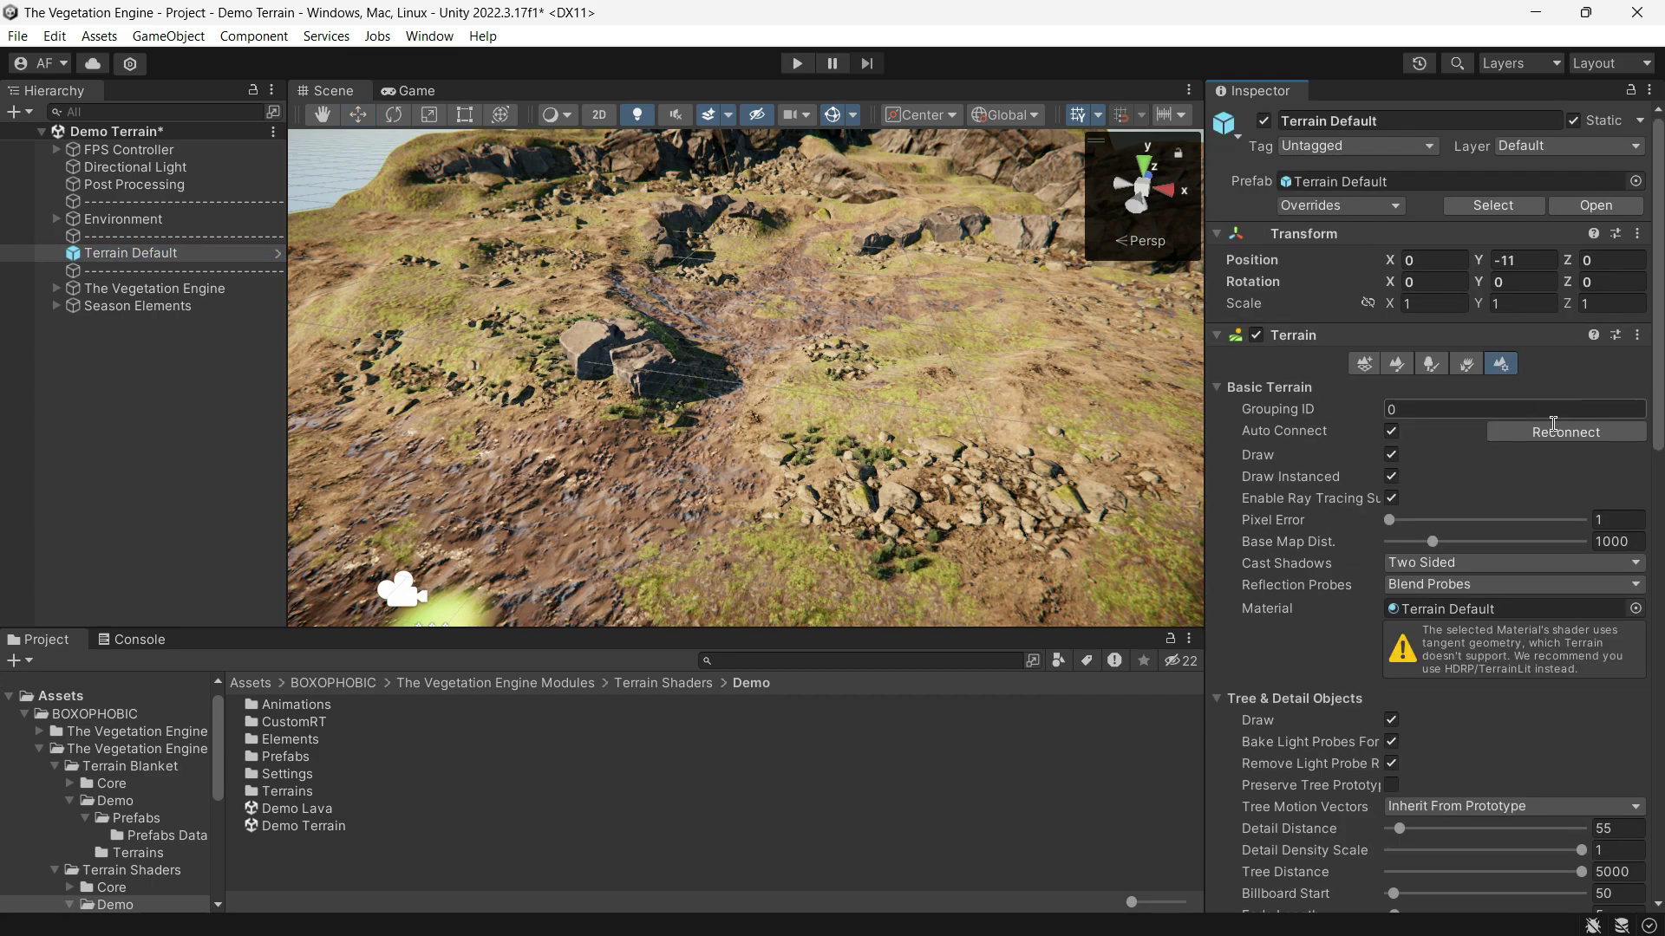
Open the Terrain Default material and keep its shader as BOXOPHOBIC > The Vegetation Engine > Landscape > Terrain Standard Lit.
double_click(1439, 616)
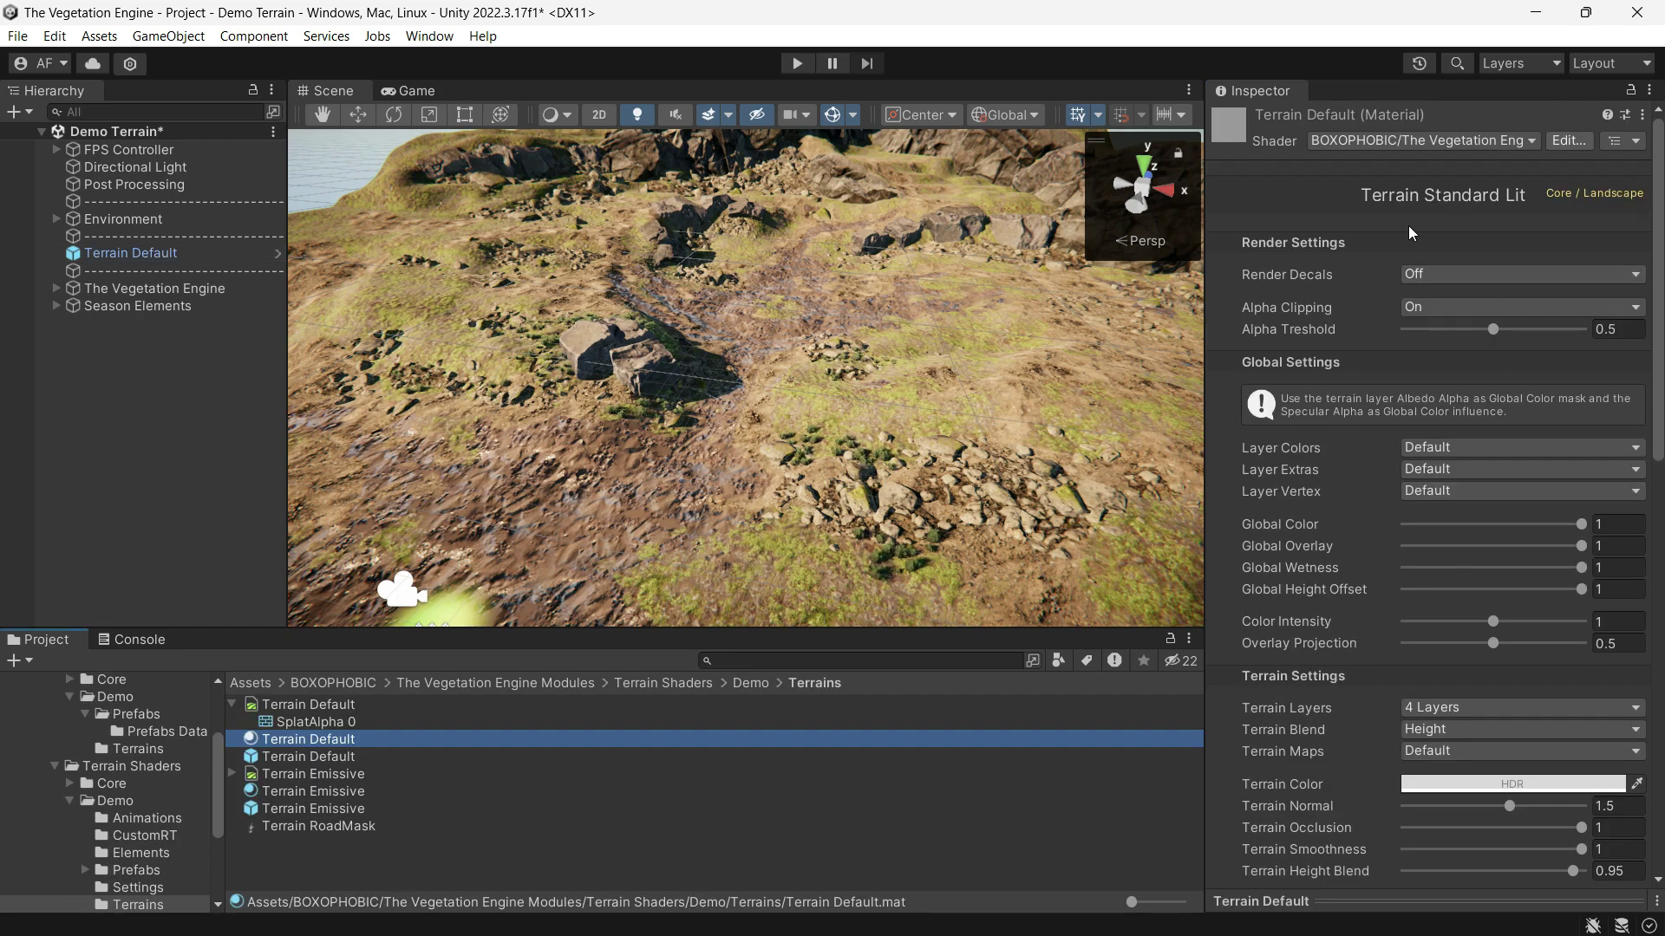
click(1505, 144)
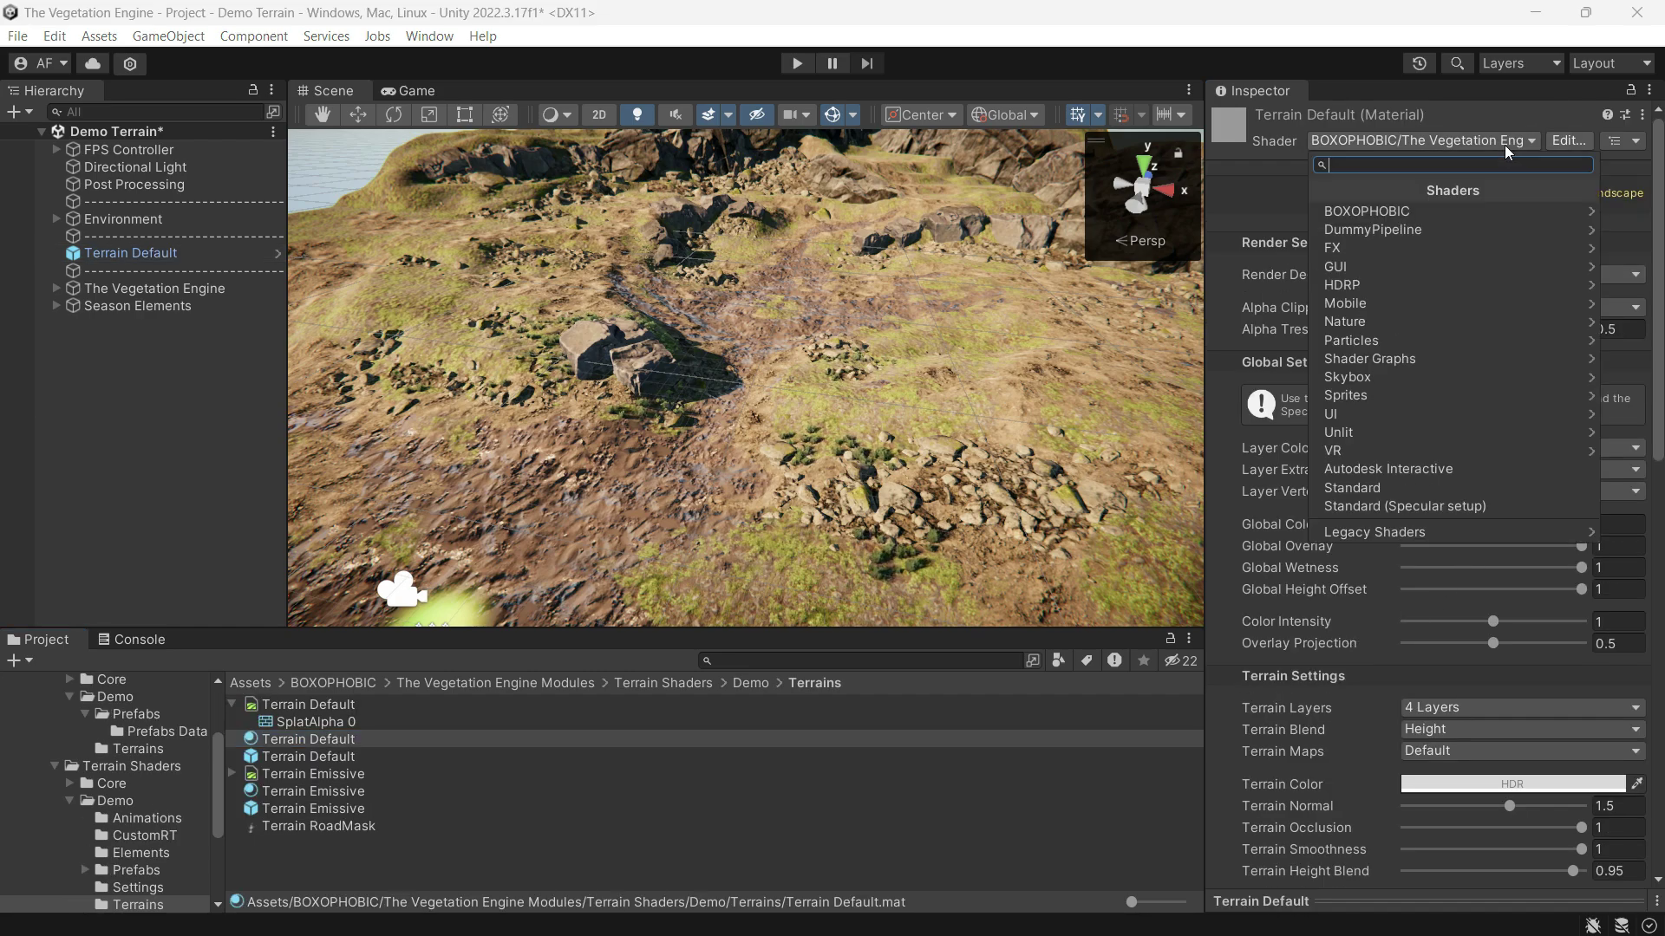
click(1403, 208)
click(1401, 212)
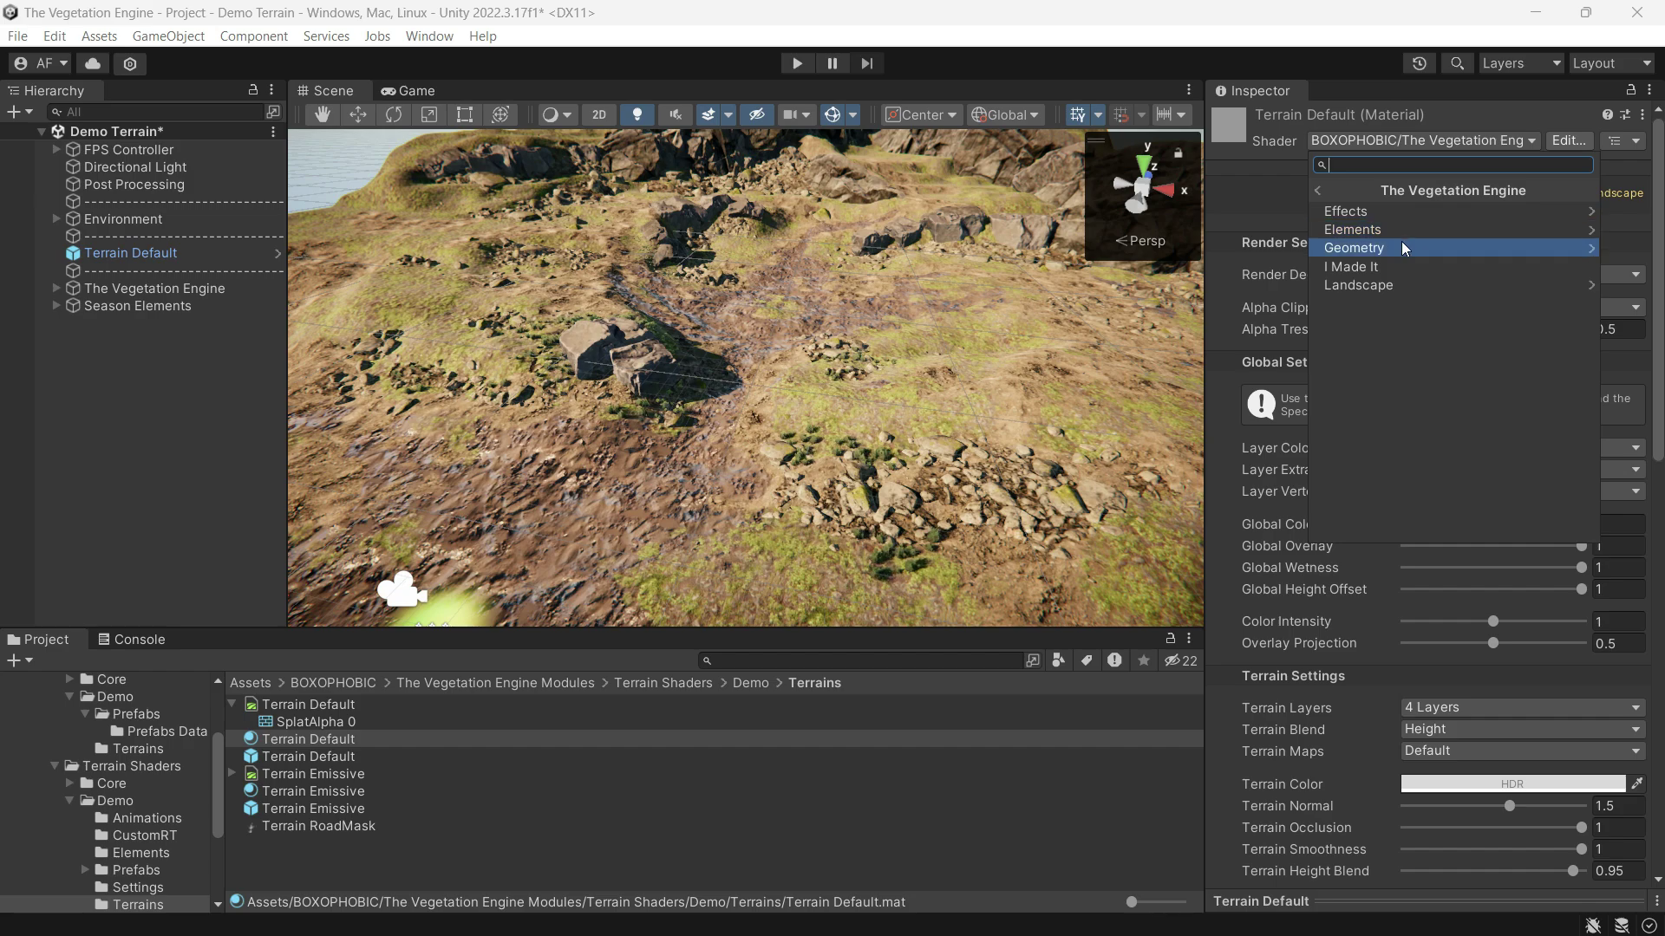
click(1347, 285)
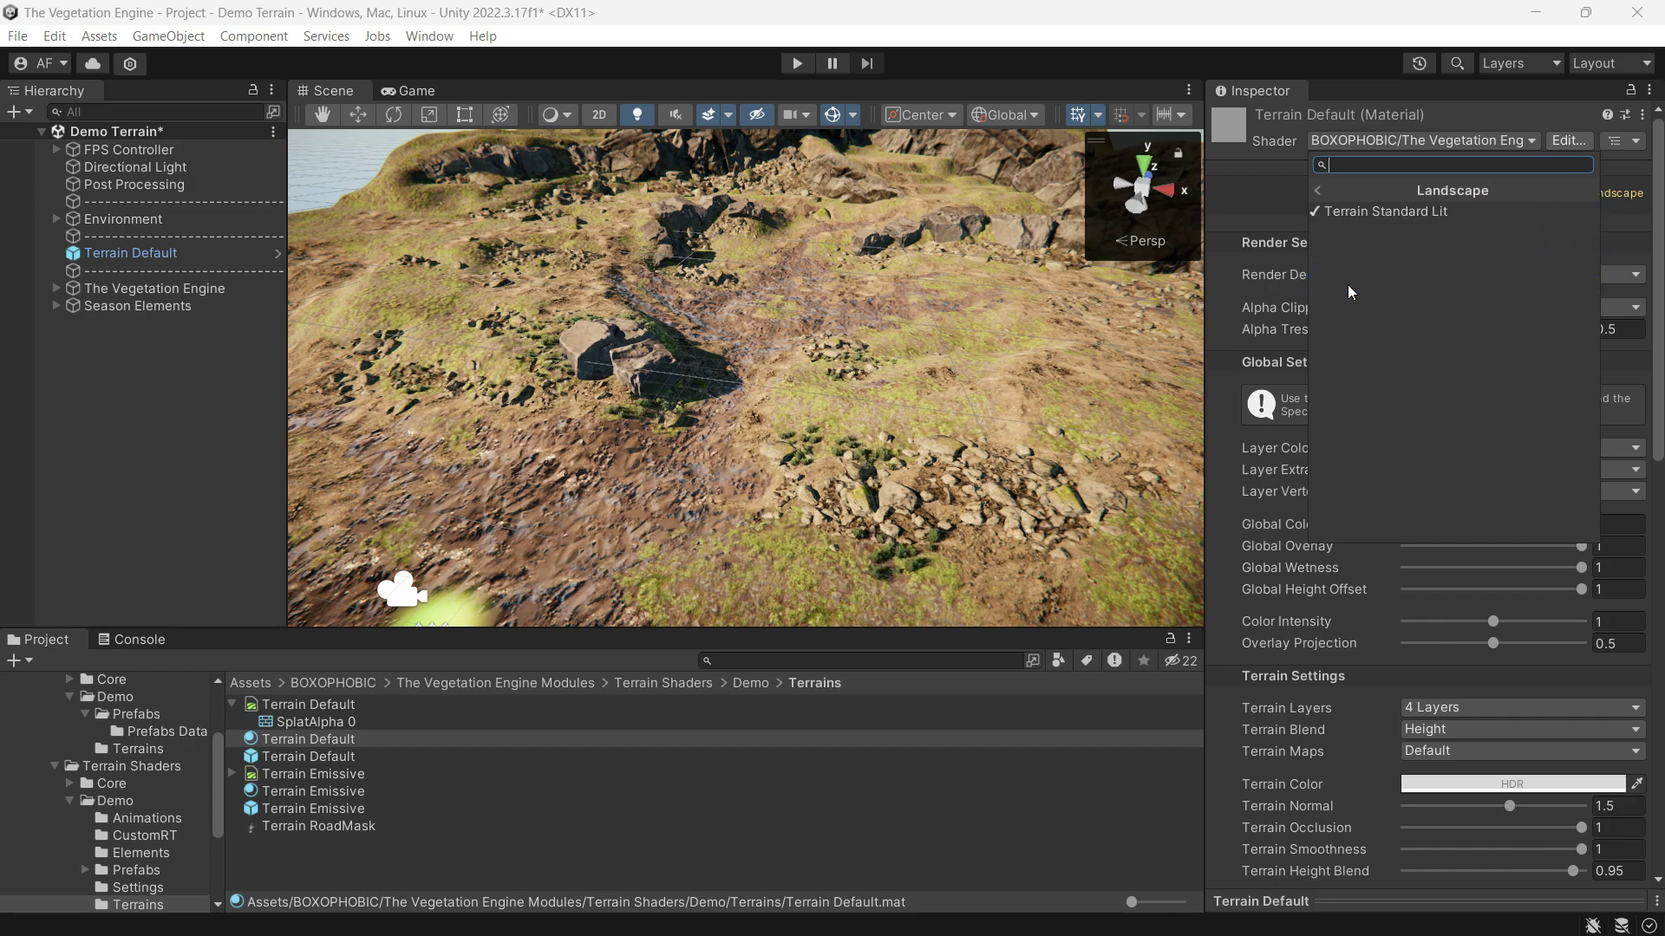
click(1364, 216)
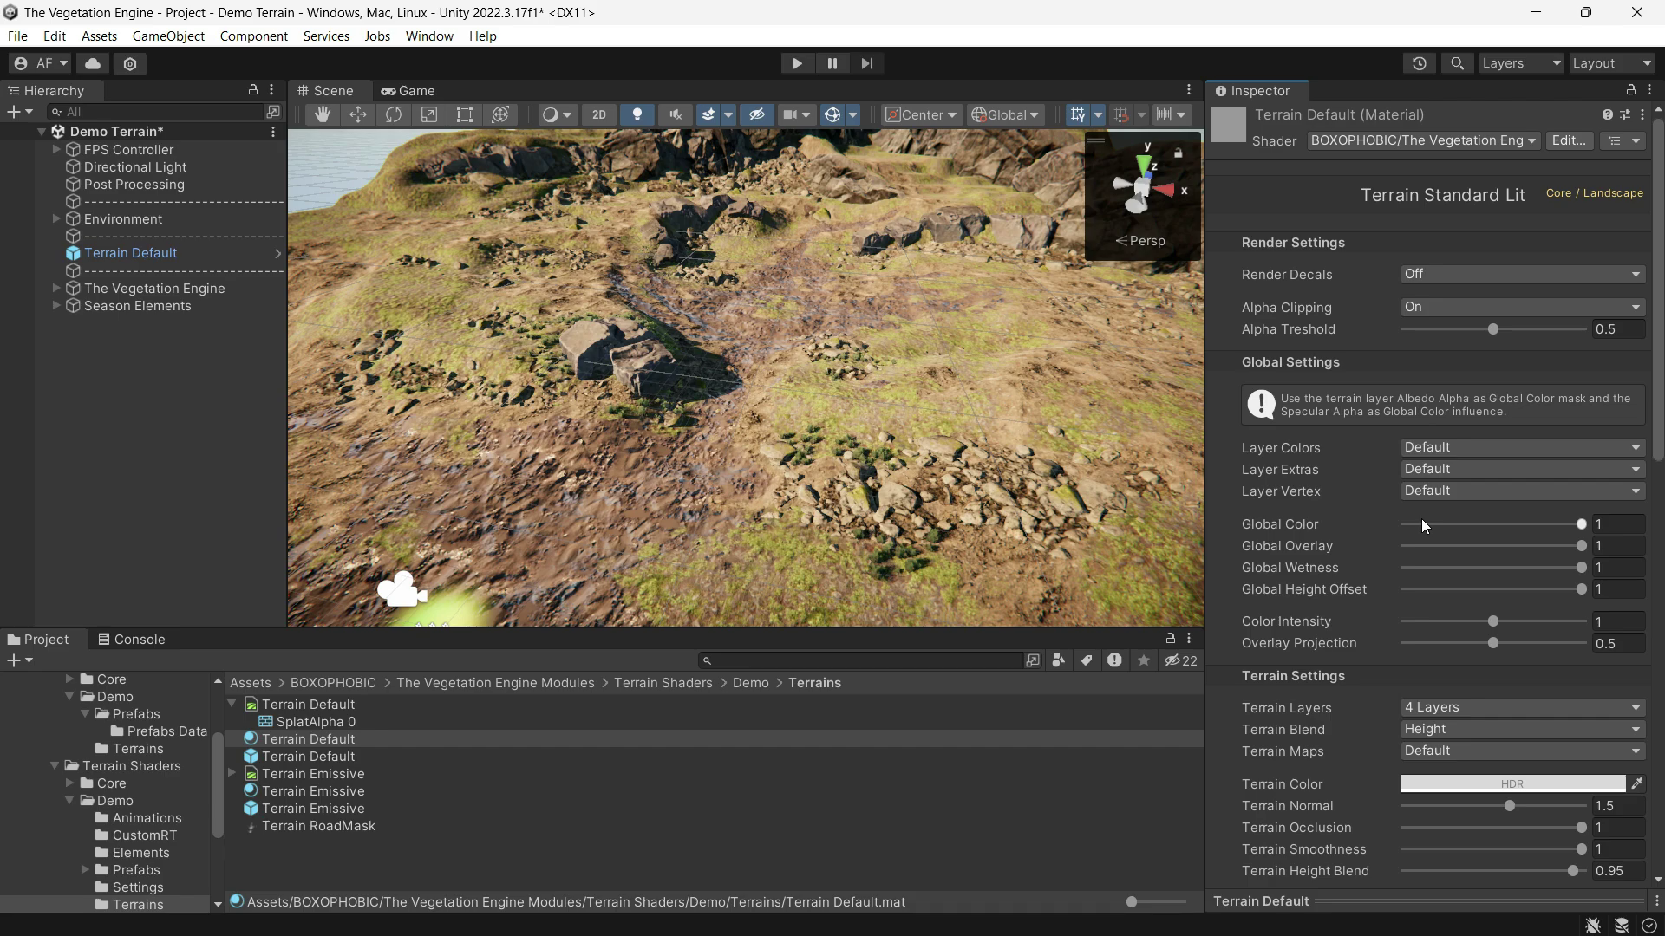
scroll(1422, 519, down, 1)
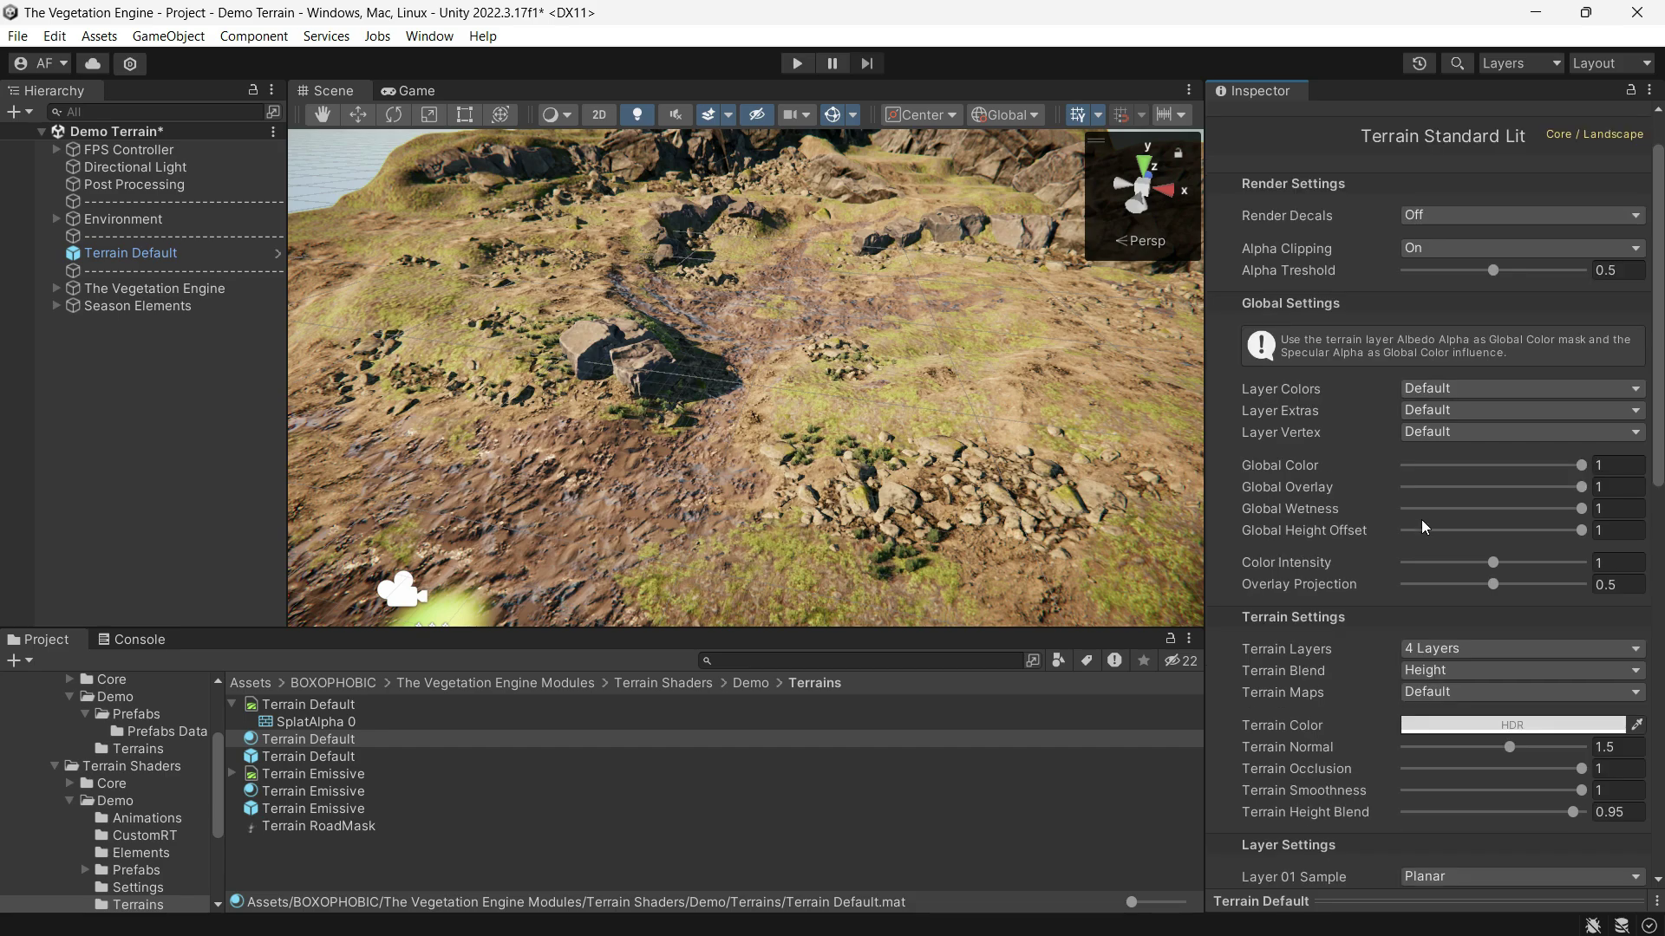
scroll(1421, 512, down, 2)
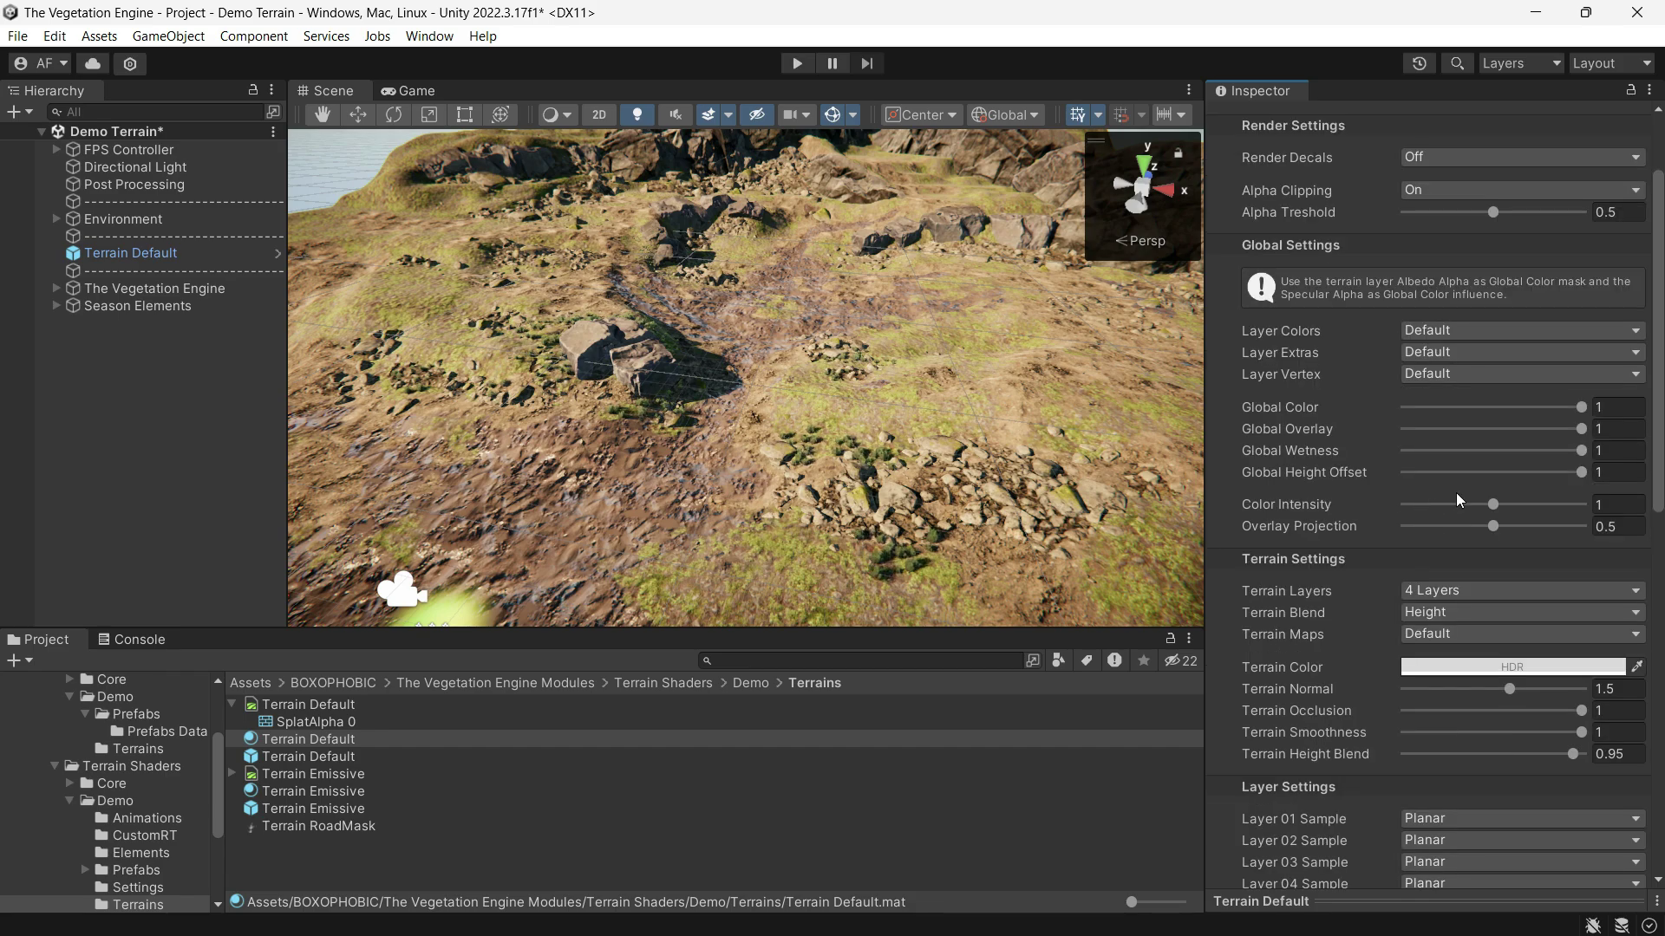
scroll(1456, 499, down, 1)
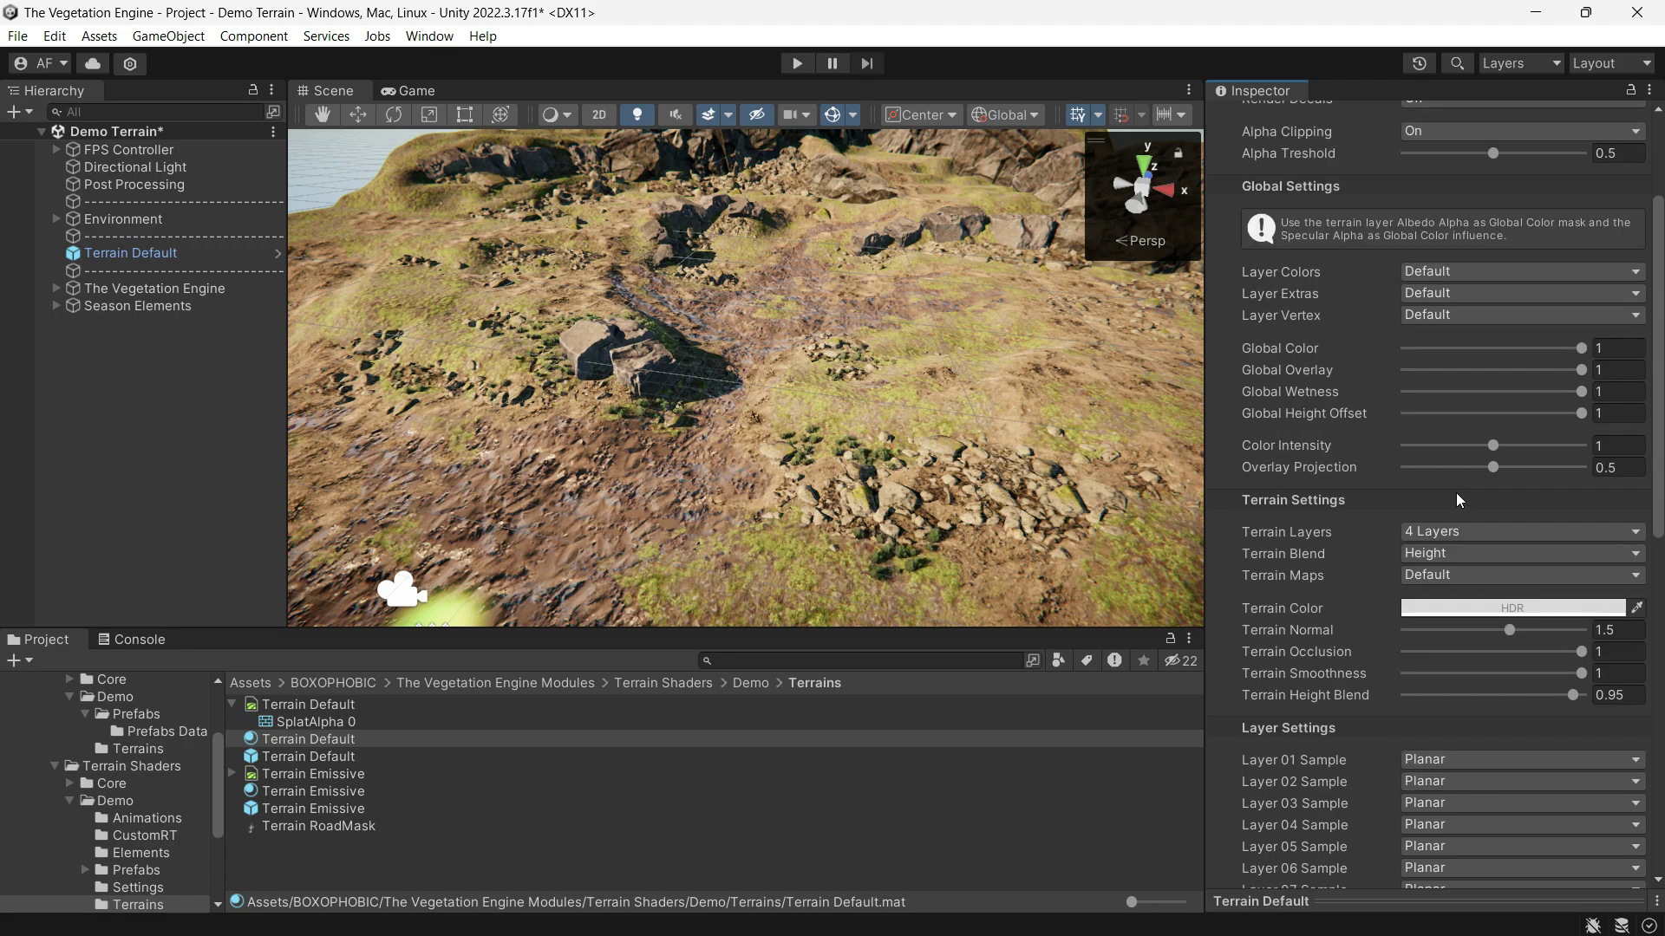
scroll(1456, 498, down, 1)
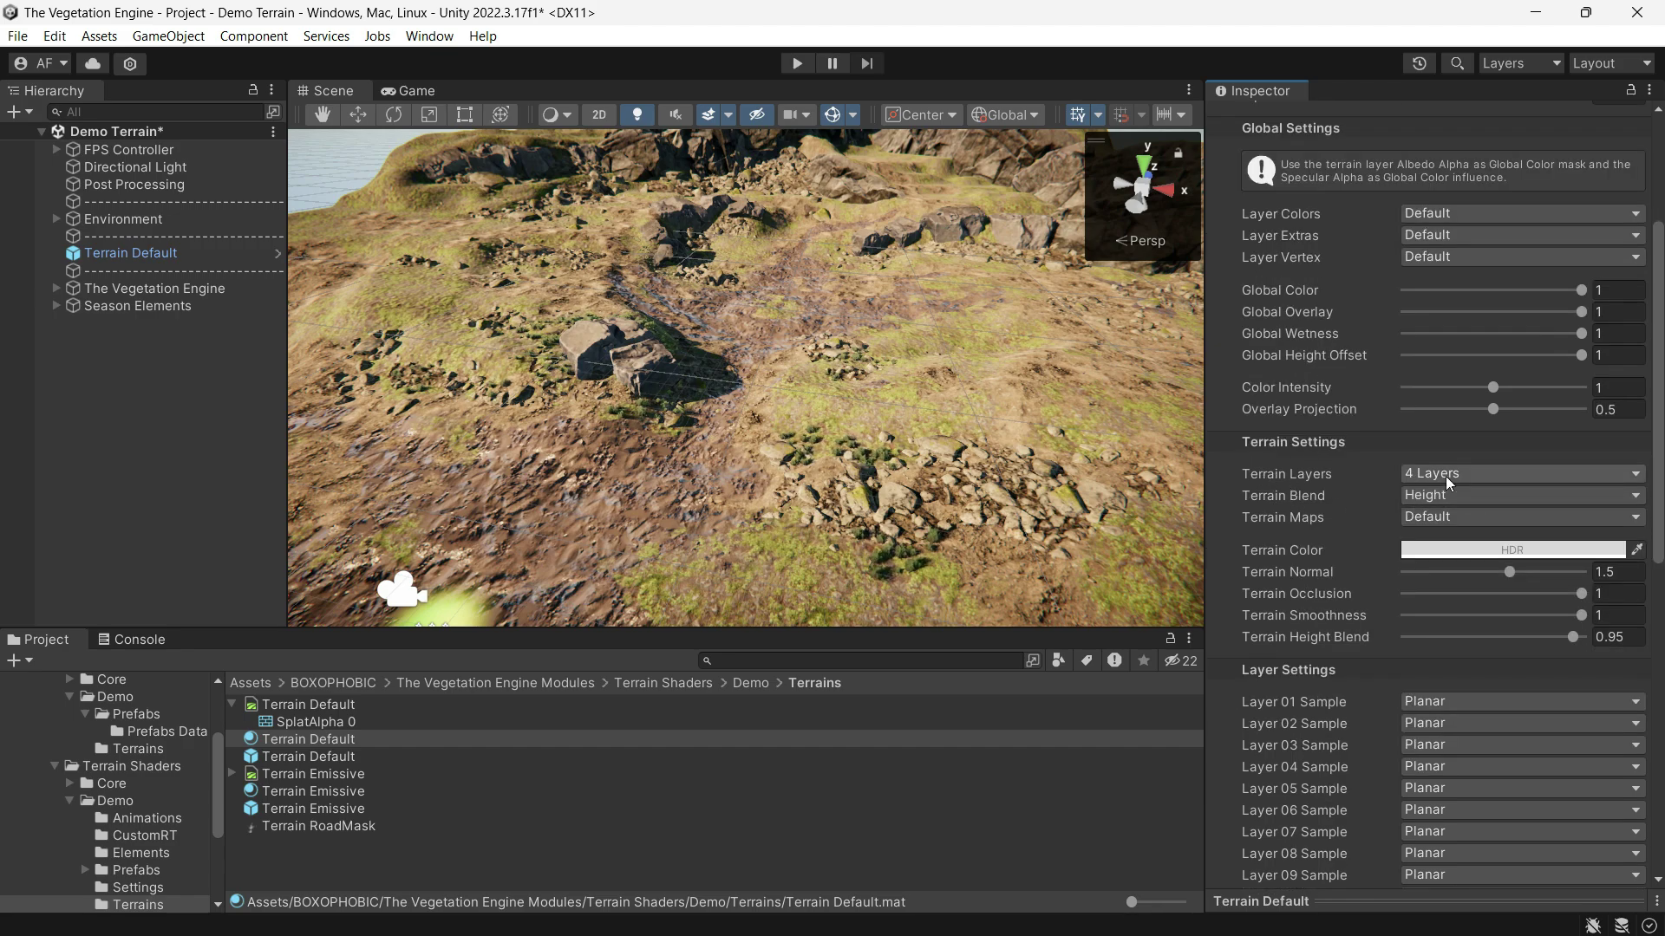
click(1447, 477)
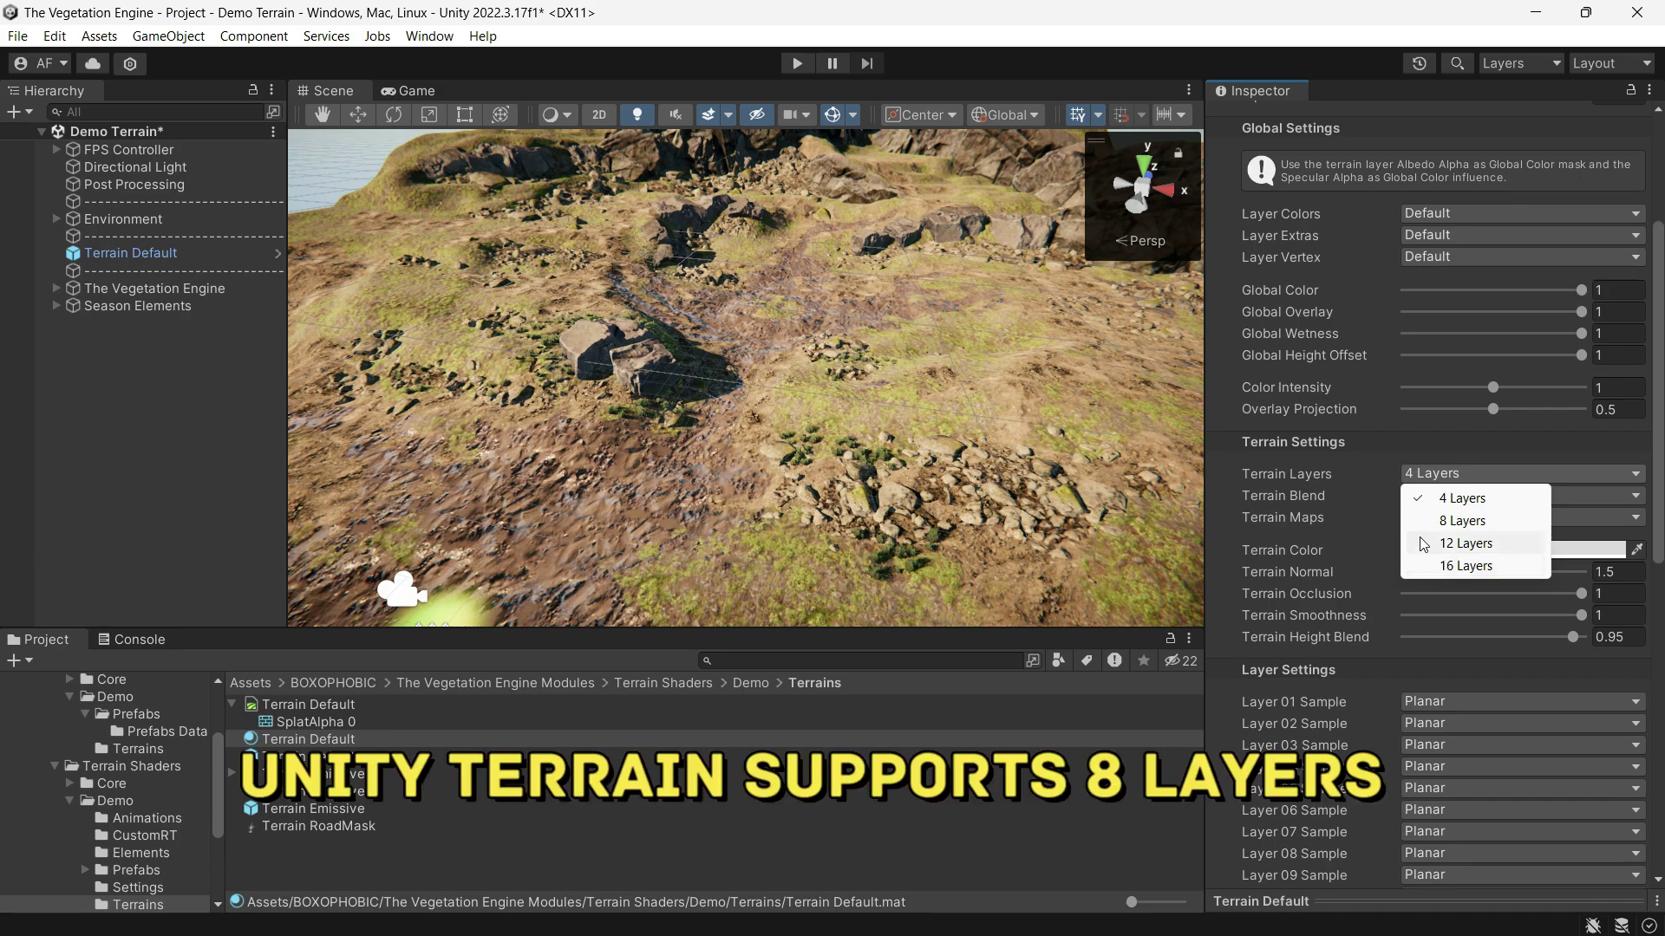
click(1377, 485)
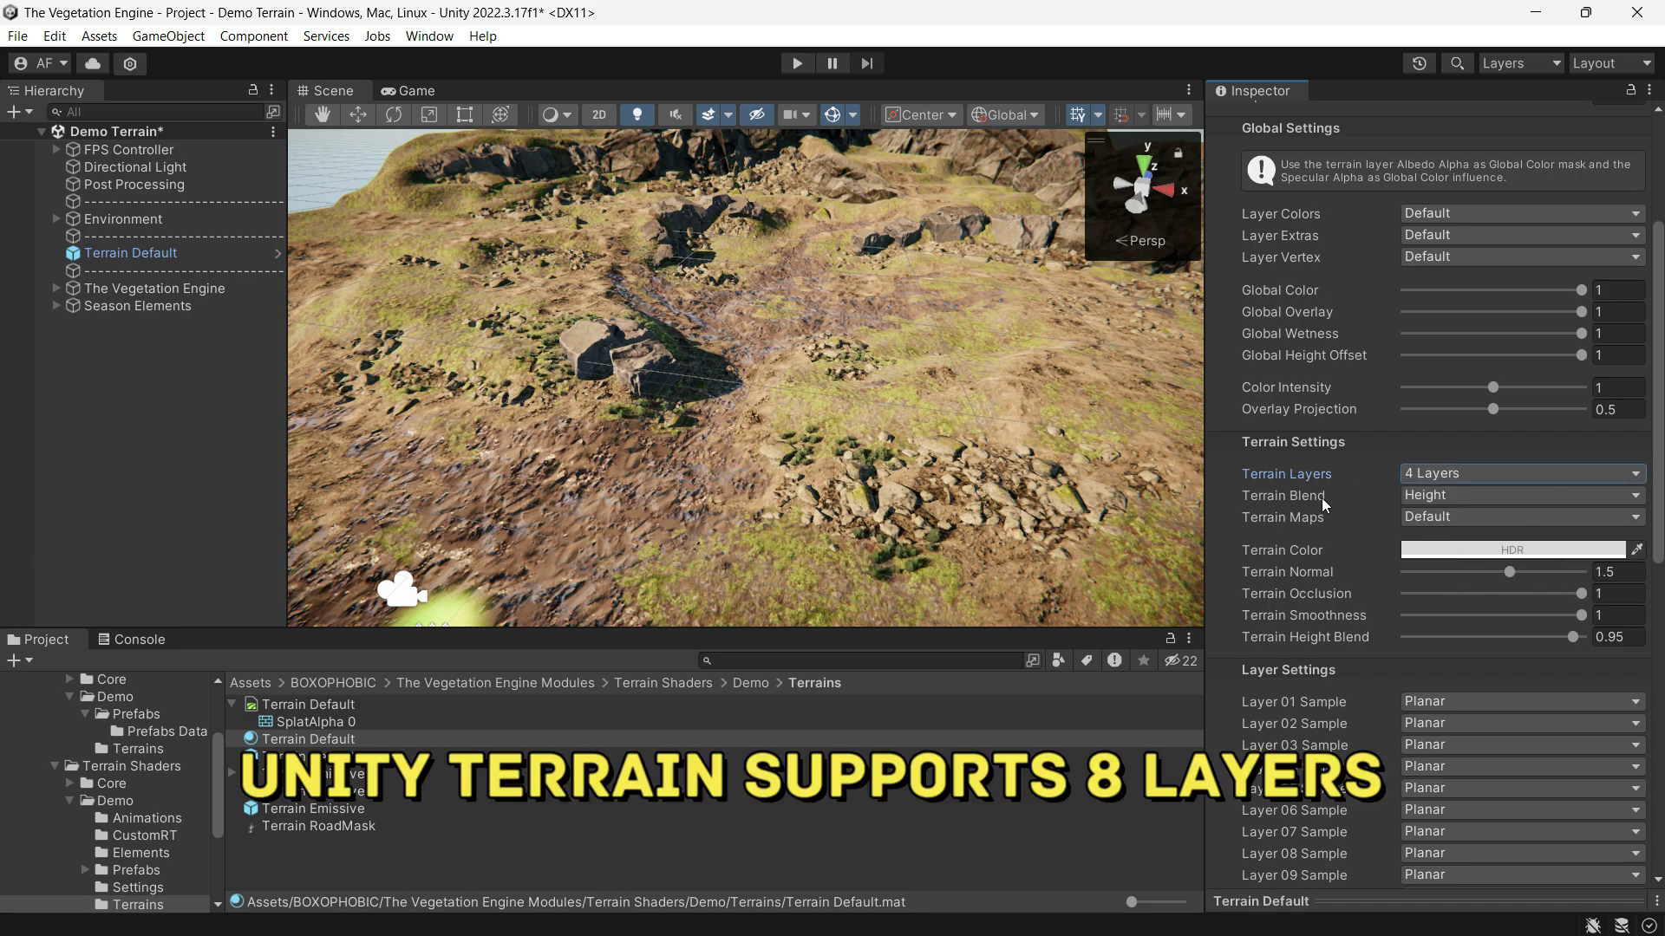
click(1418, 496)
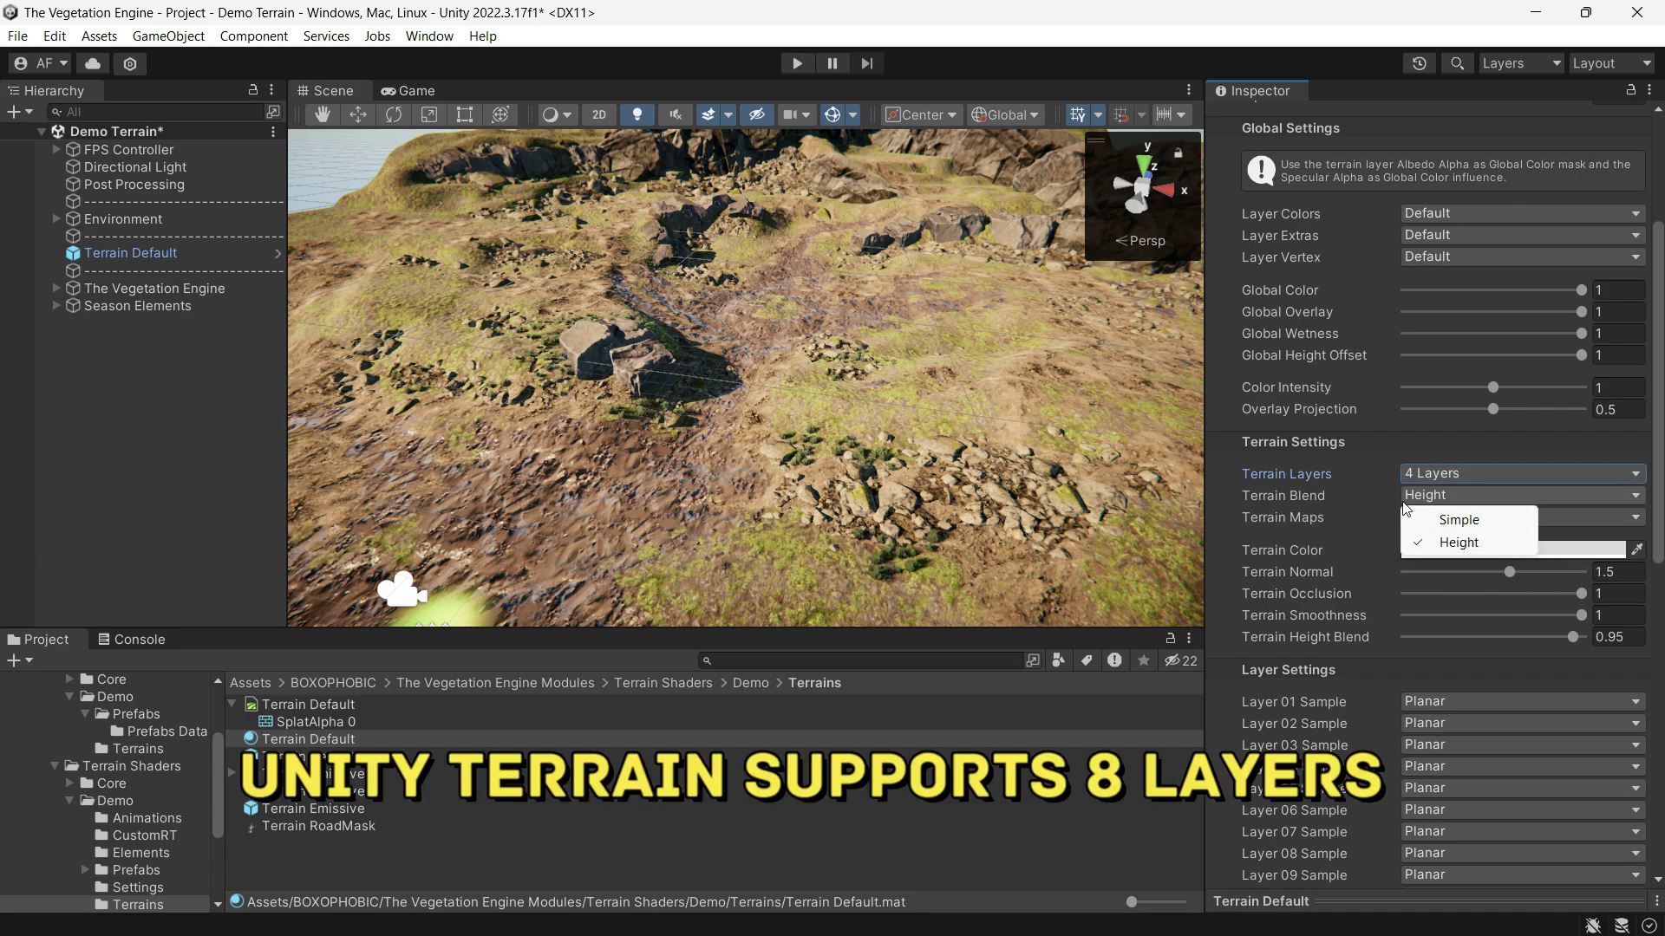
click(1459, 542)
click(1474, 516)
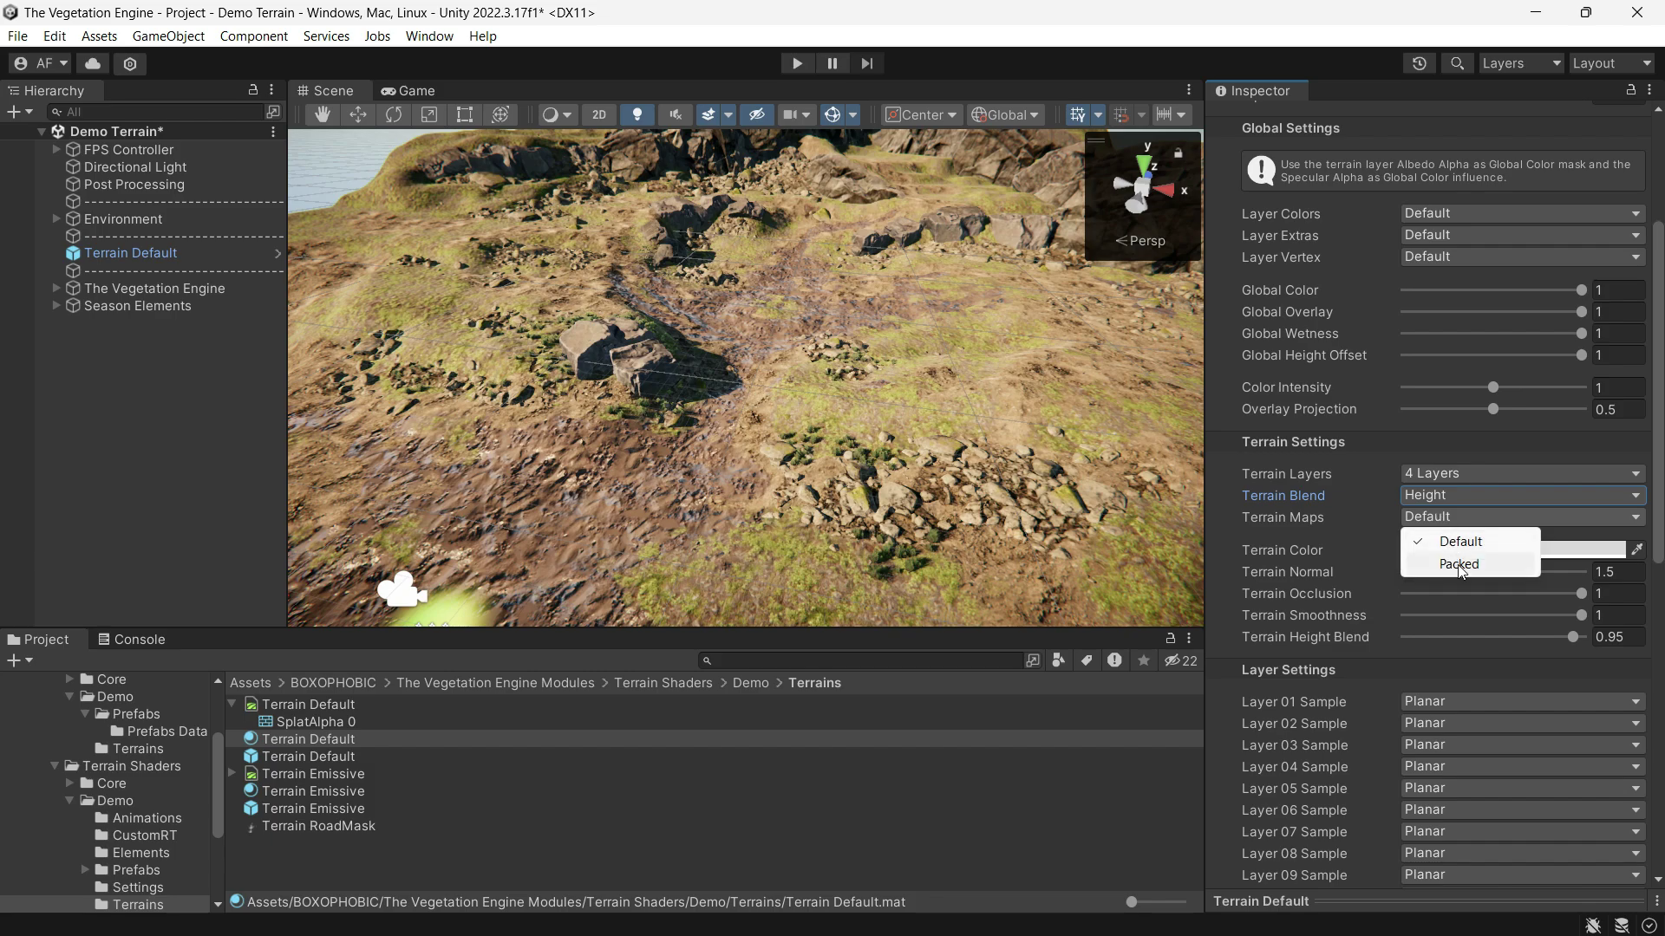
click(1460, 541)
scroll(1436, 468, down, 5)
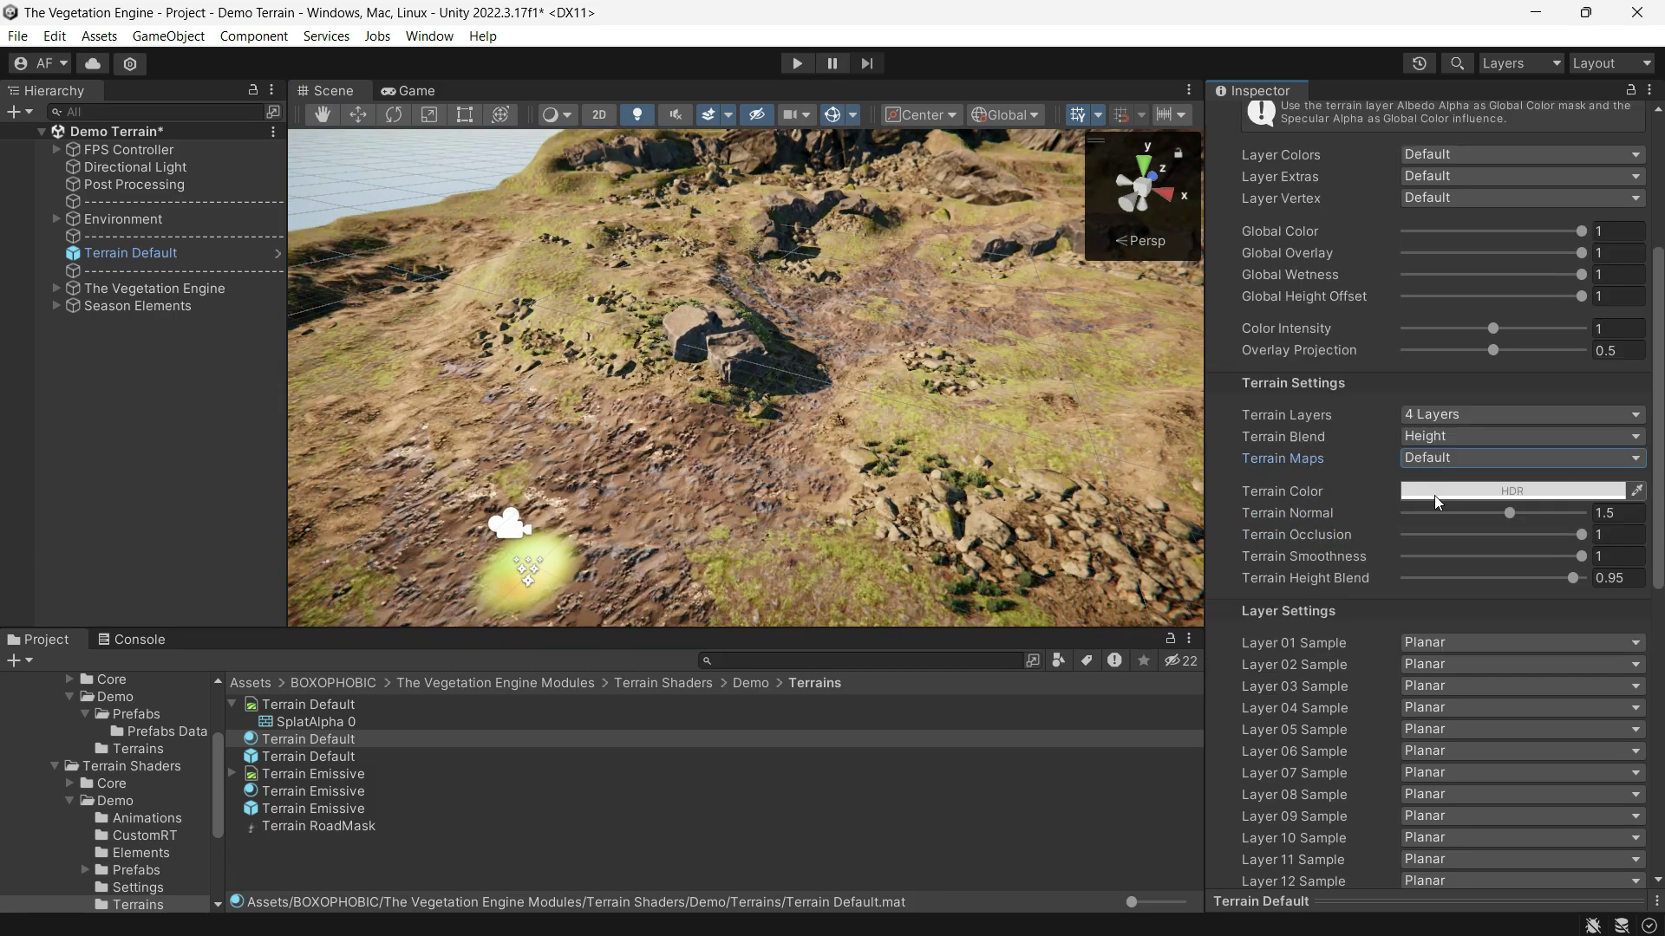
Keep Terrain Color white, and set Terrain Normal 1.5, Height Blend 1 and Smoothness 0.872.
click(1440, 378)
drag(1523, 495, 1474, 488)
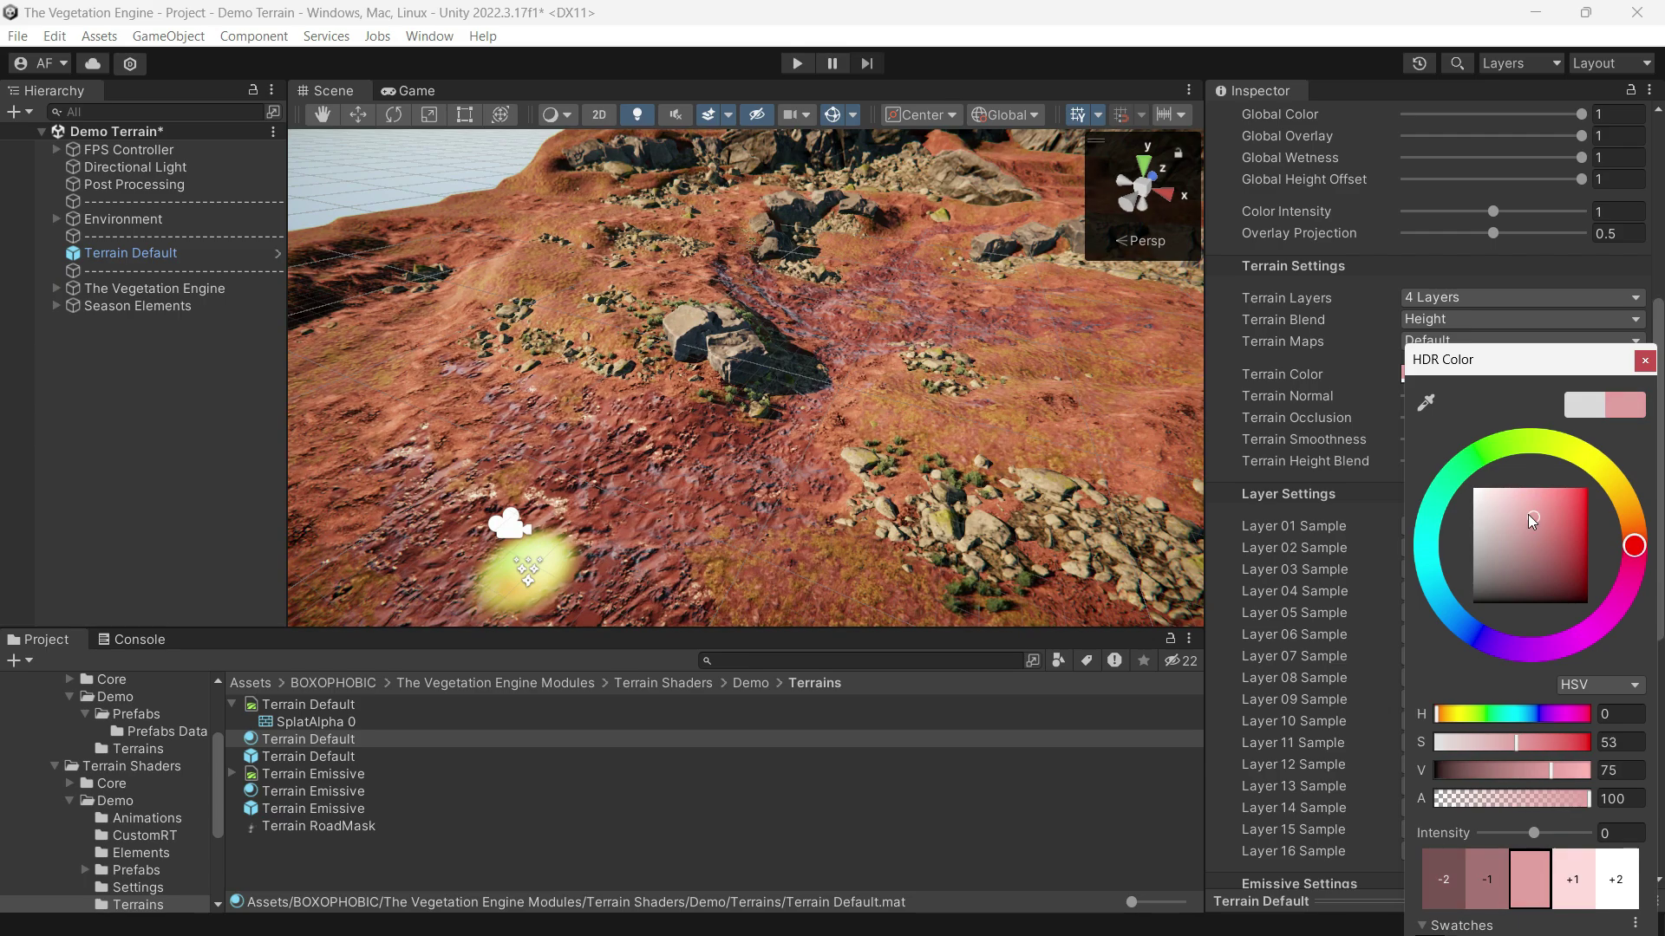
click(1504, 401)
click(1502, 397)
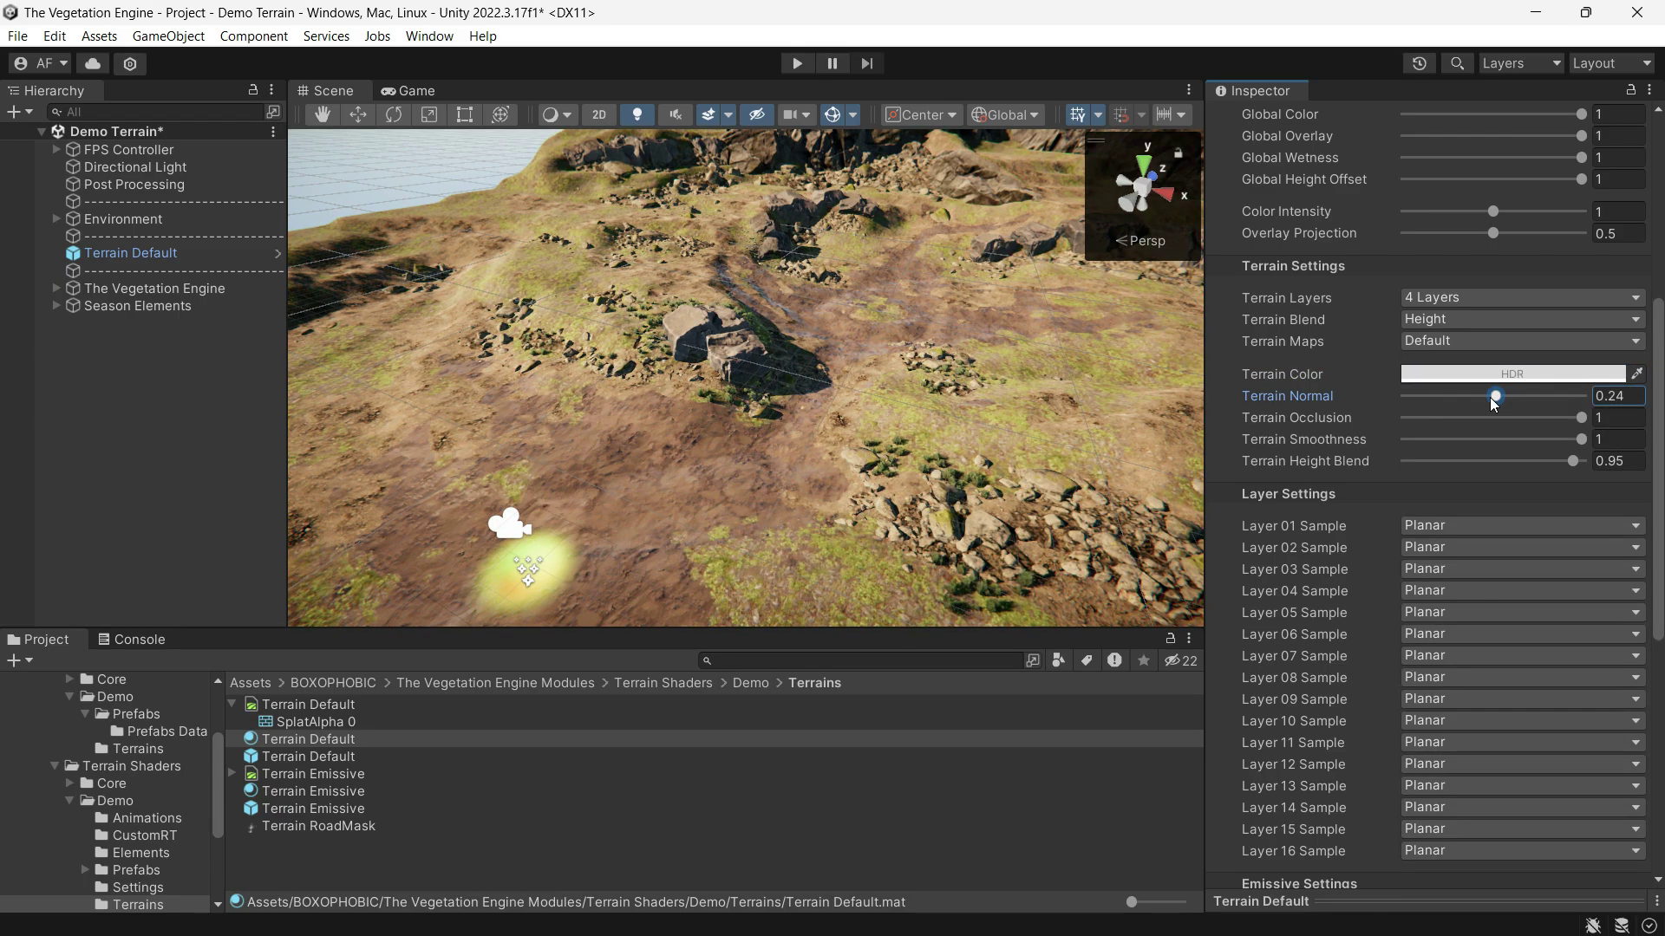
drag(1505, 405, 1510, 399)
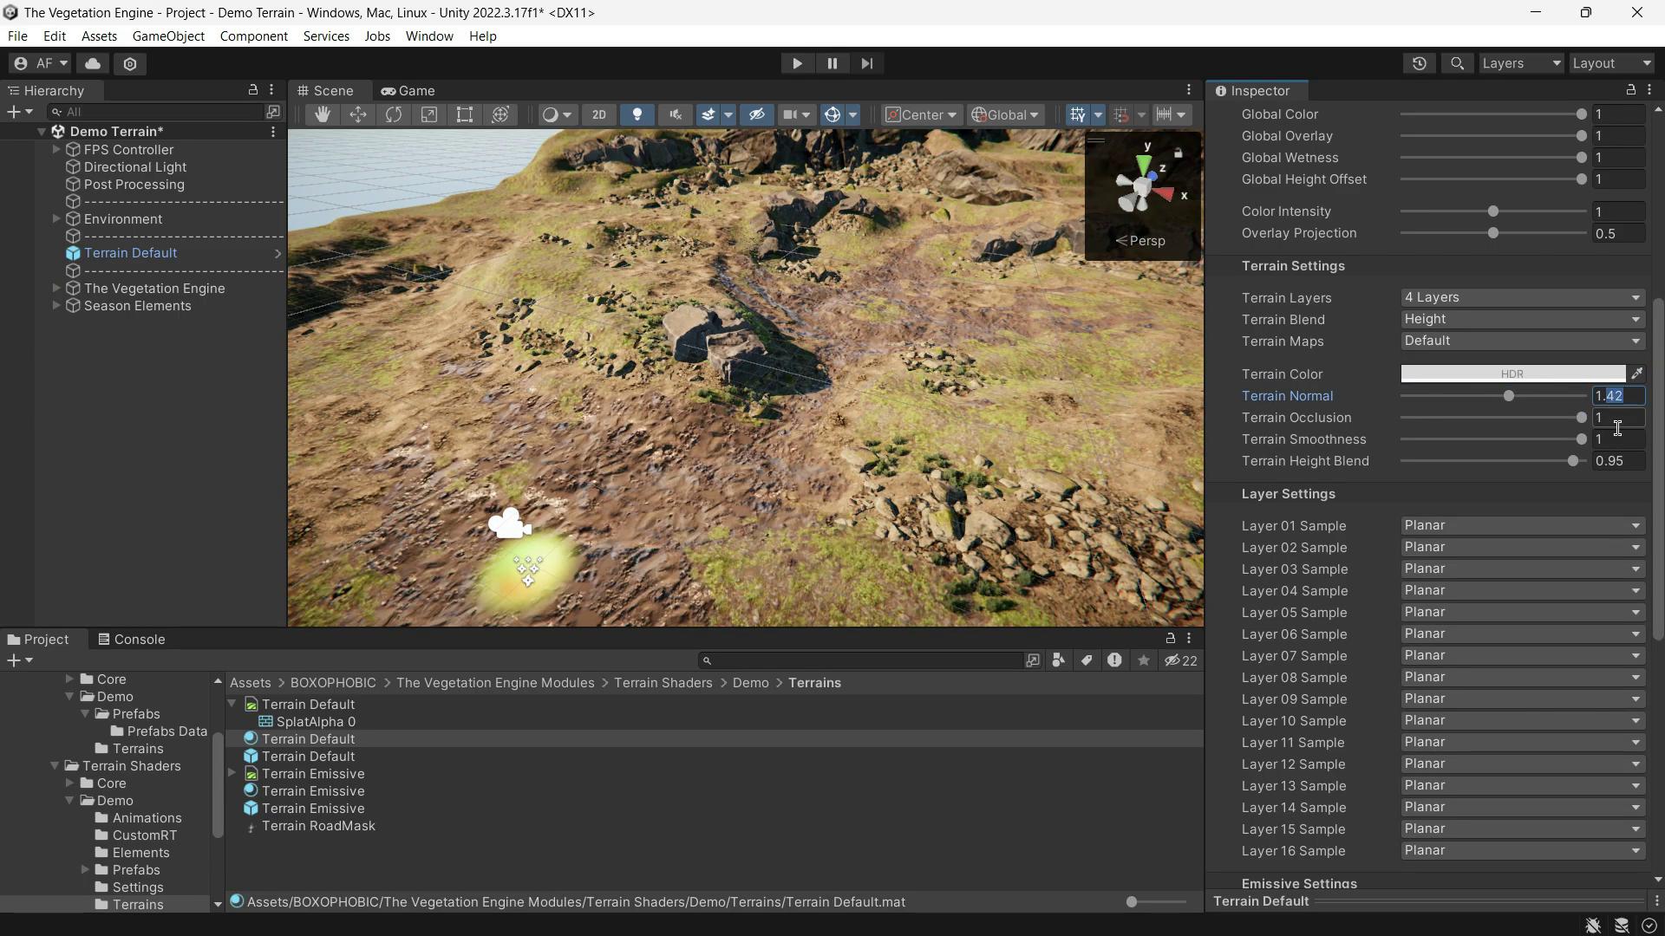
text(5)
mouse_move(1573, 459)
mouse_down()
mouse_move(1428, 466)
mouse_move(1589, 469)
mouse_up()
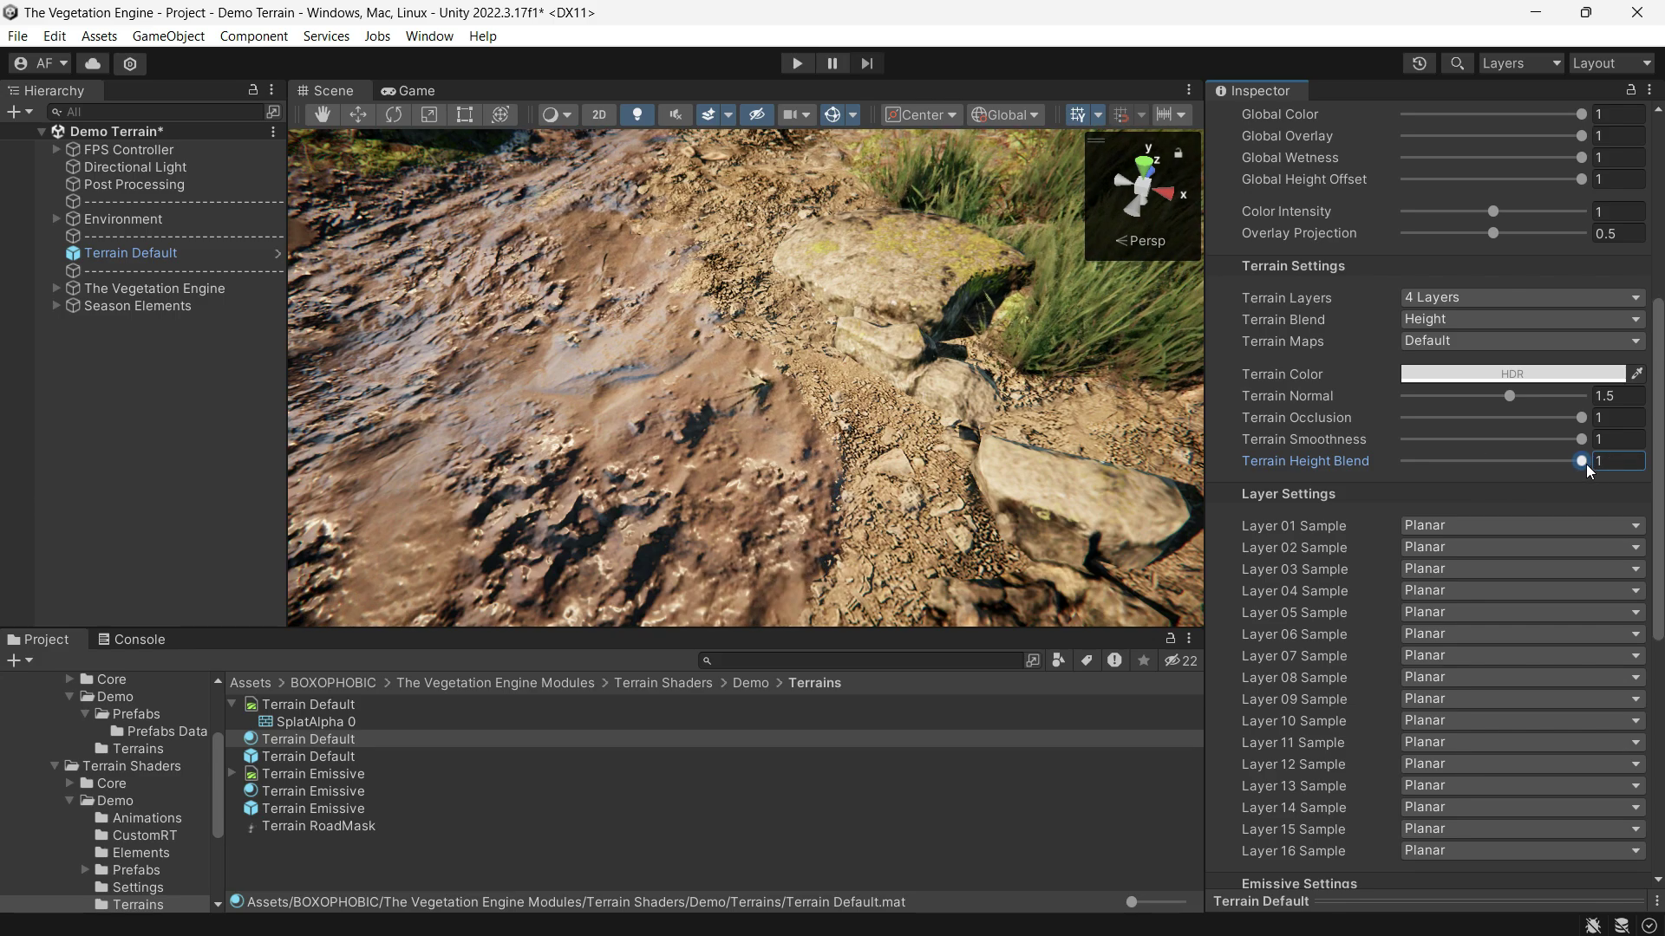
drag(1590, 469, 1481, 465)
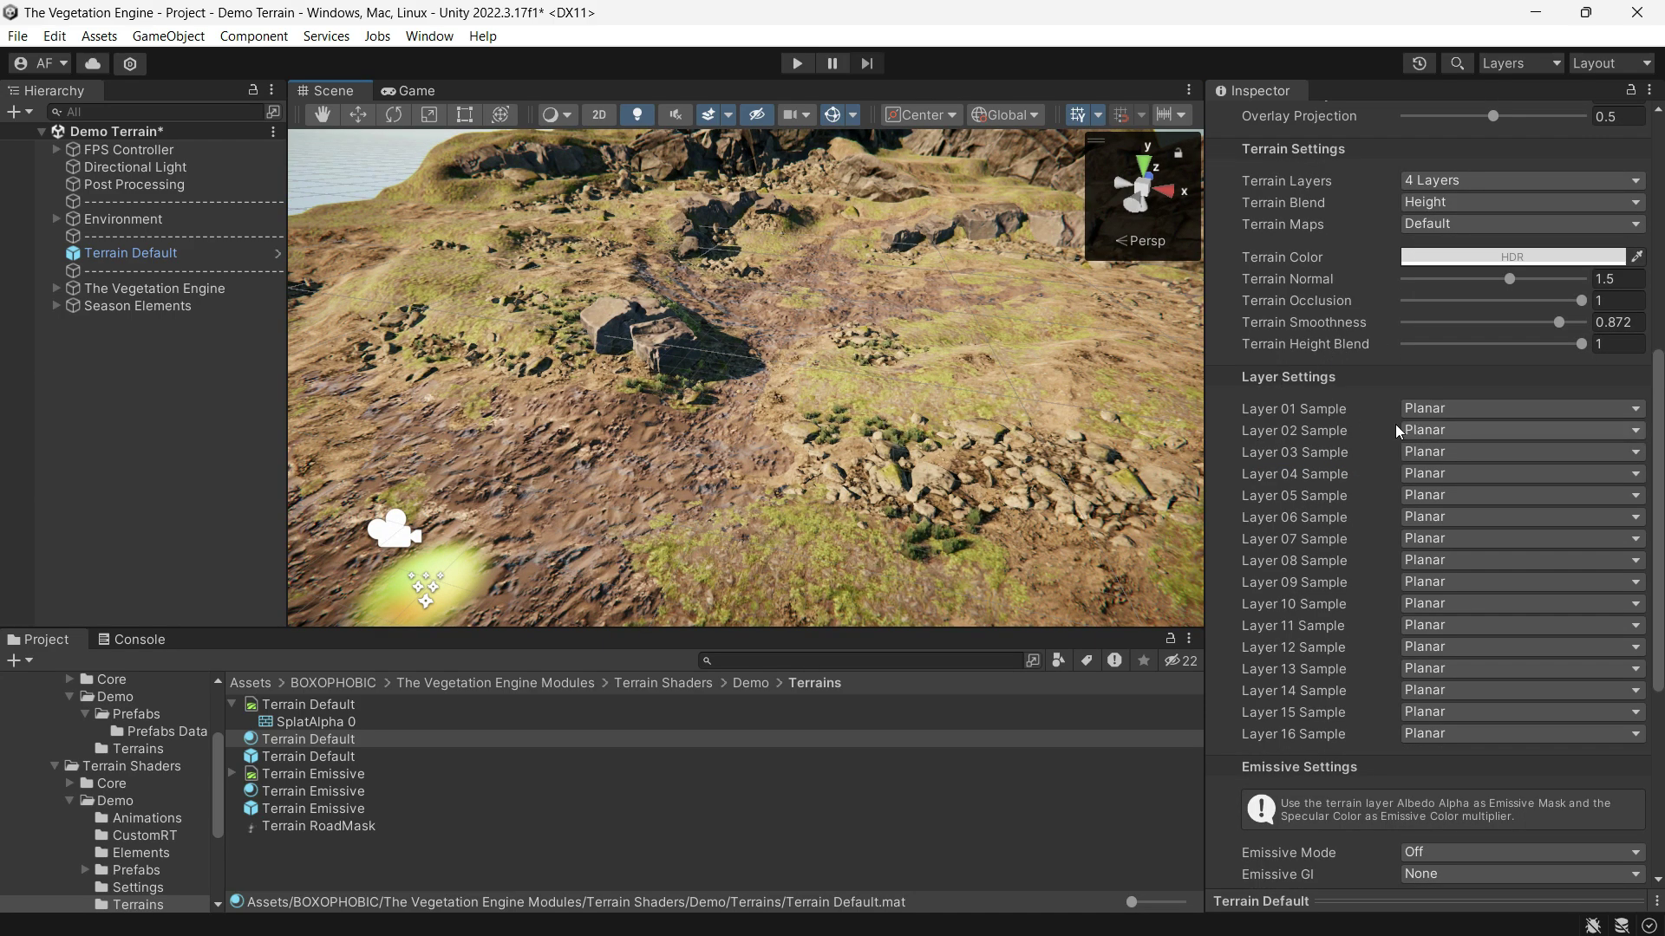
click(1444, 409)
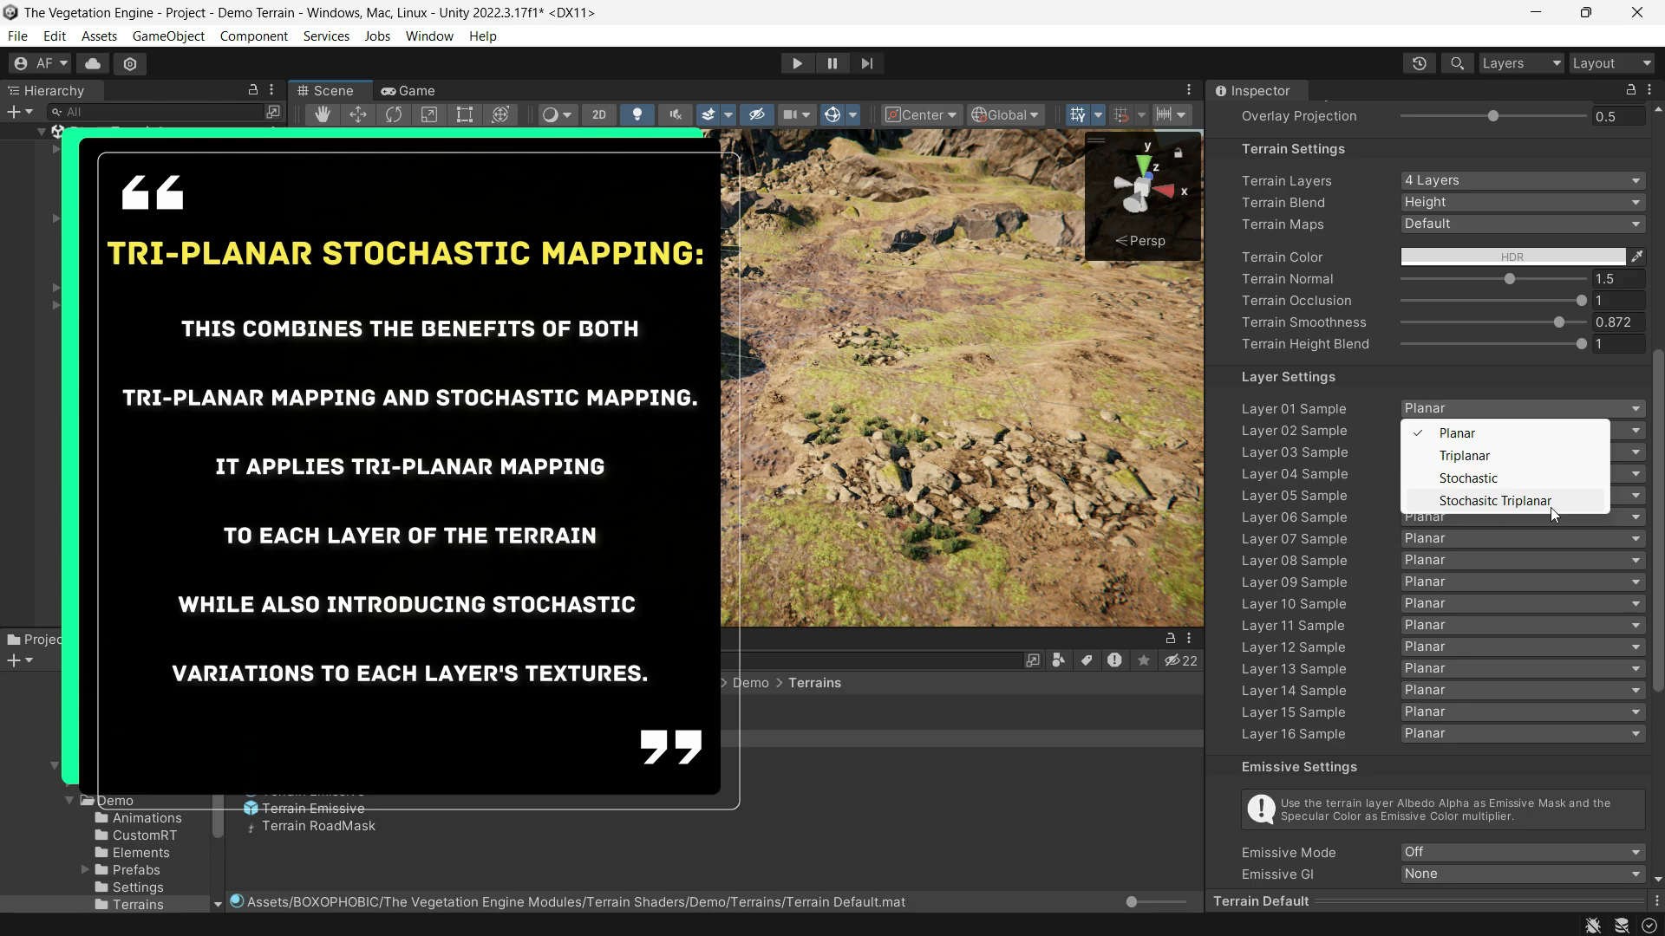
click(1464, 433)
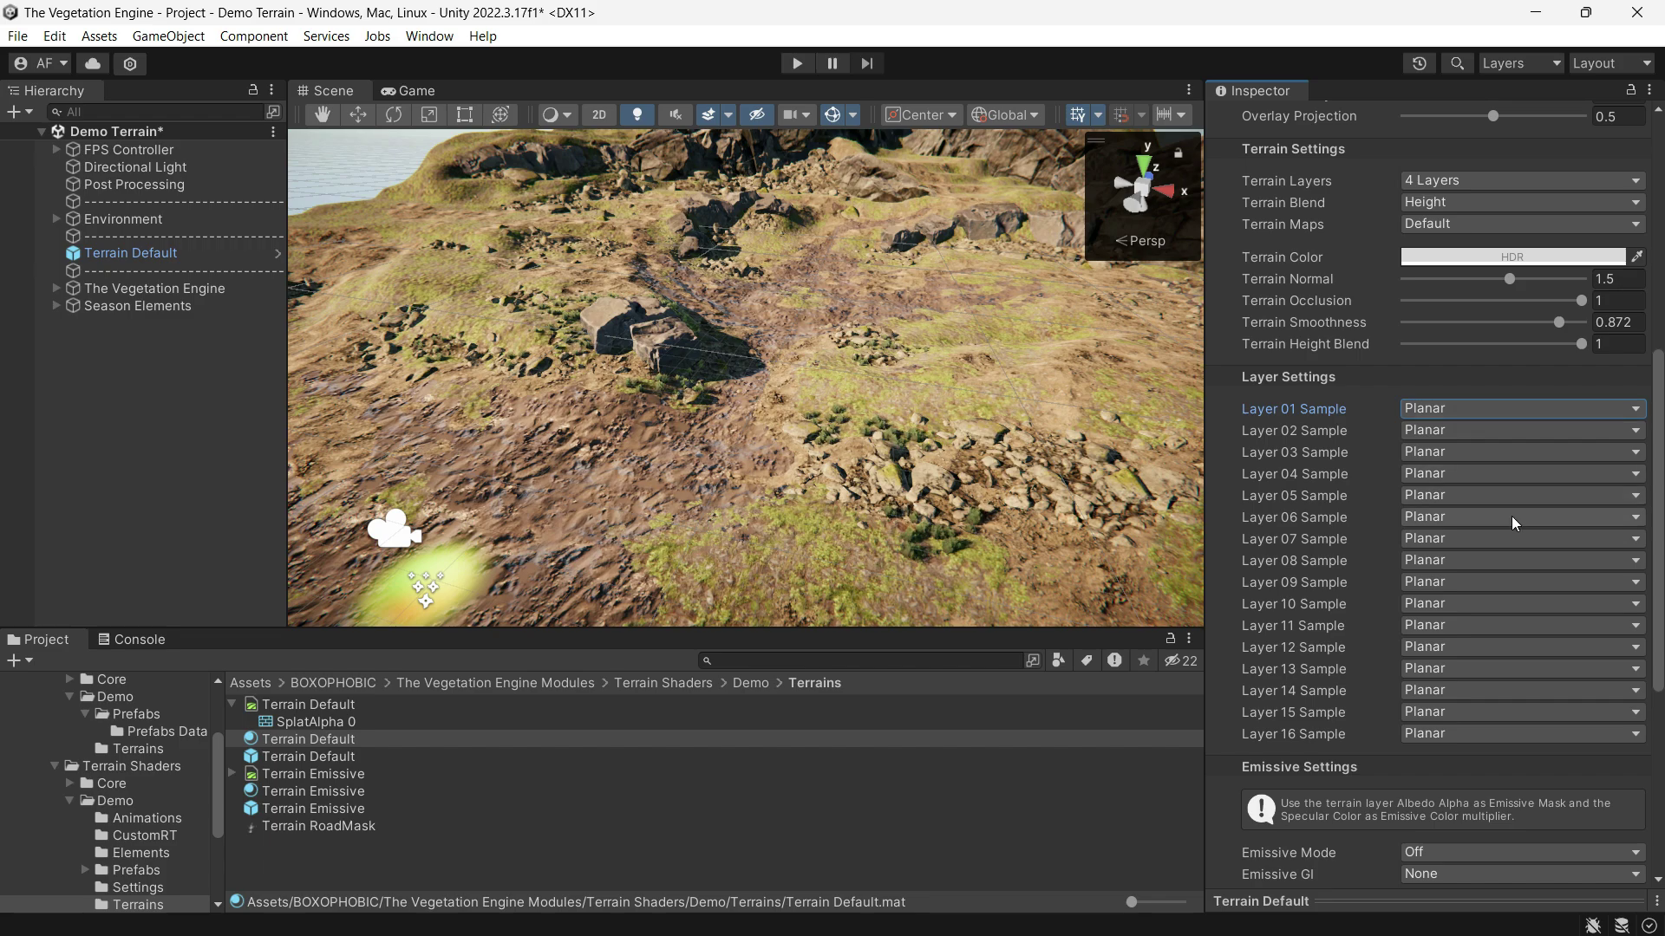
scroll(1532, 526, down, 3)
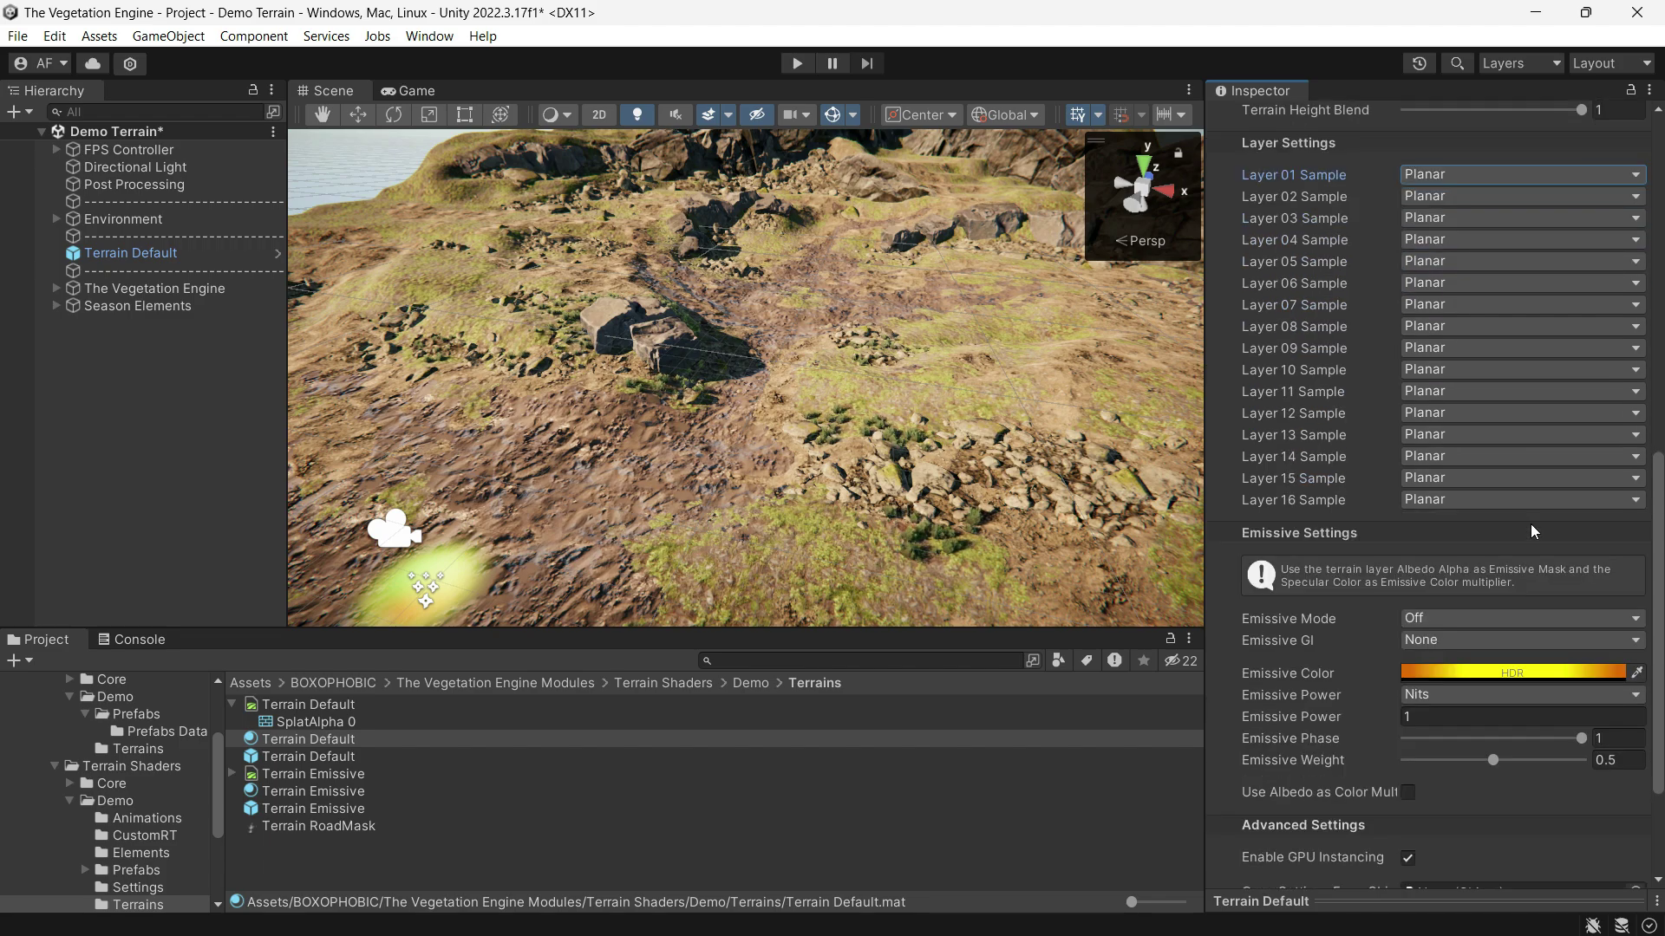
scroll(1532, 525, down, 2)
scroll(1532, 526, down, 1)
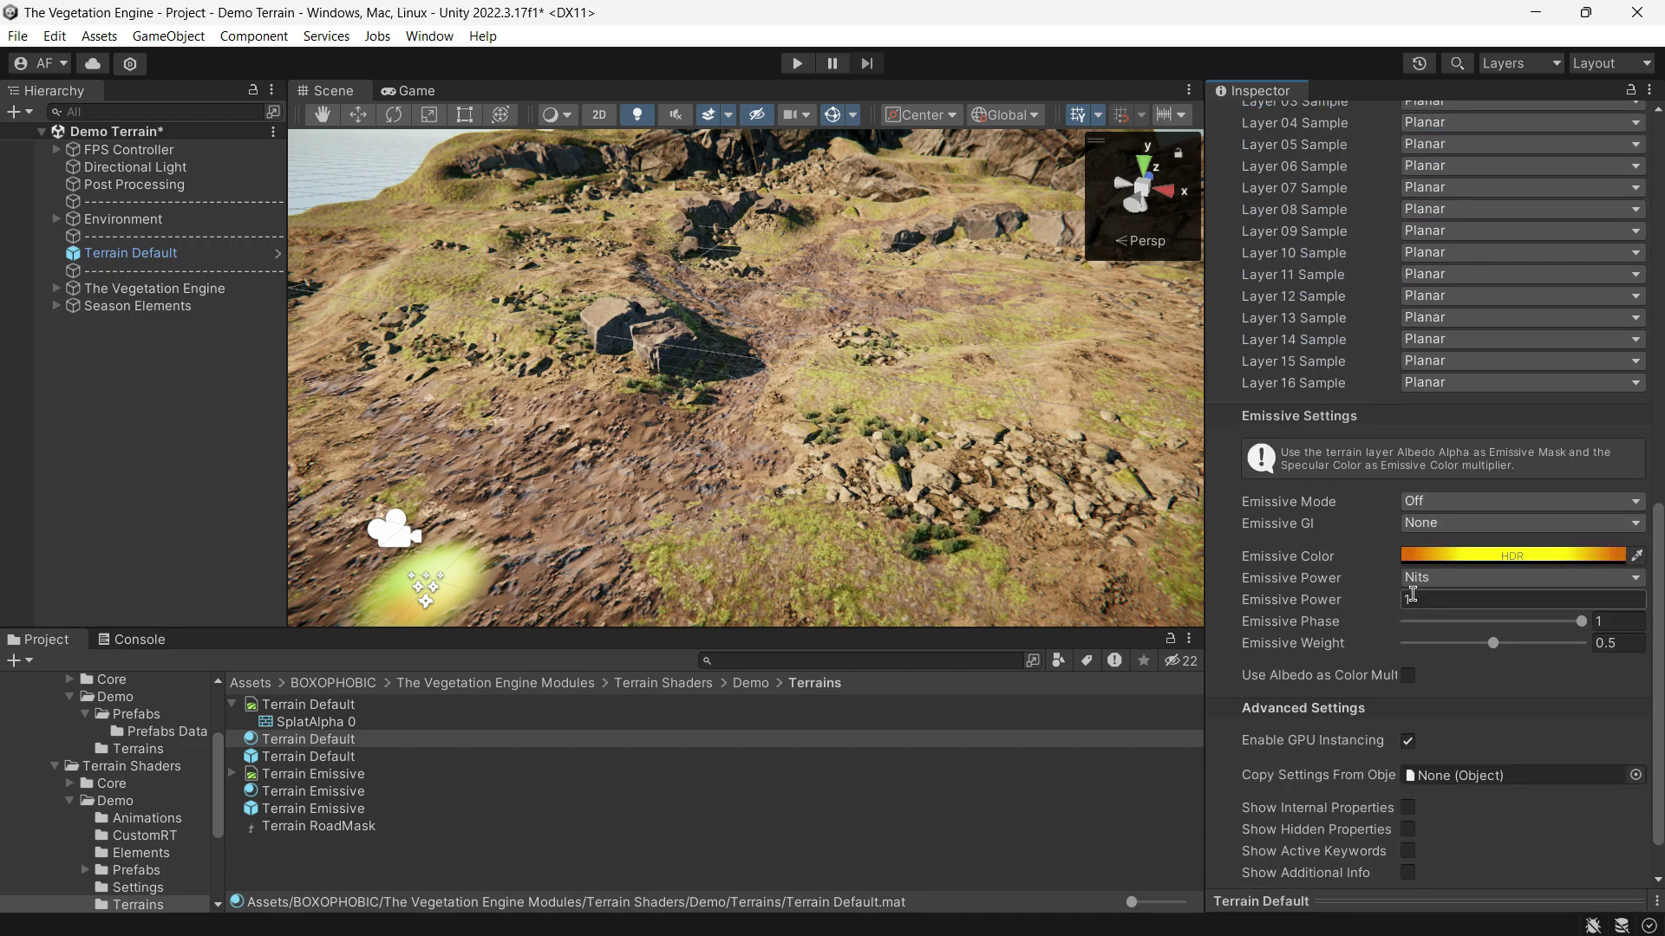
scroll(1413, 595, up, 3)
scroll(1413, 594, up, 2)
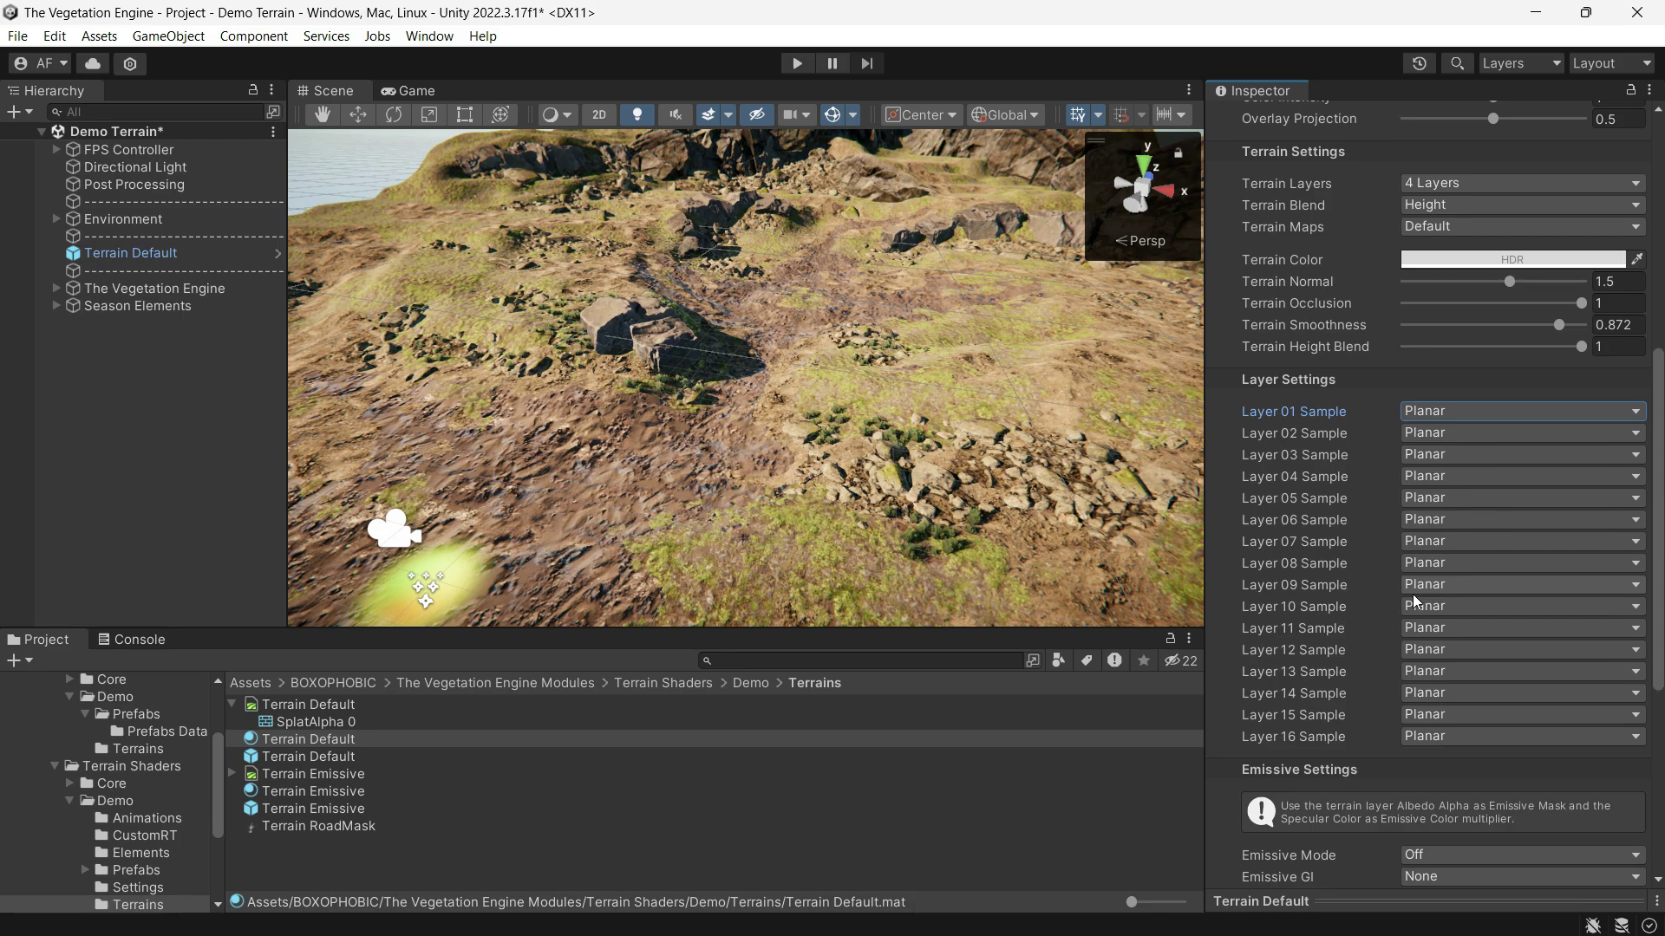
scroll(1413, 594, up, 3)
scroll(1413, 595, up, 3)
scroll(1413, 594, up, 1)
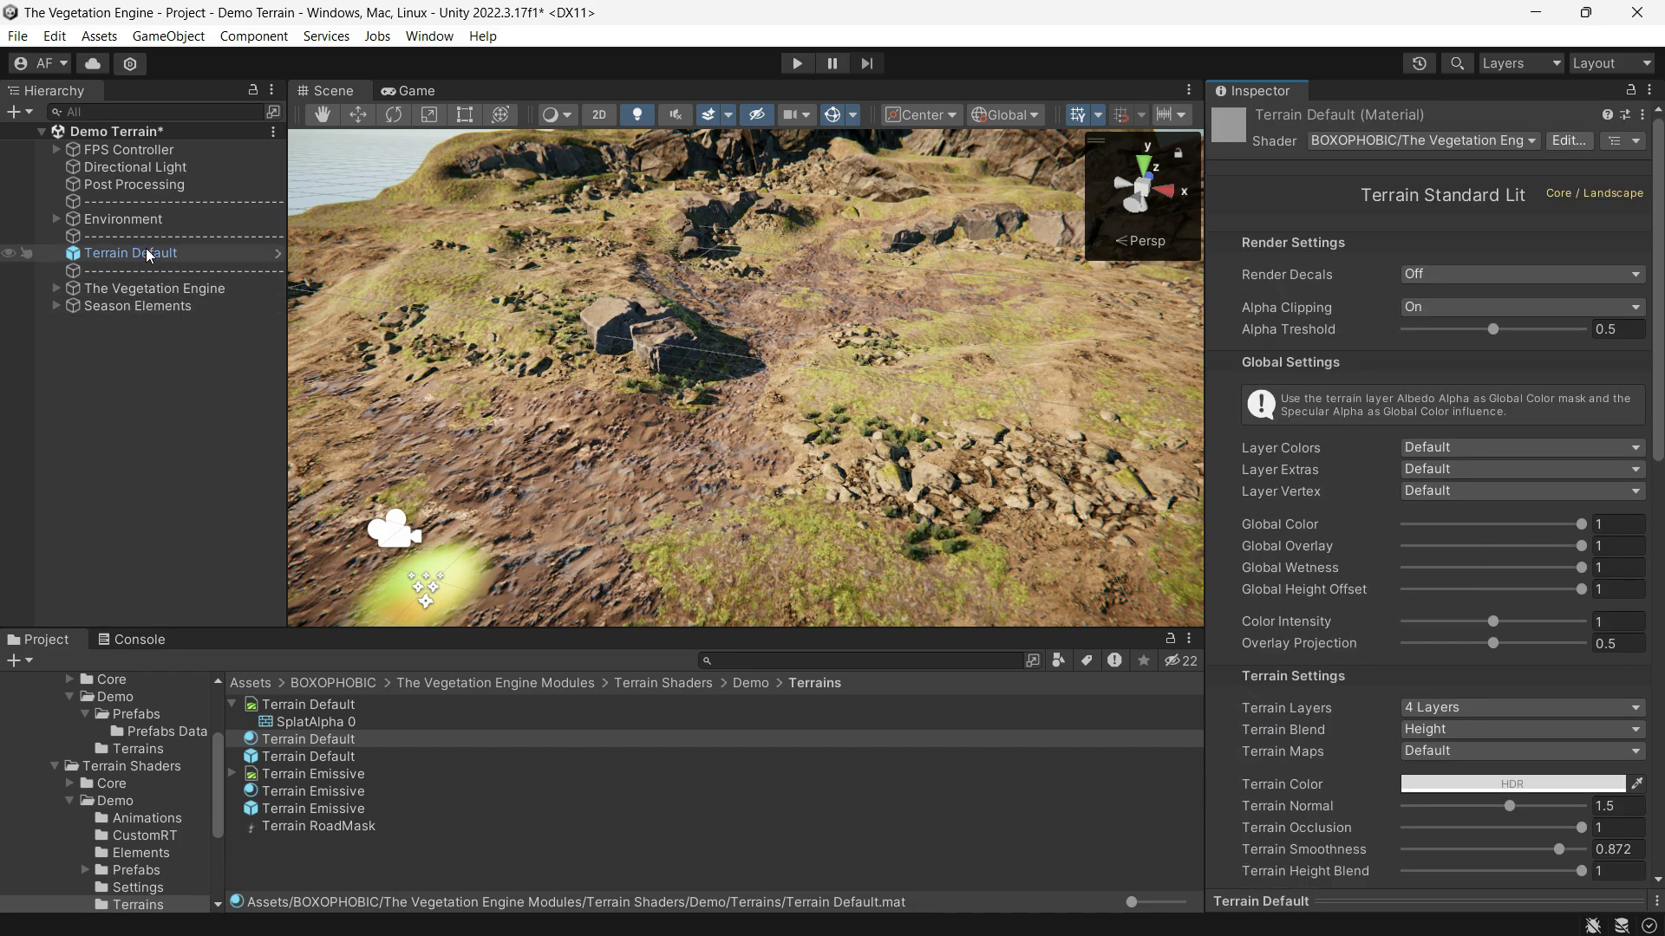
Select Global Control under The Vegetation Engine and drag Season Control to preview a greener season.
click(97, 306)
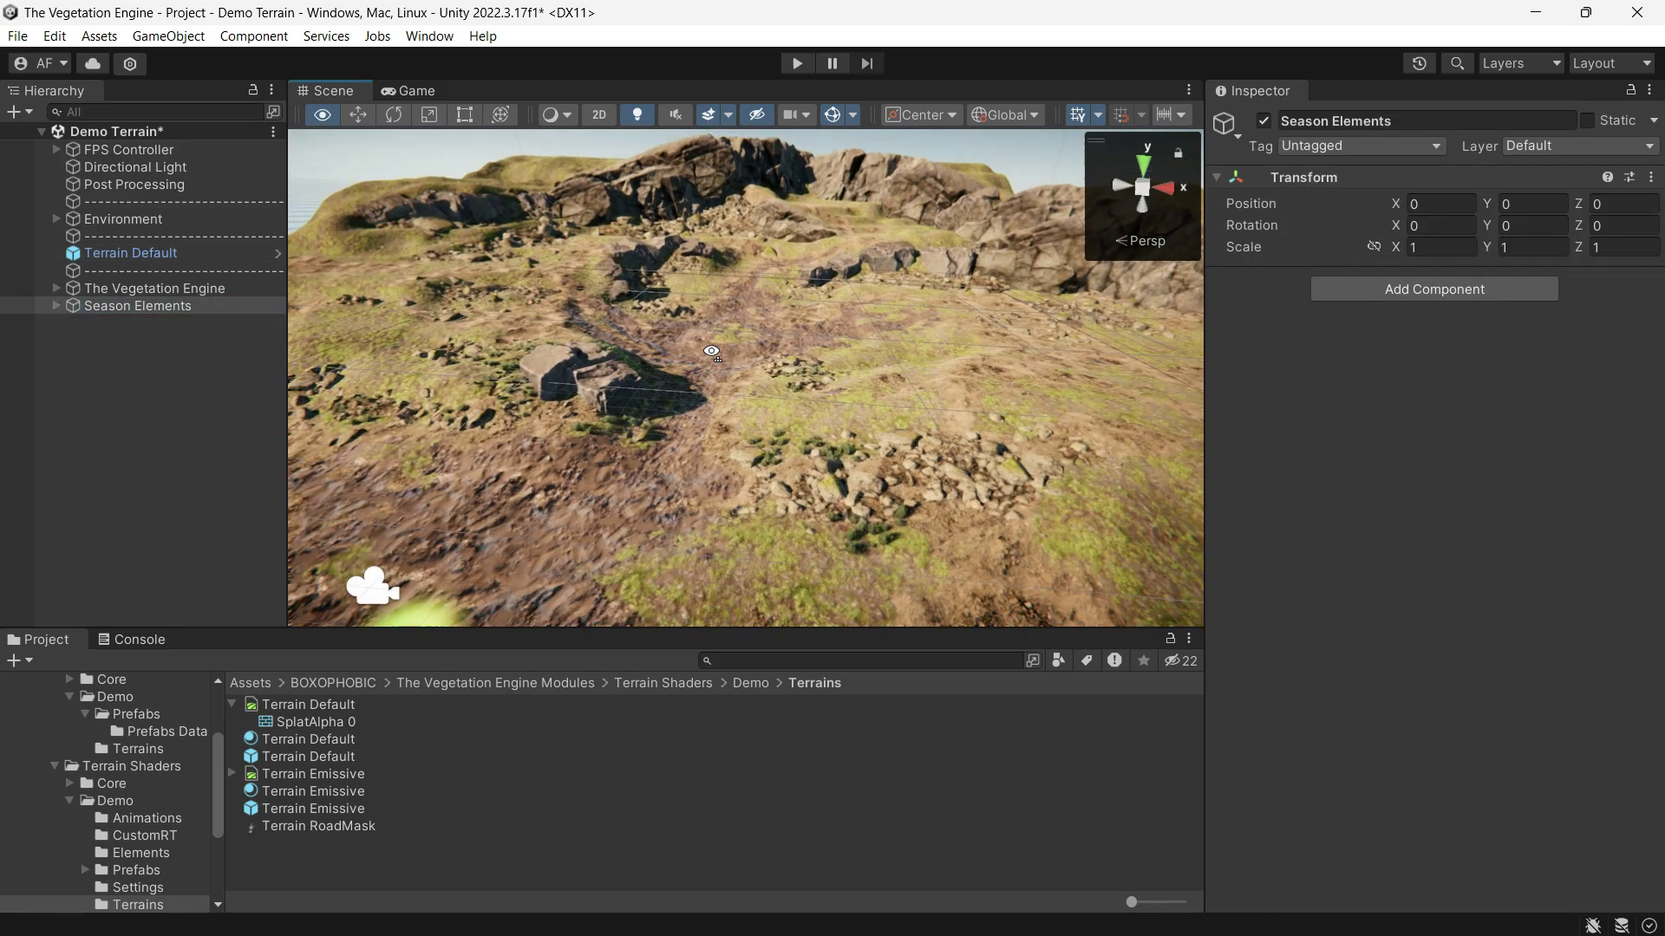
click(56, 288)
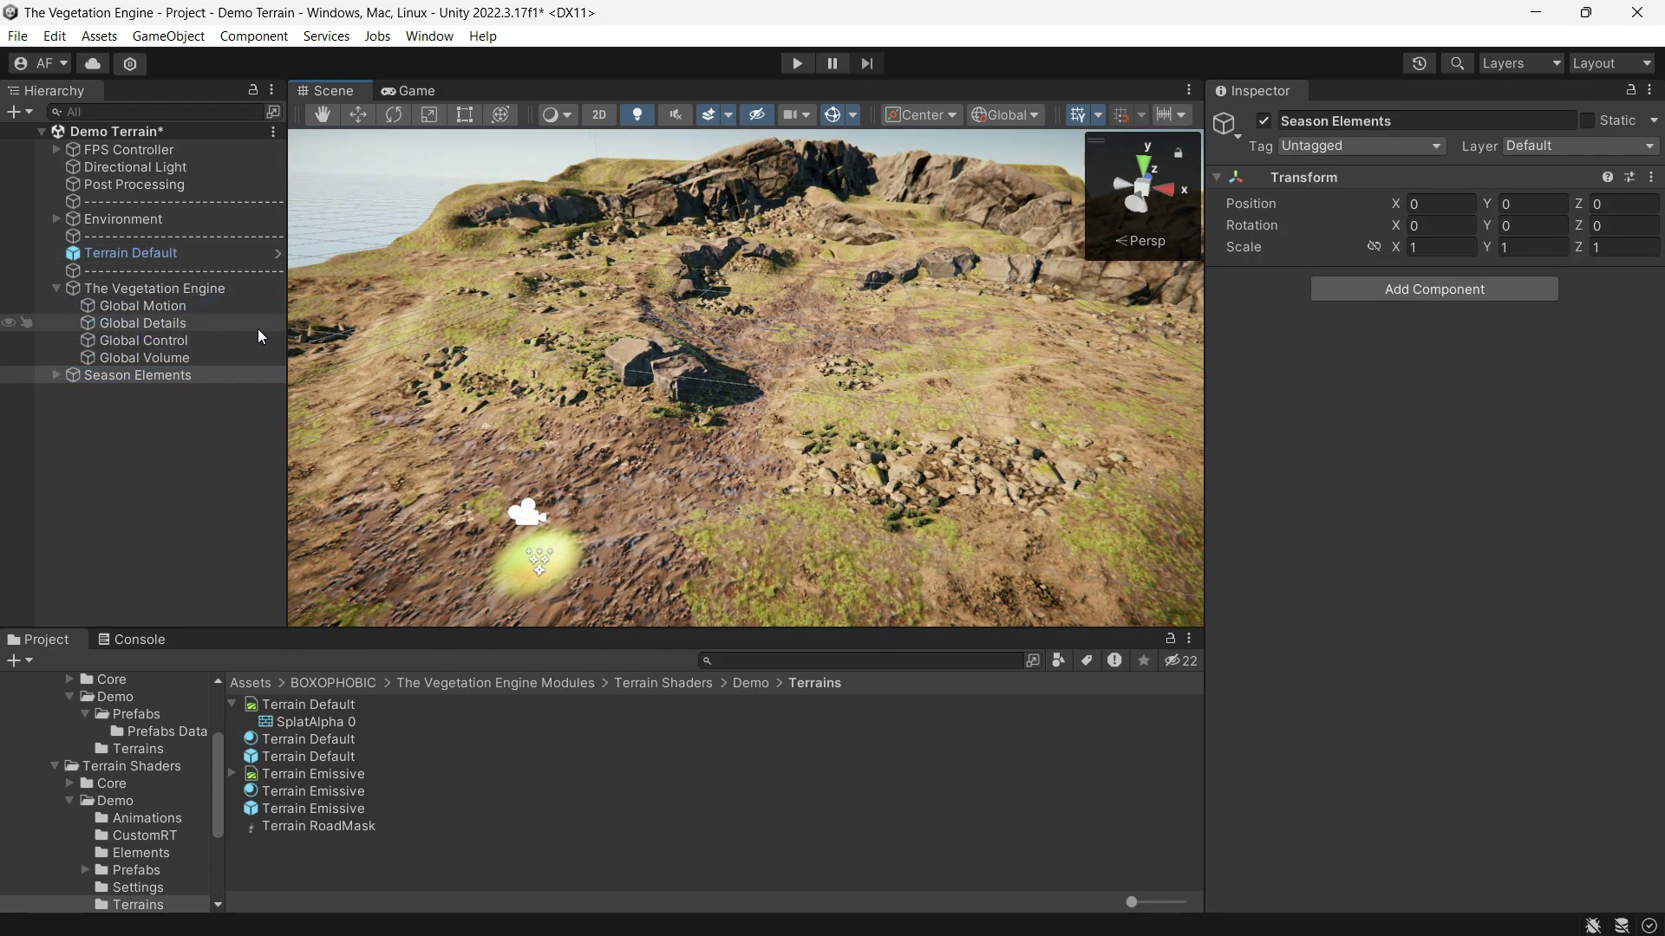
click(209, 340)
right_drag(781, 416, 863, 443)
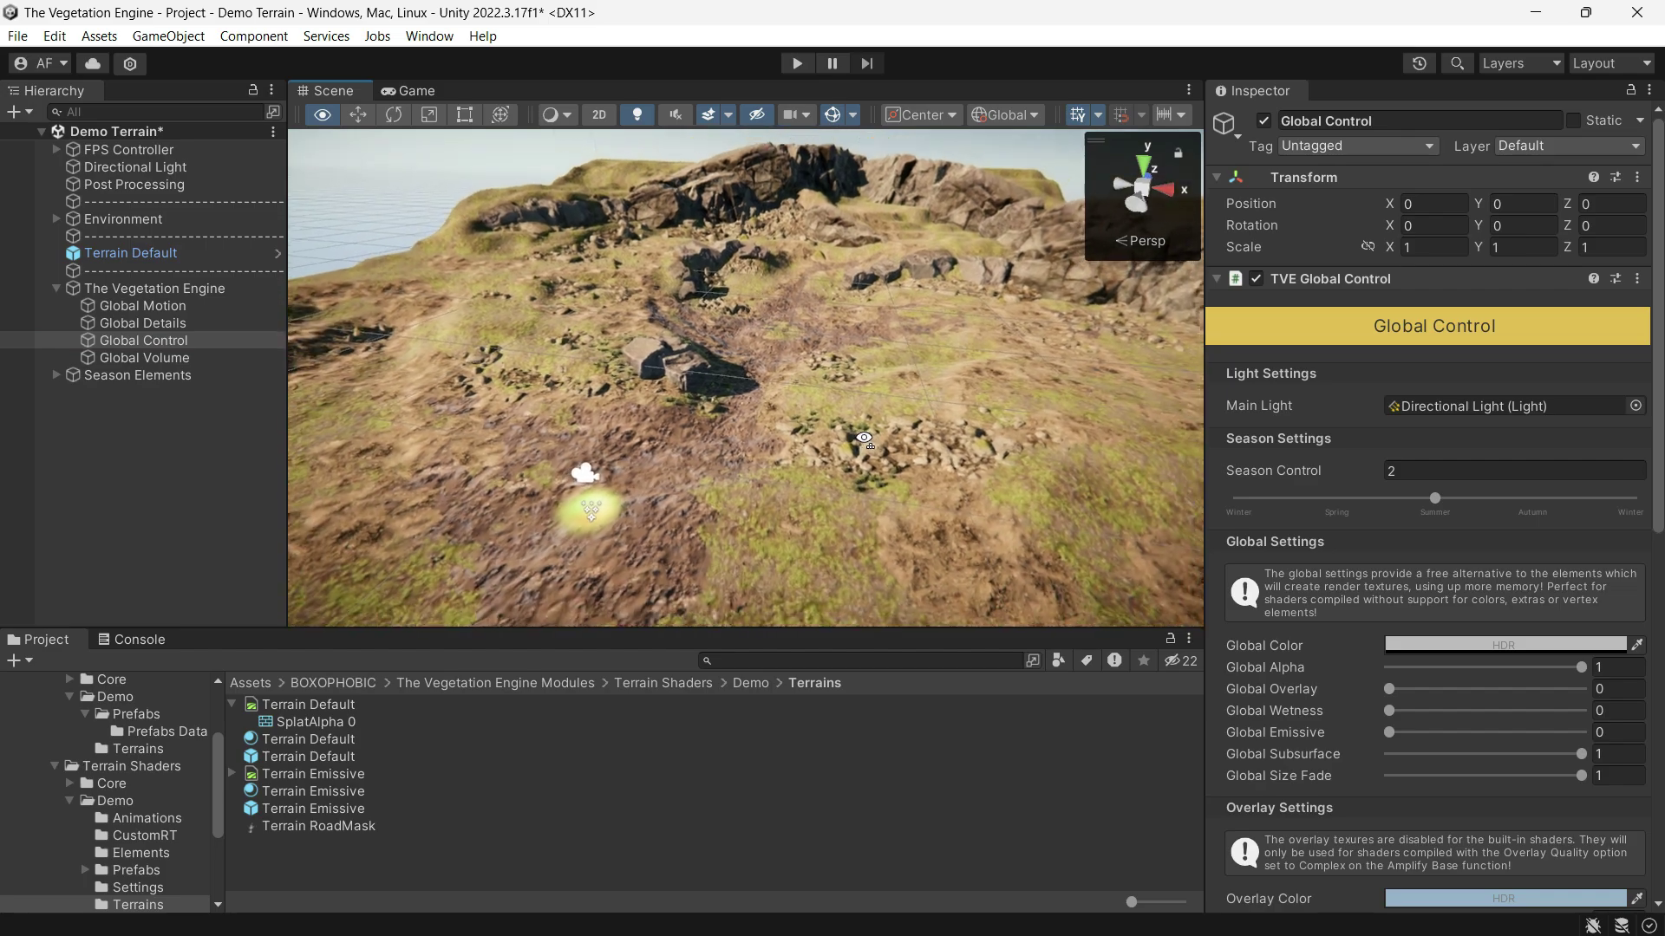
mouse_move(1434, 498)
mouse_down()
mouse_move(1268, 499)
mouse_move(1323, 512)
mouse_move(1422, 494)
mouse_up()
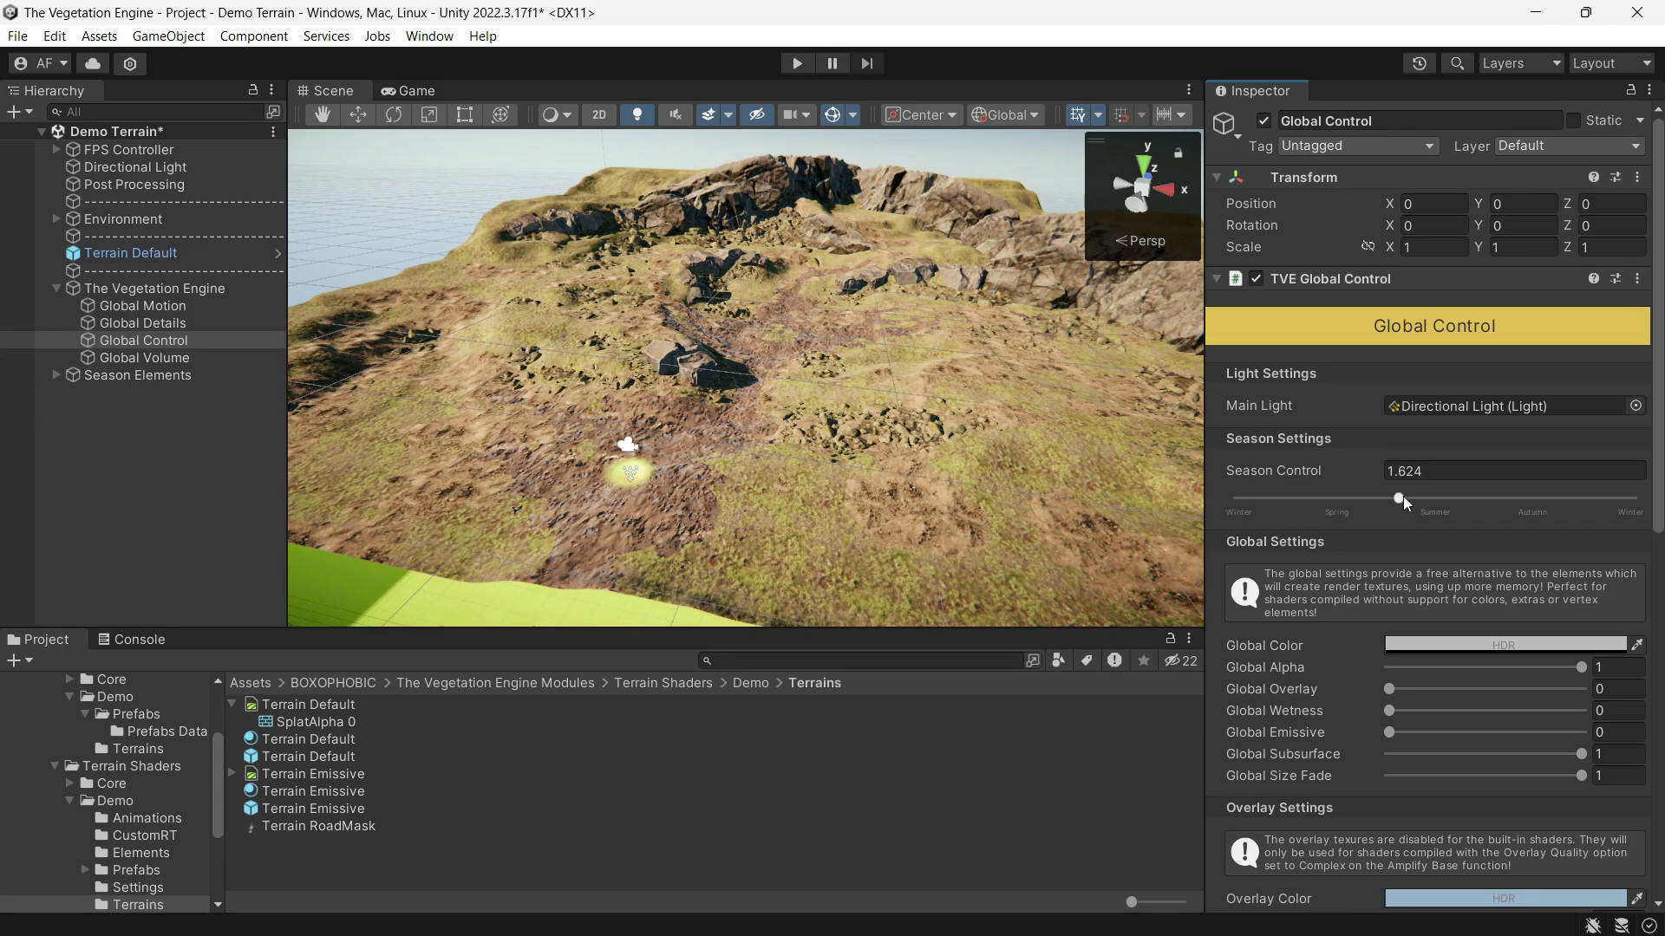
Frame the Global Volume around the terrain, then reselect Global Control.
double_click(144, 358)
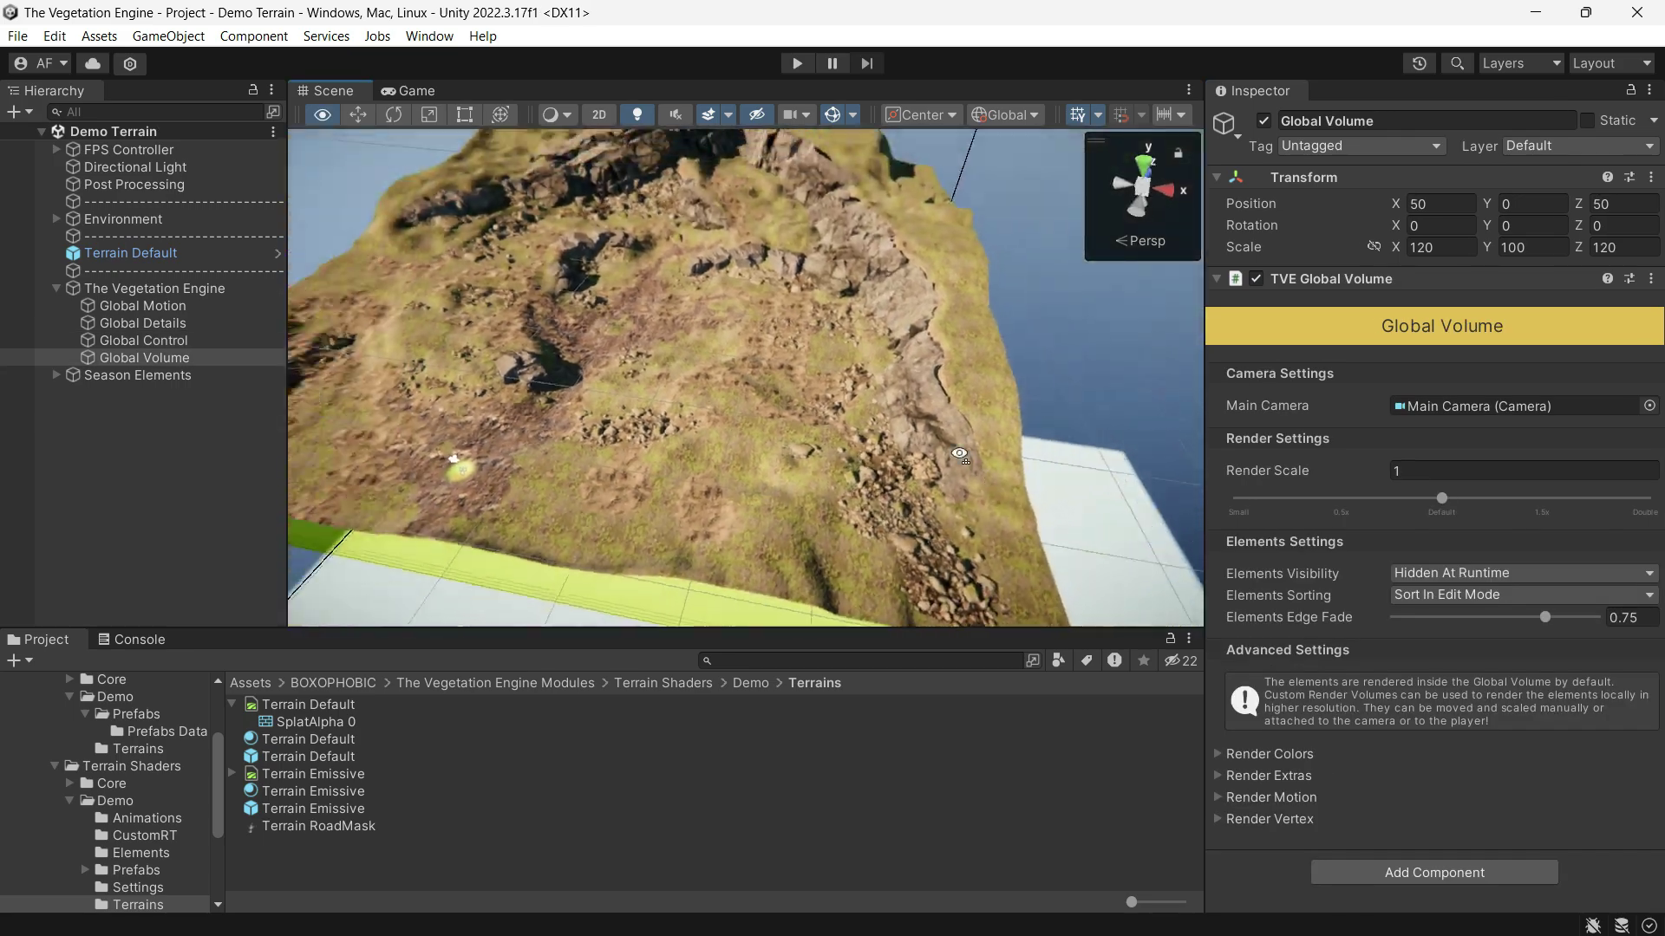
alt+drag(905, 394, 876, 401)
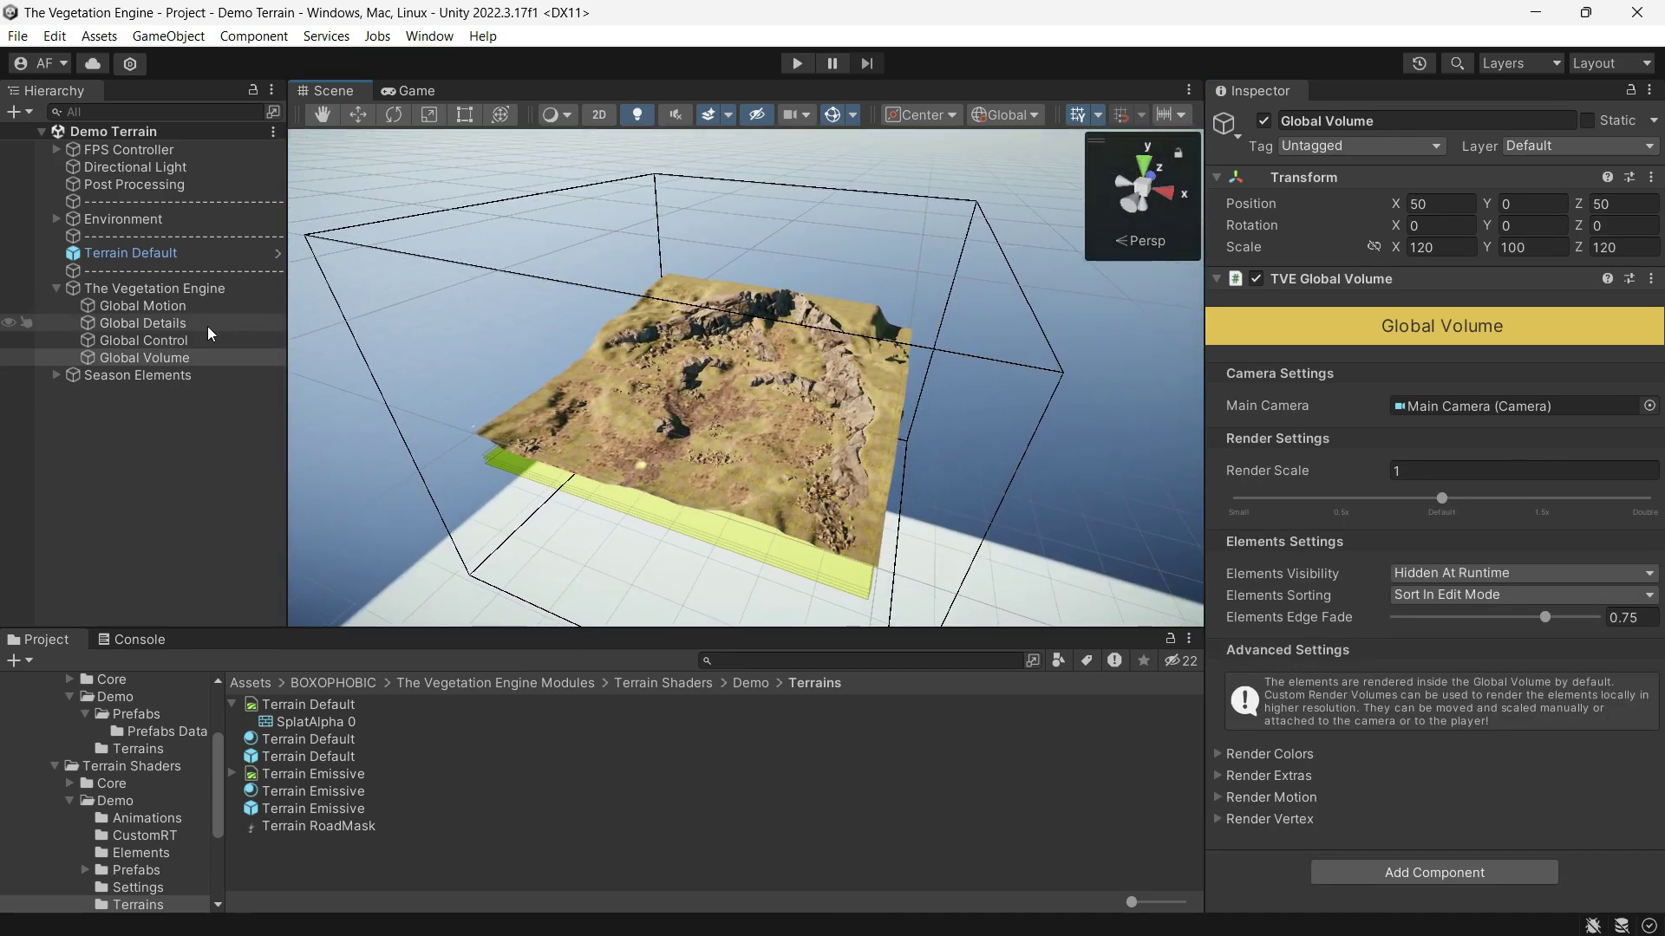
click(208, 338)
alt+drag(651, 400, 631, 407)
Select Element Global Colors and give its Winter Value a peach tint.
scroll(631, 407, up, 5)
click(56, 374)
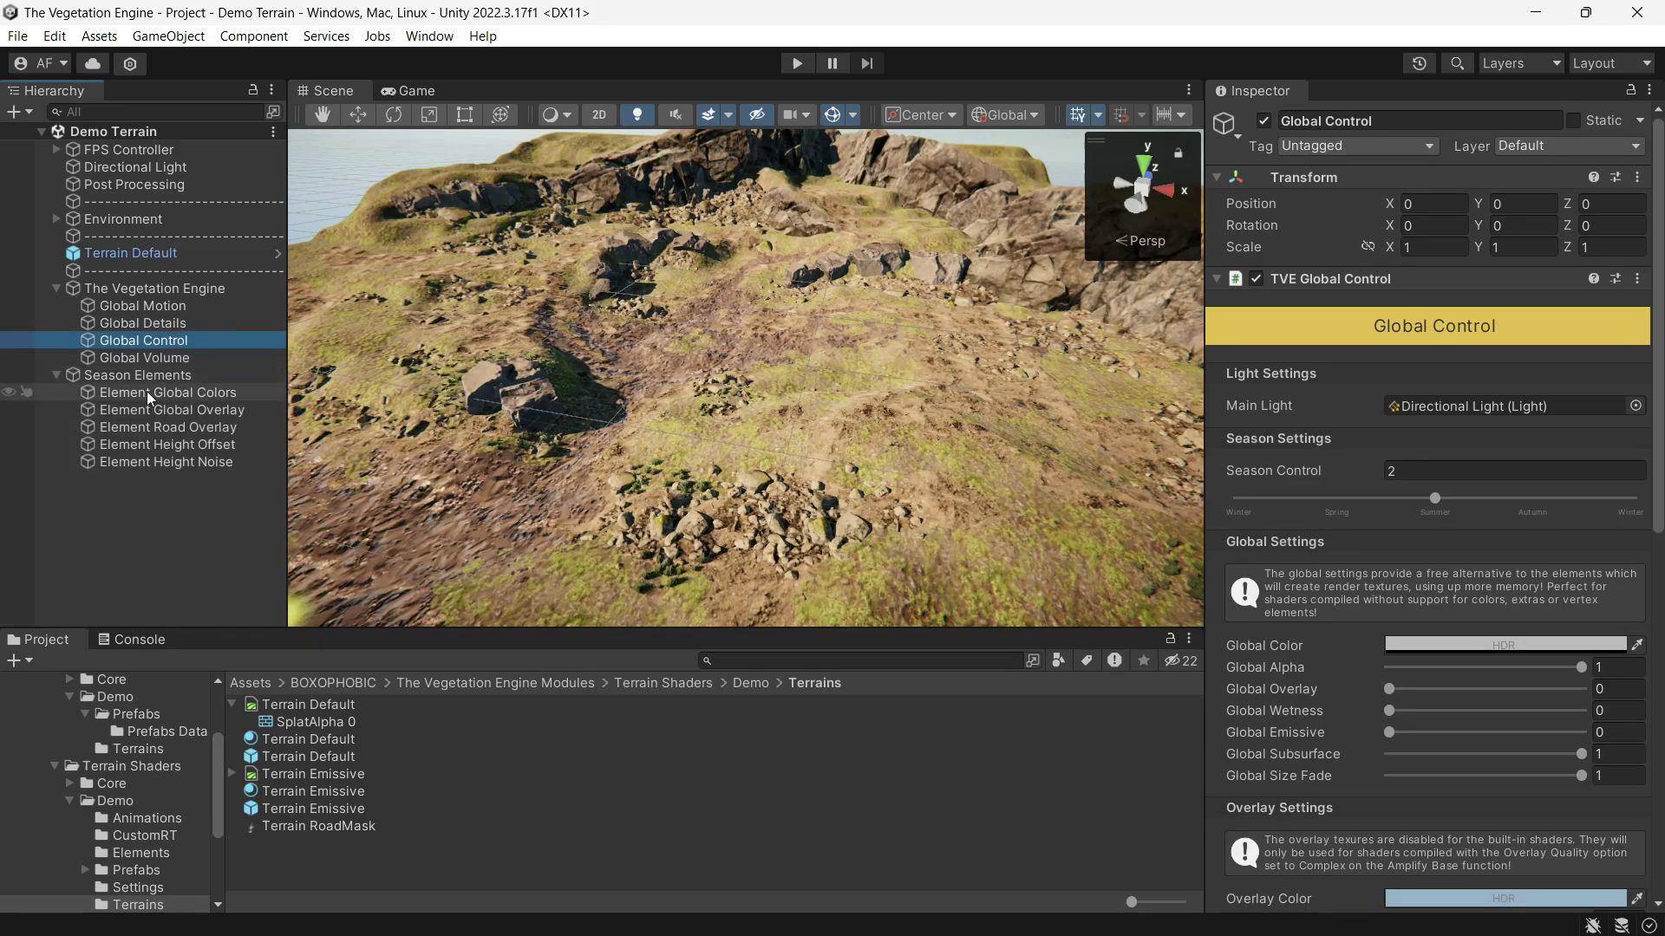
click(138, 375)
click(168, 392)
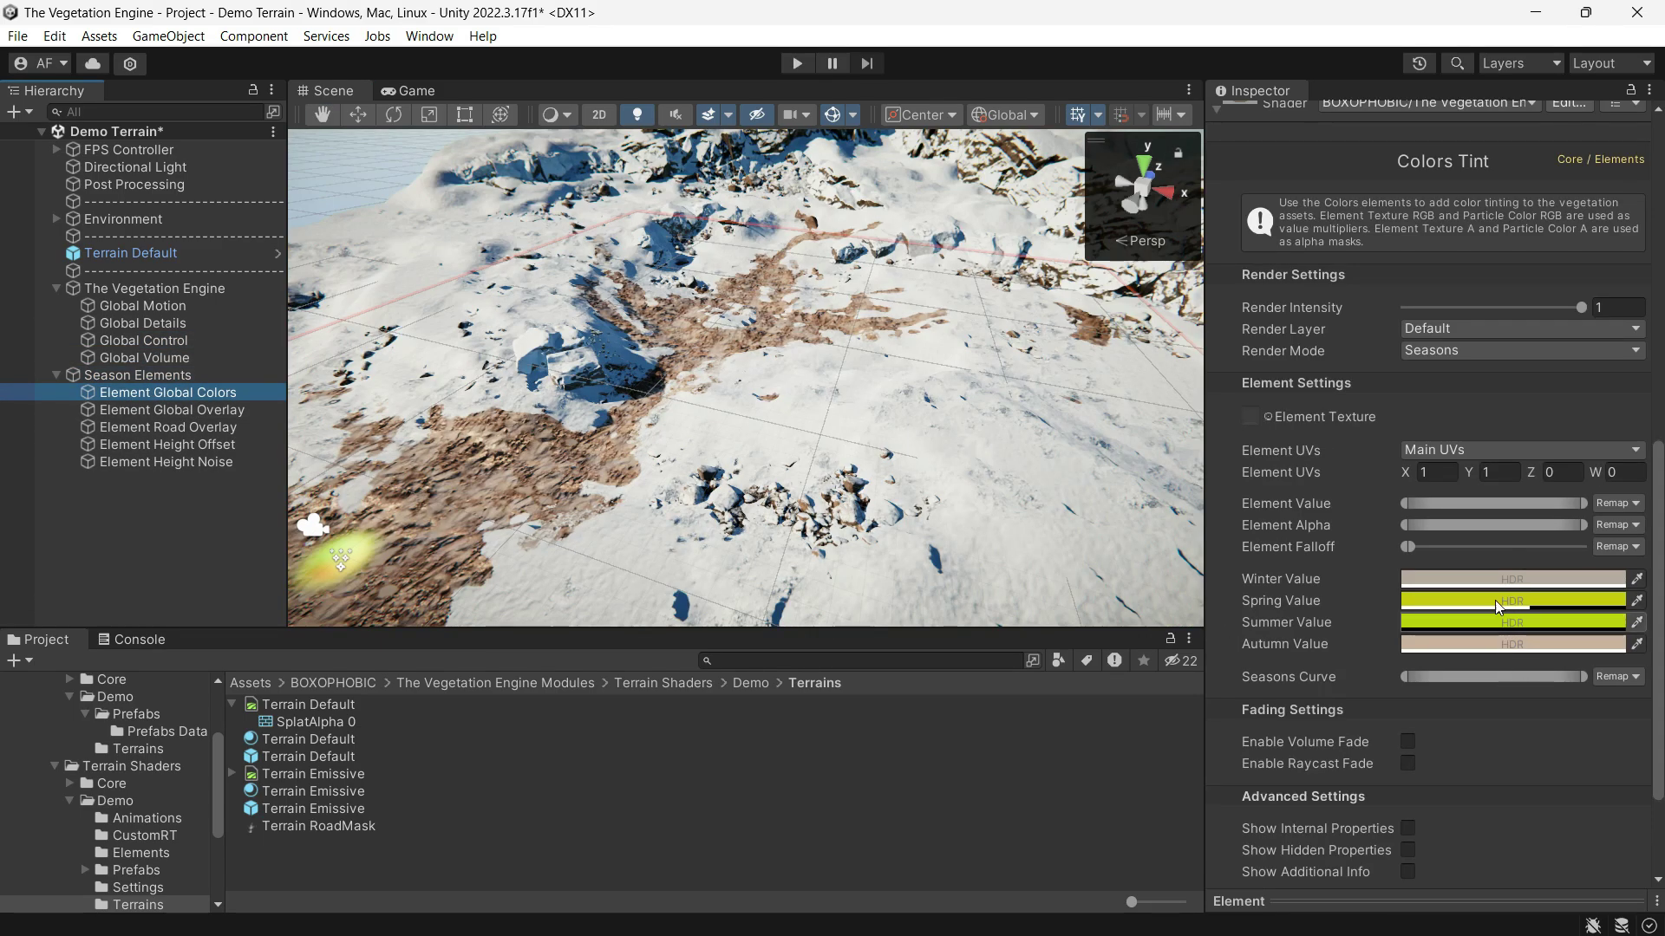
click(1480, 578)
drag(1548, 480, 1533, 493)
click(1644, 353)
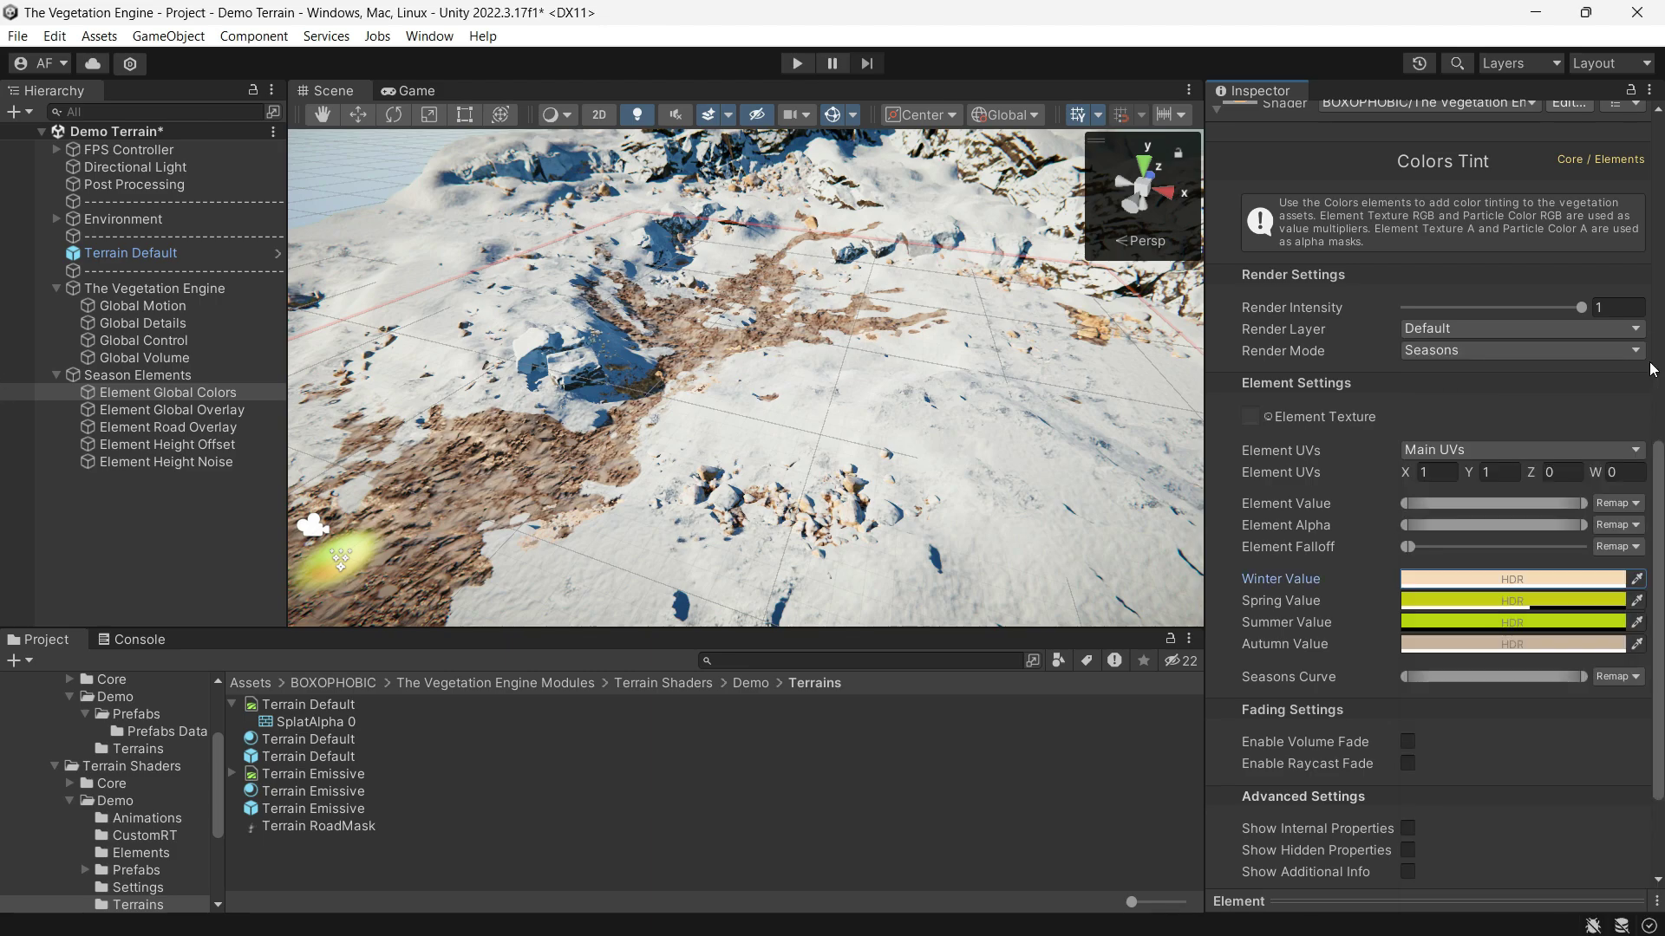
Try Element Global Overlay's Render Intensity at 0 to remove the snow, then undo it.
scroll(1625, 533, down, 1)
scroll(1625, 532, down, 1)
scroll(1624, 532, up, 1)
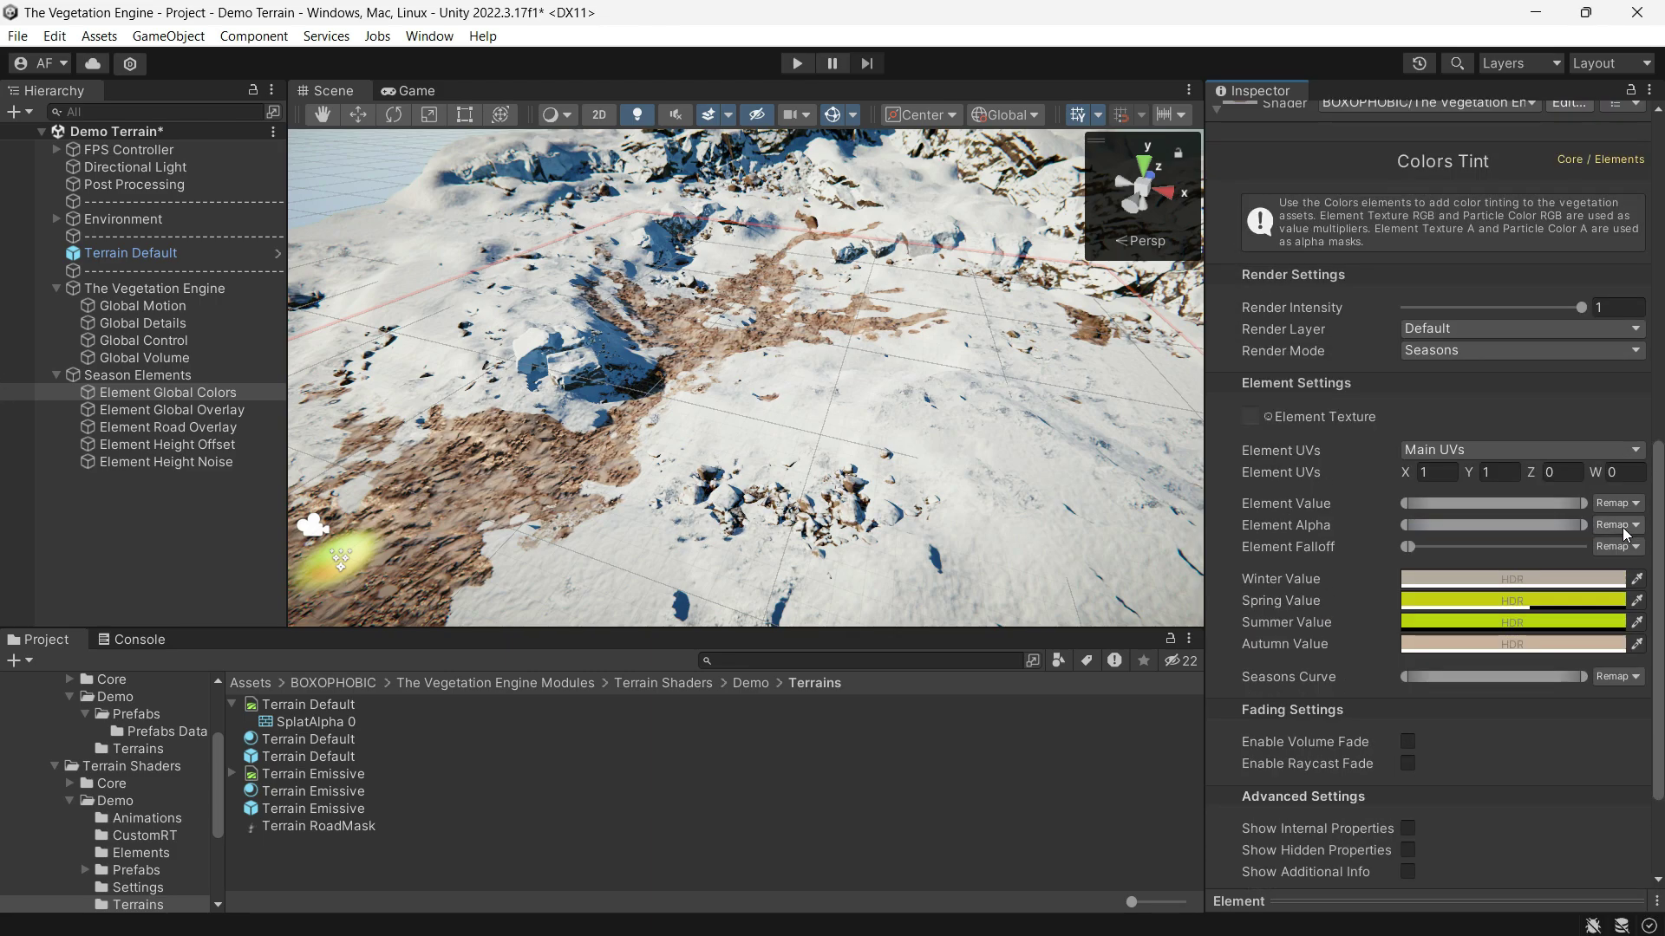
key(Down)
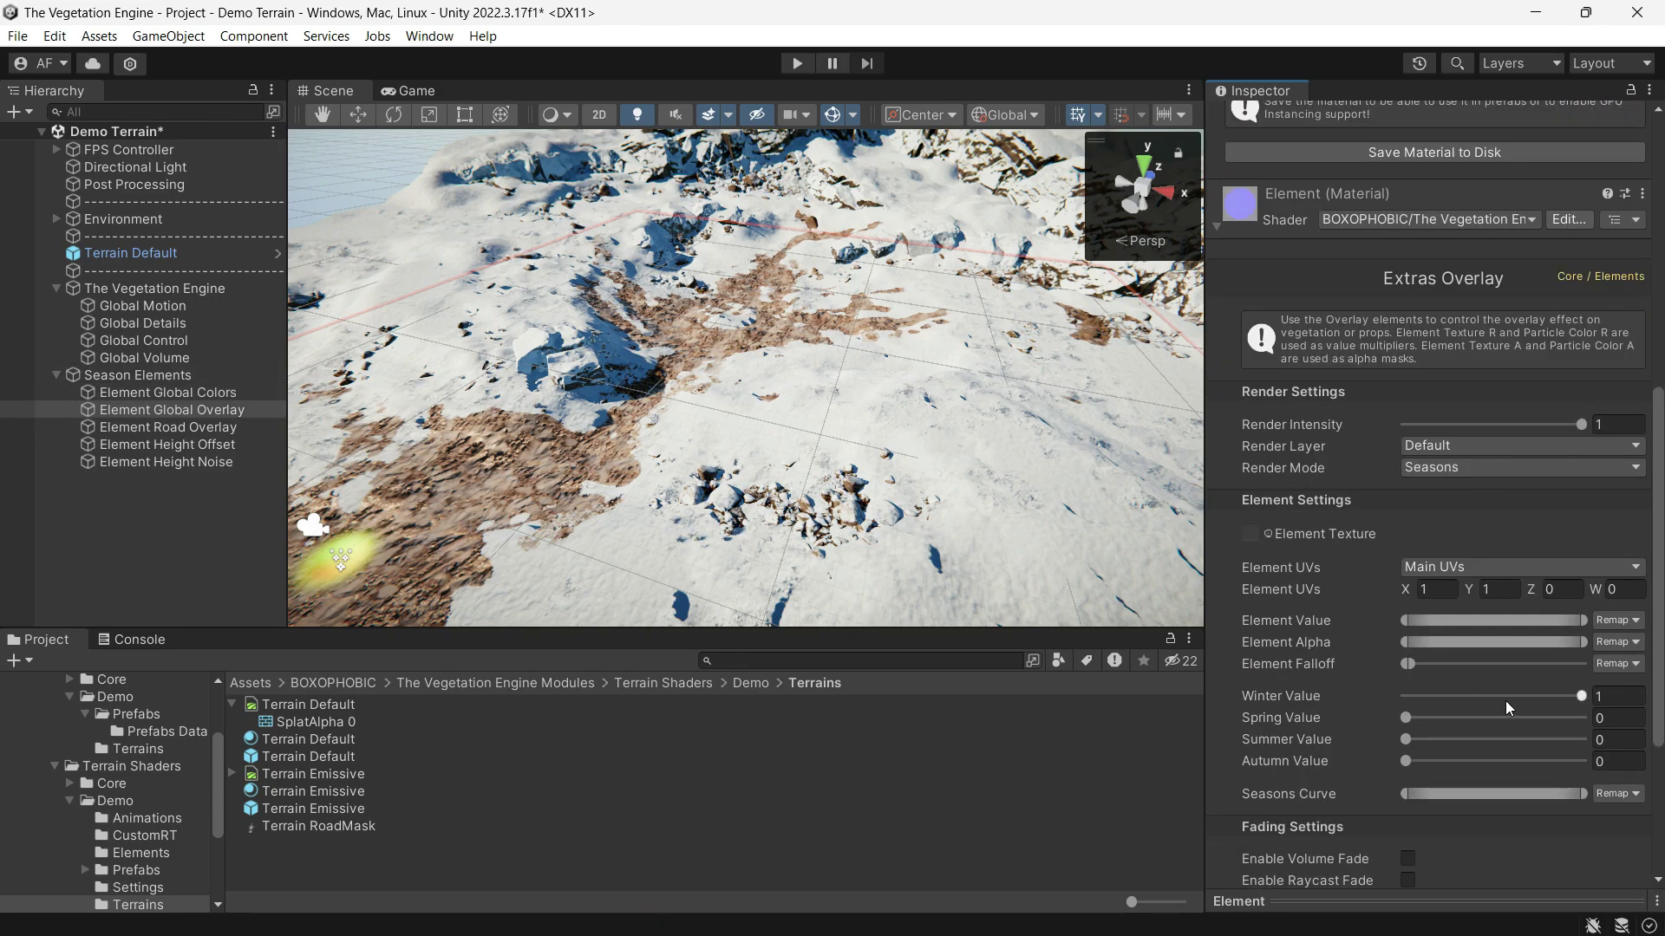
mouse_move(882, 445)
alt+mouse_down()
mouse_move(812, 445)
mouse_move(1526, 546)
alt+mouse_up()
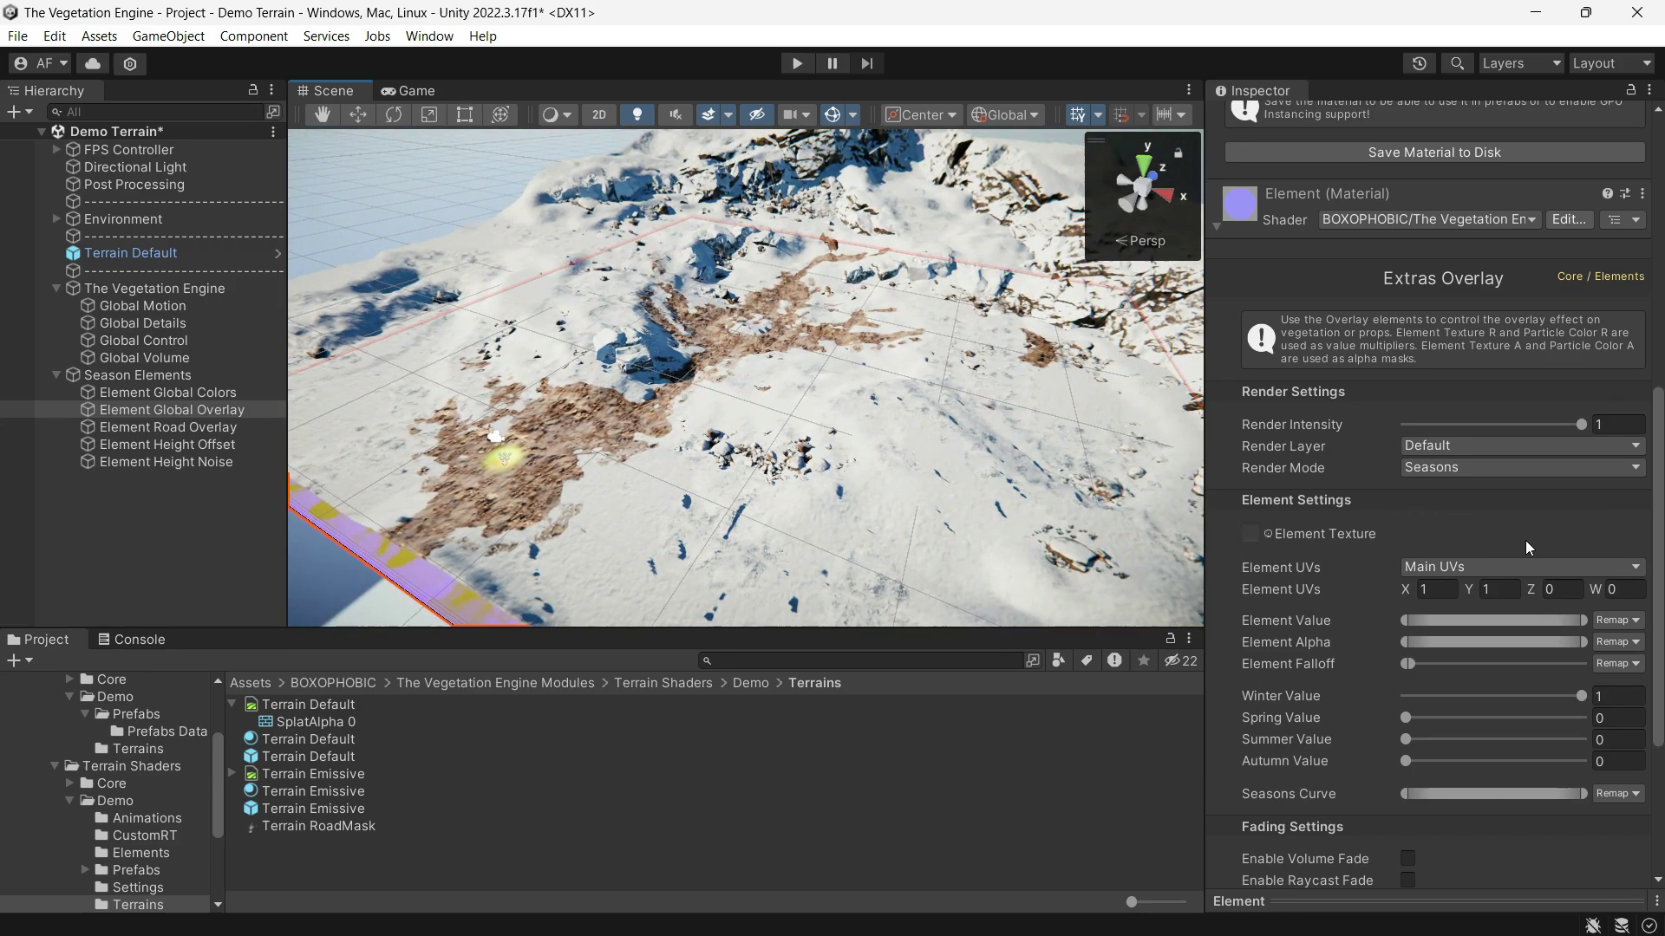
drag(1501, 424, 1406, 424)
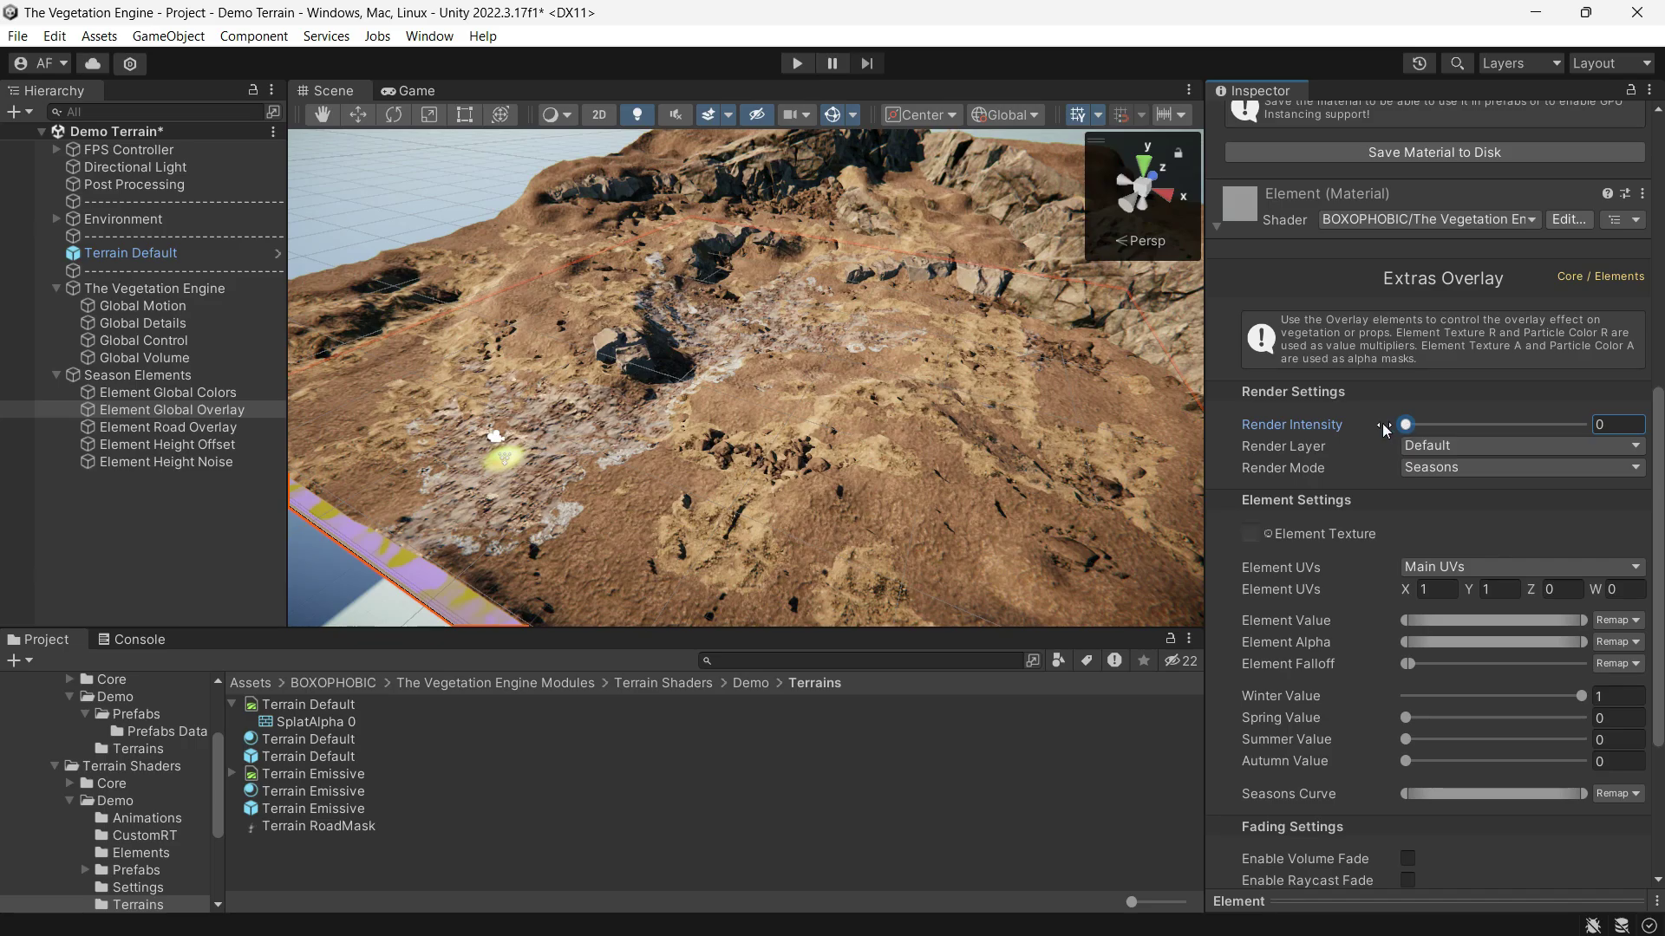
key(ctrl+z)
Keep Terrain RoadMask on Element Road Overlay, lower its Winter Value to about 0.2, then select Element Height Offset.
click(182, 427)
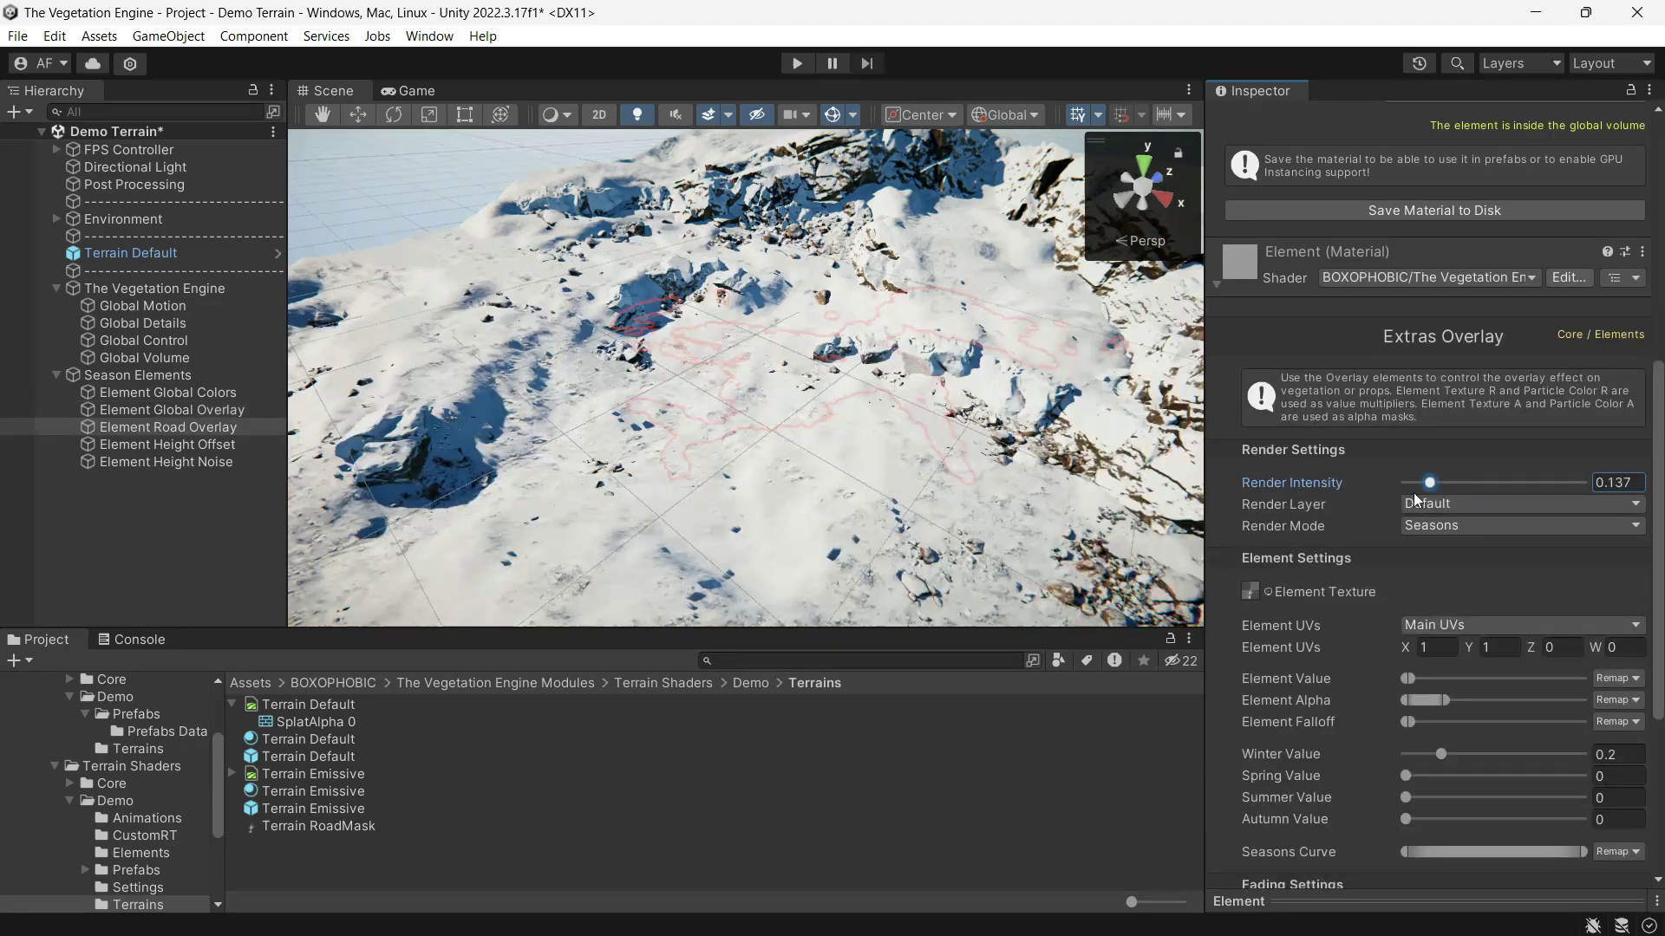
scroll(1335, 520, down, 2)
click(1268, 535)
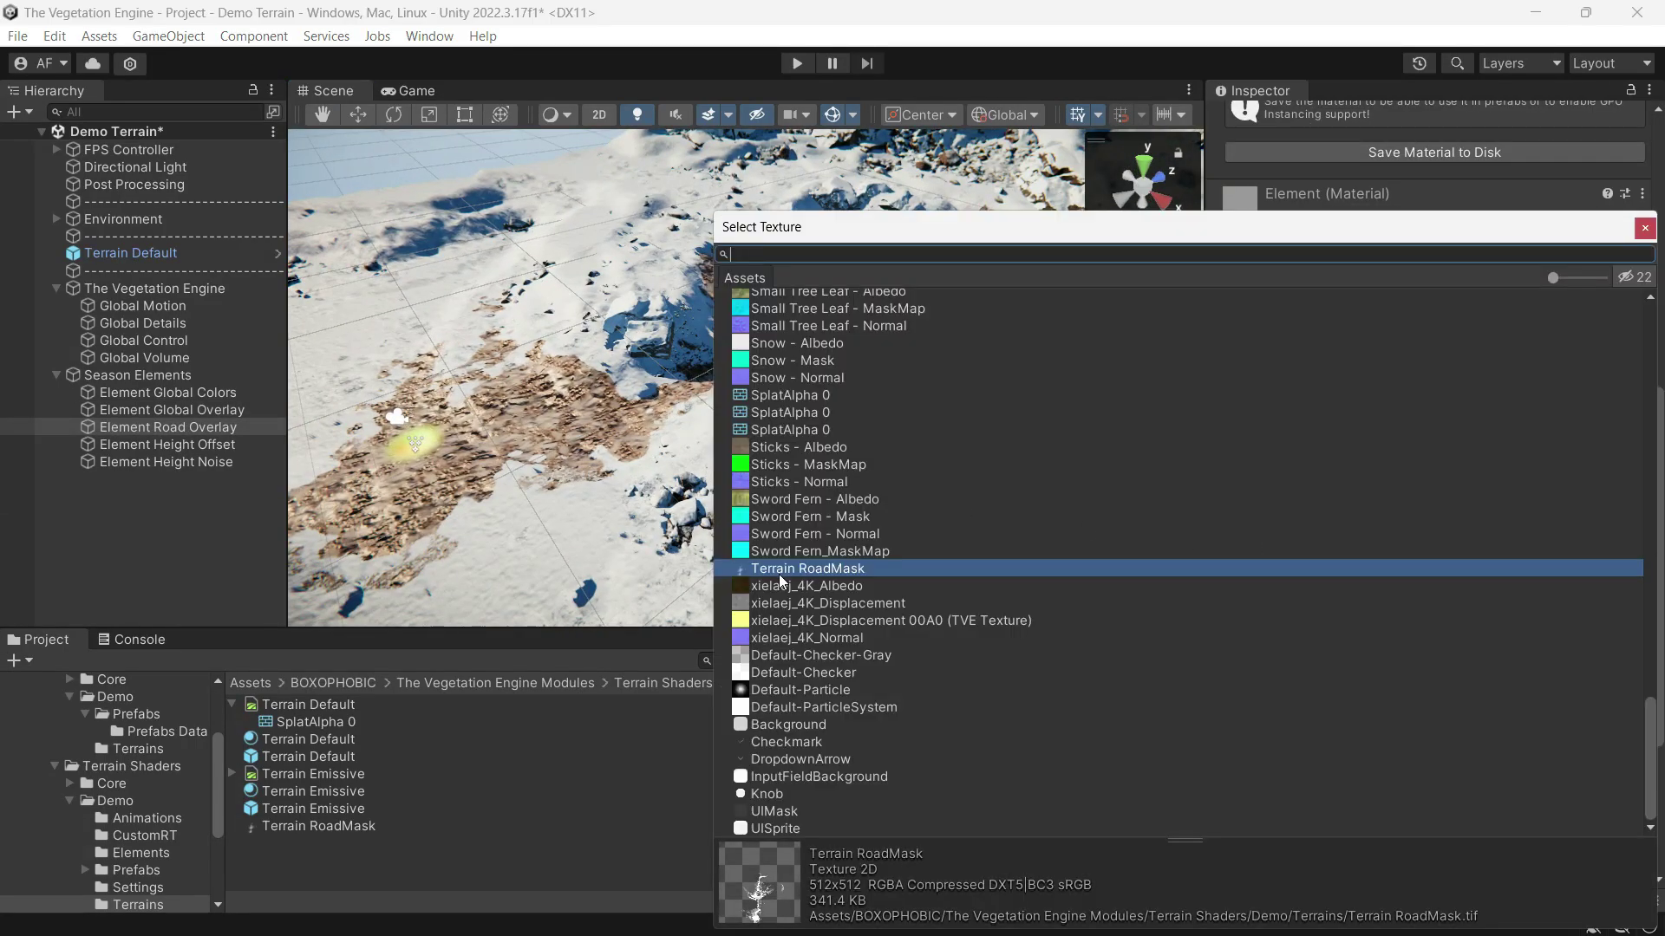
key(Return)
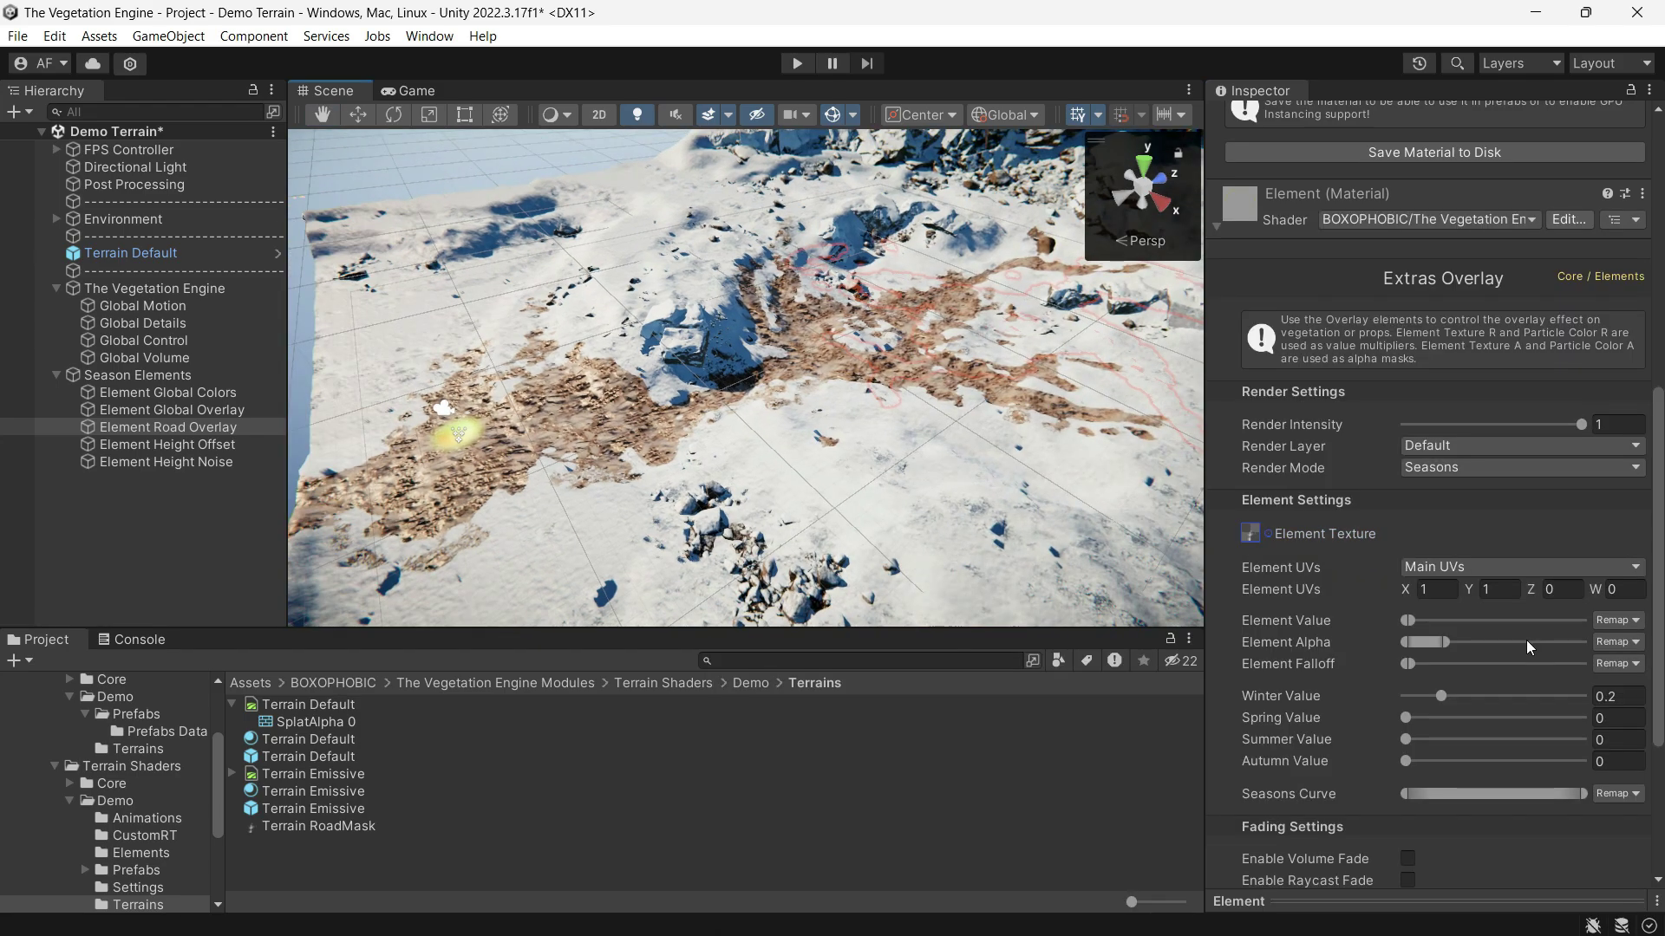
mouse_move(1448, 695)
mouse_down()
mouse_move(1410, 702)
mouse_move(1606, 698)
mouse_move(1439, 696)
mouse_up()
scroll(466, 500, up, 5)
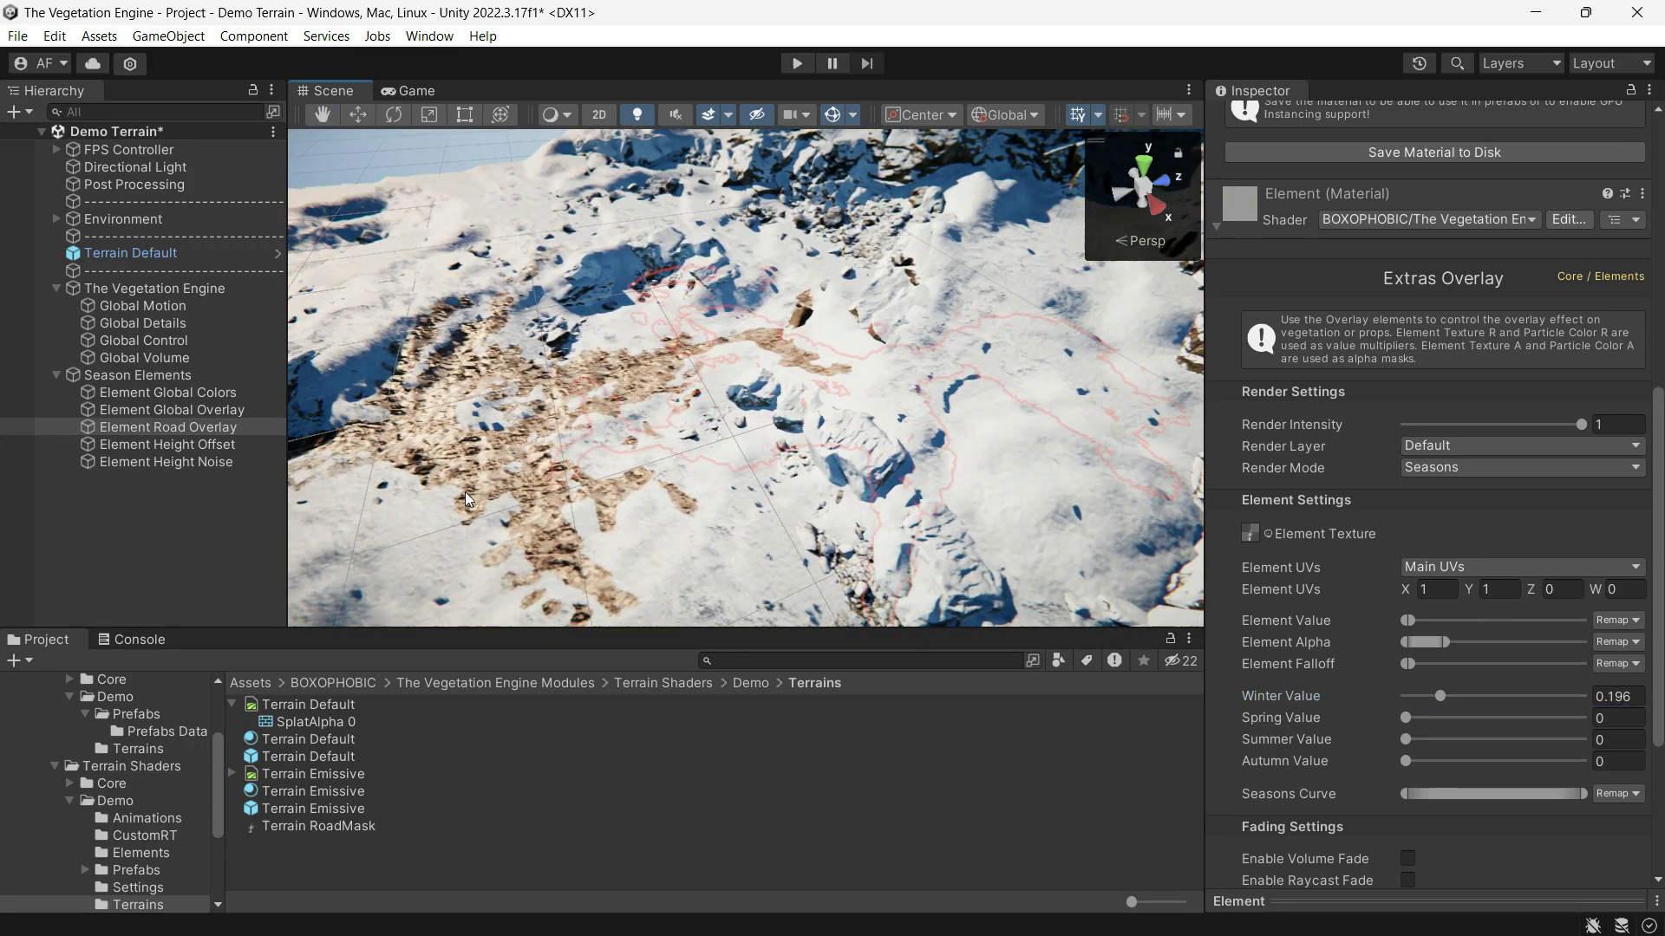
click(466, 500)
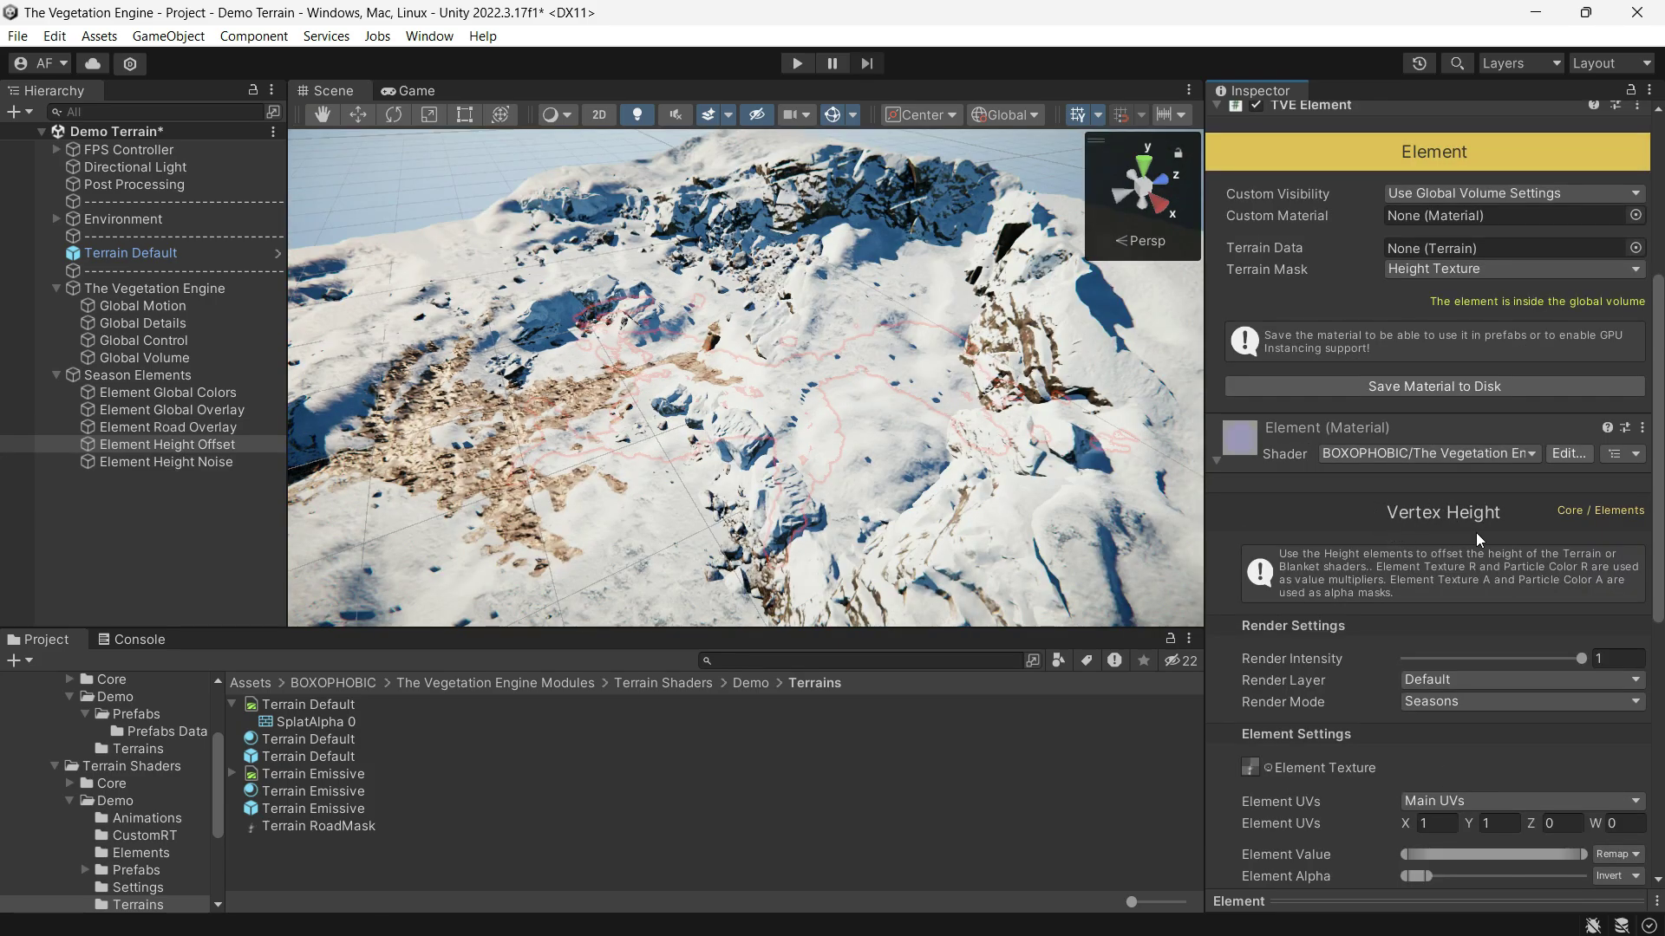
Set Element Height Offset's Height Scale to 0.5.
scroll(1475, 532, down, 5)
drag(1260, 709, 1448, 704)
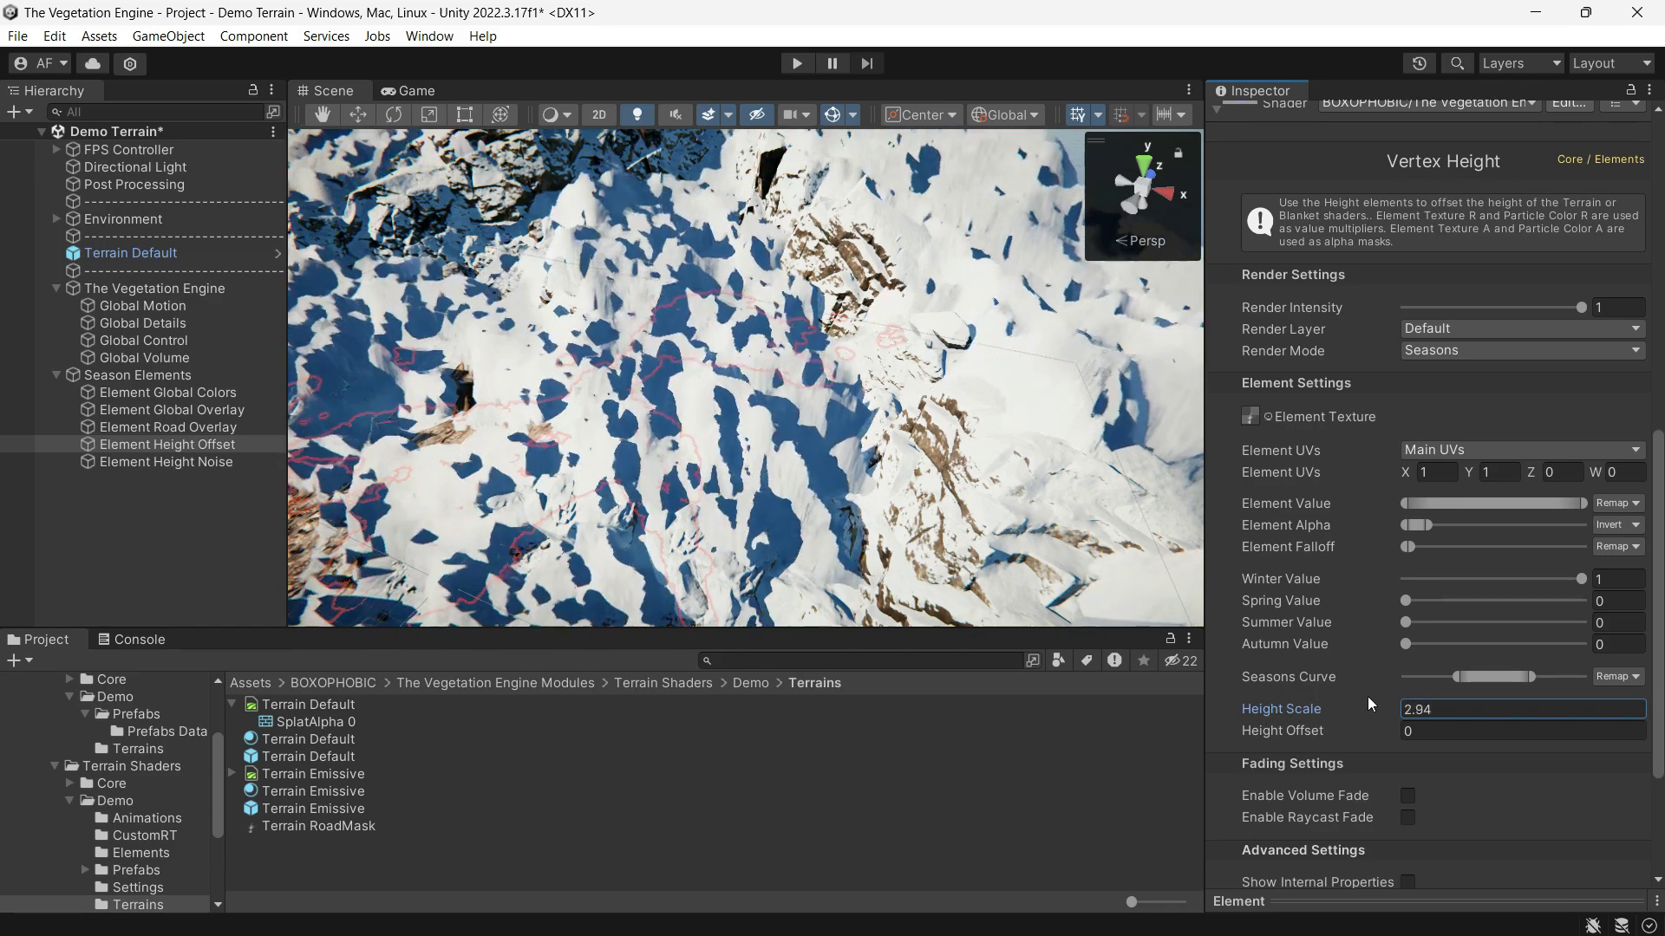
click(1449, 704)
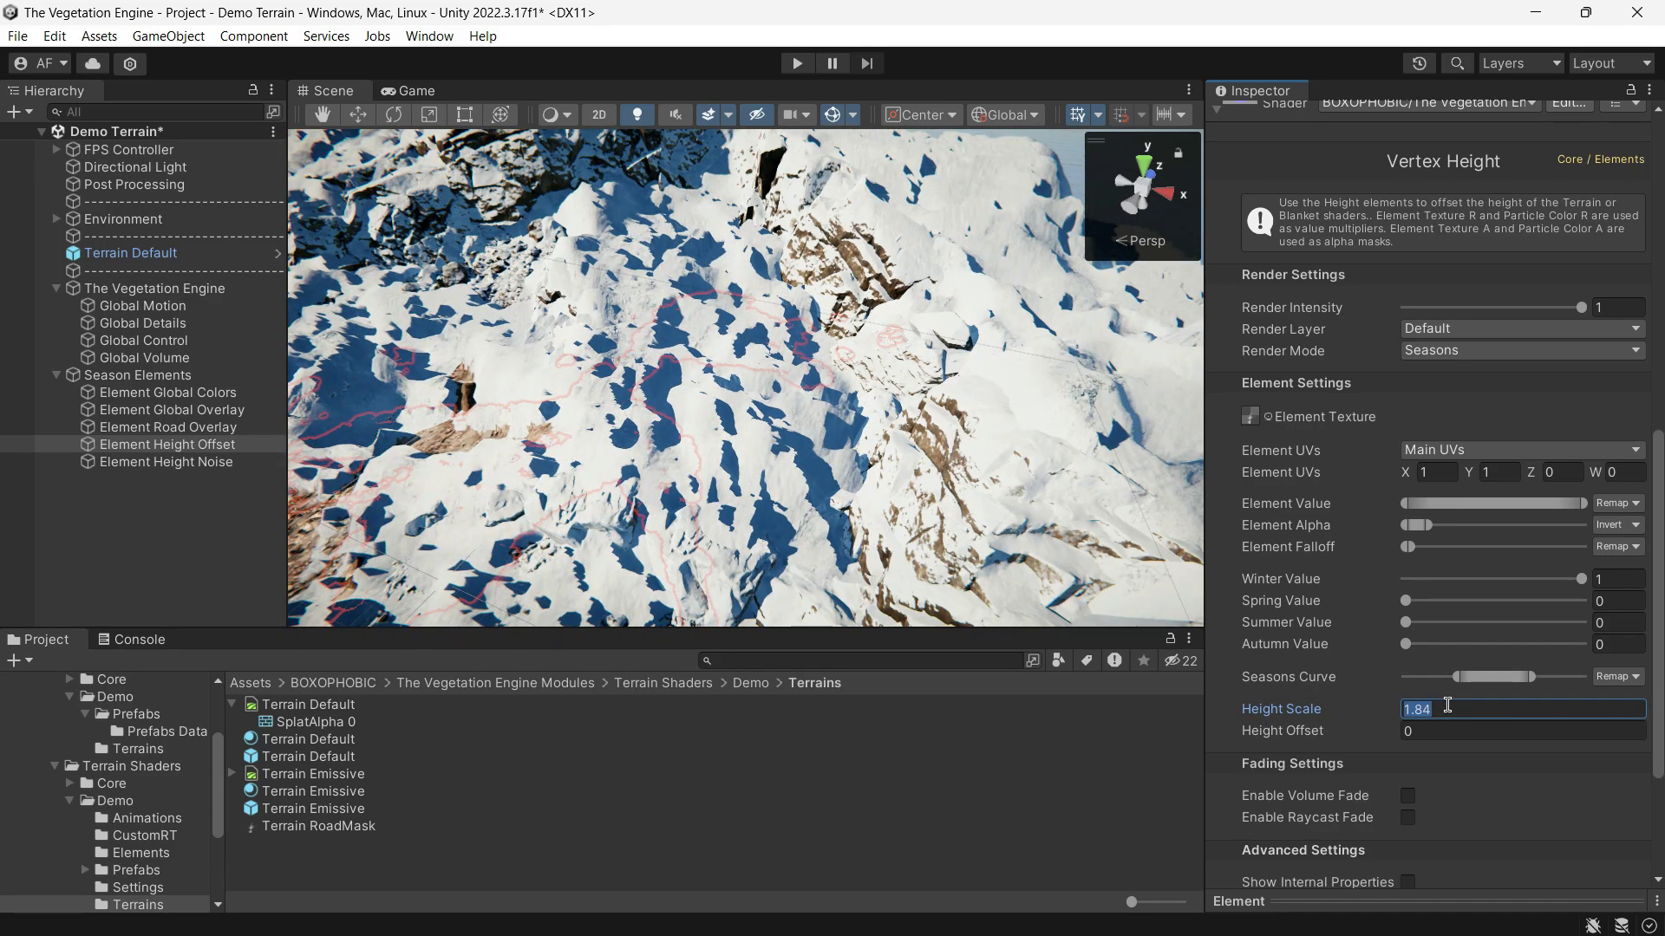
text(0.5)
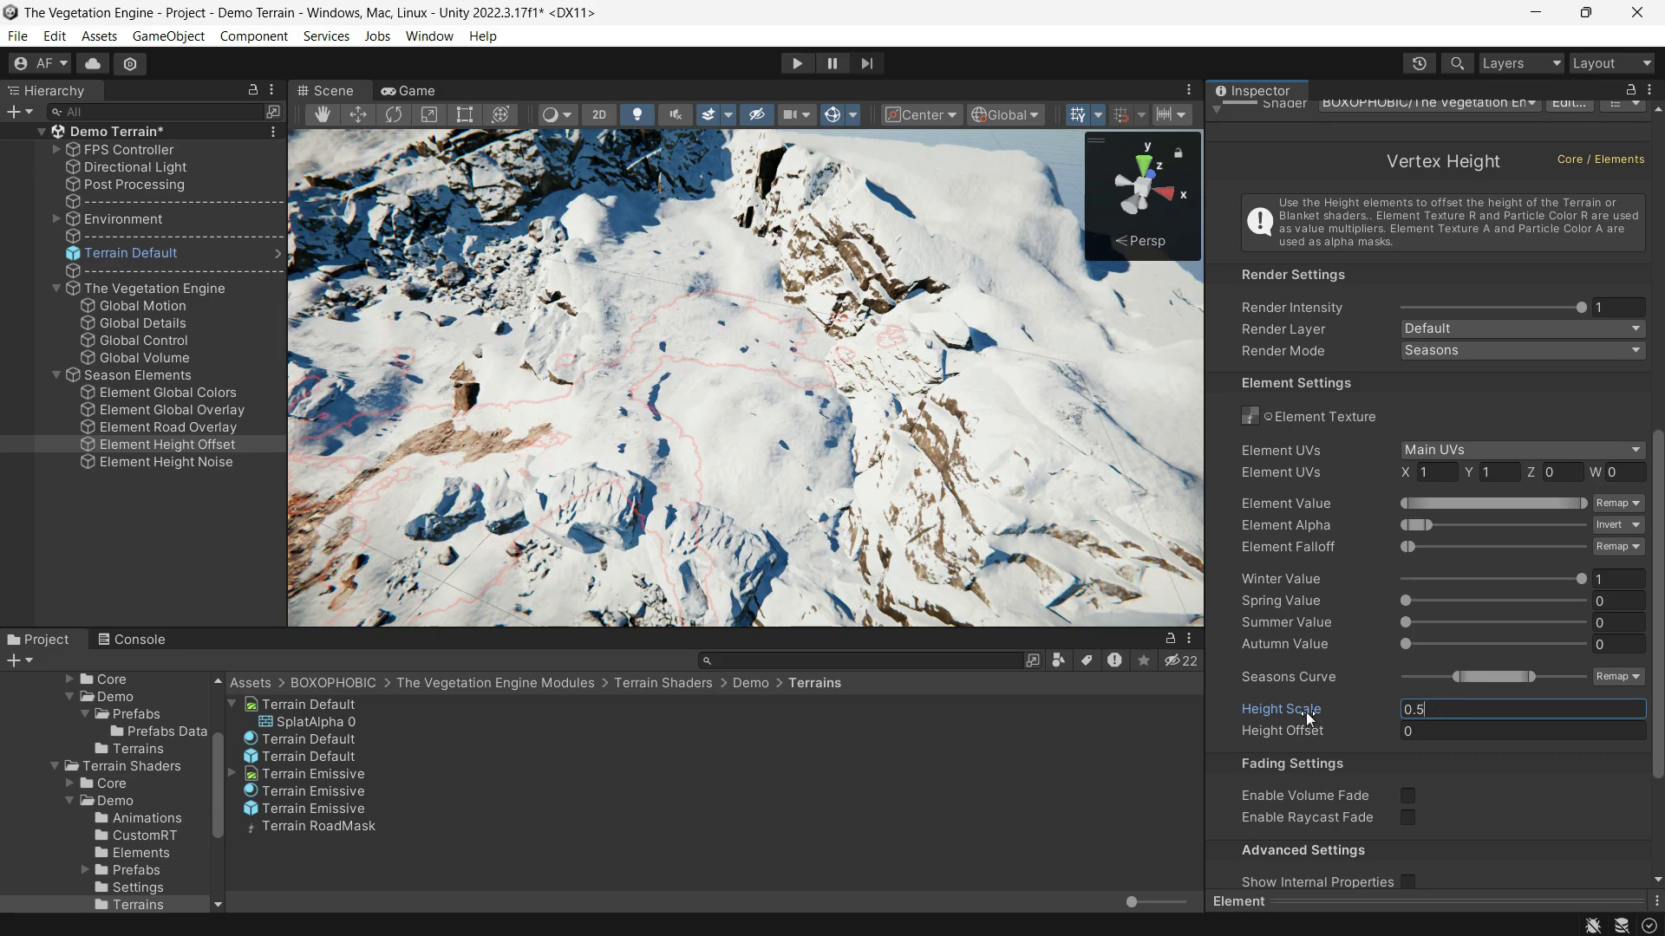
key(Return)
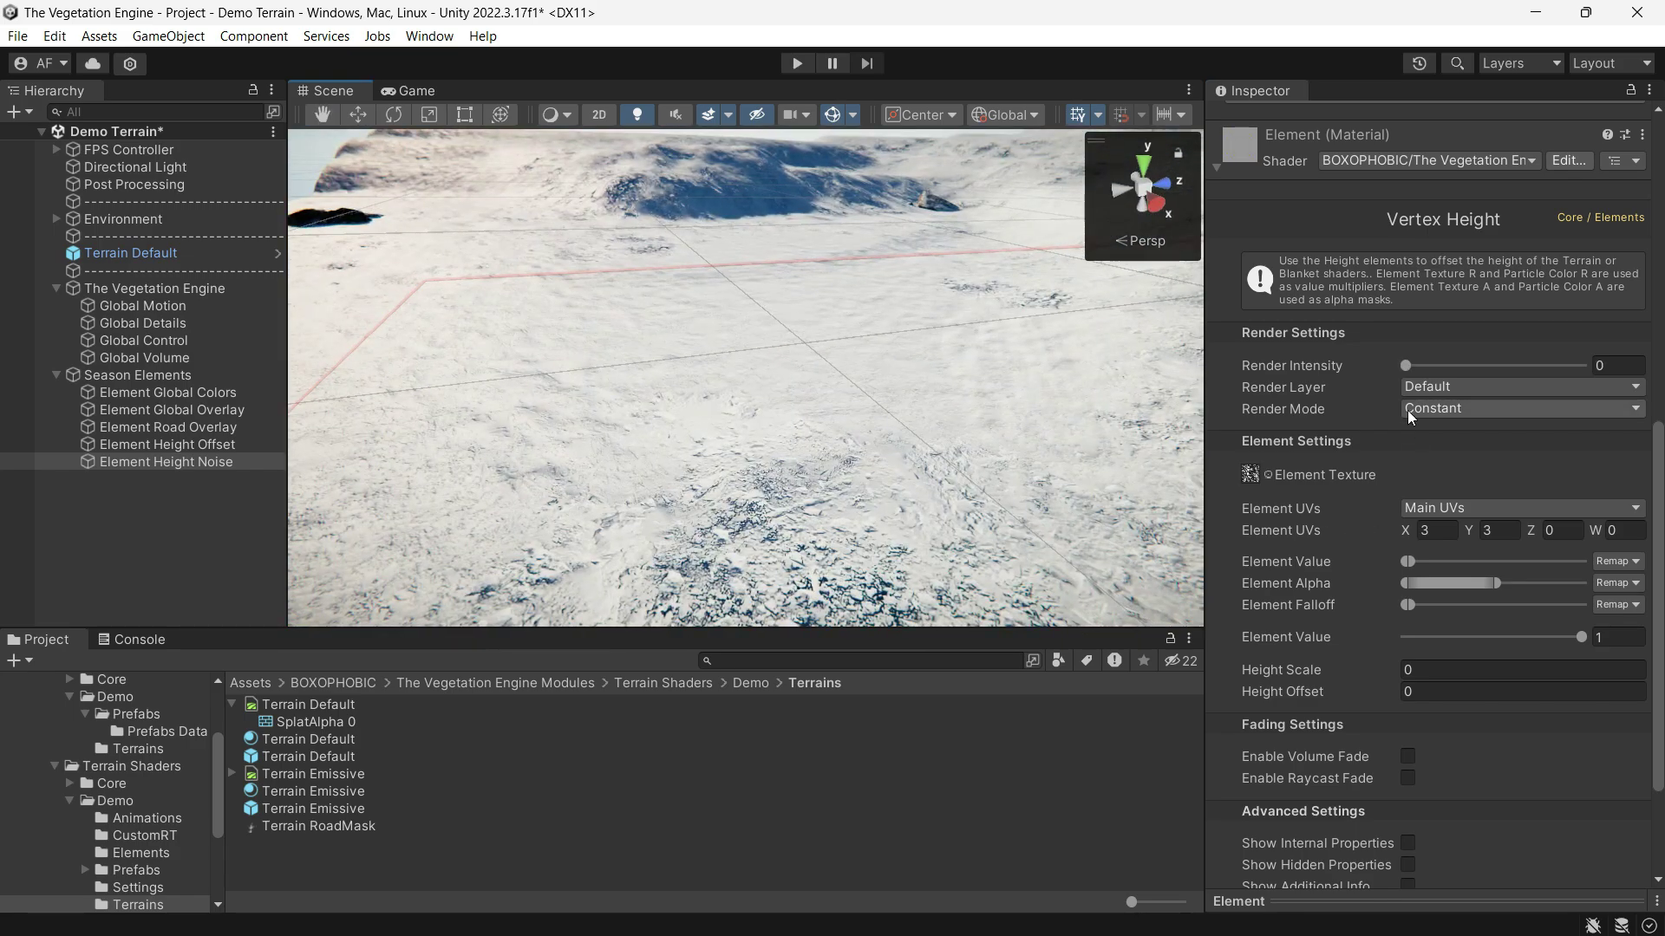
Raise Element Height Noise's Render Intensity from 0 to 1.
drag(1407, 365, 1582, 366)
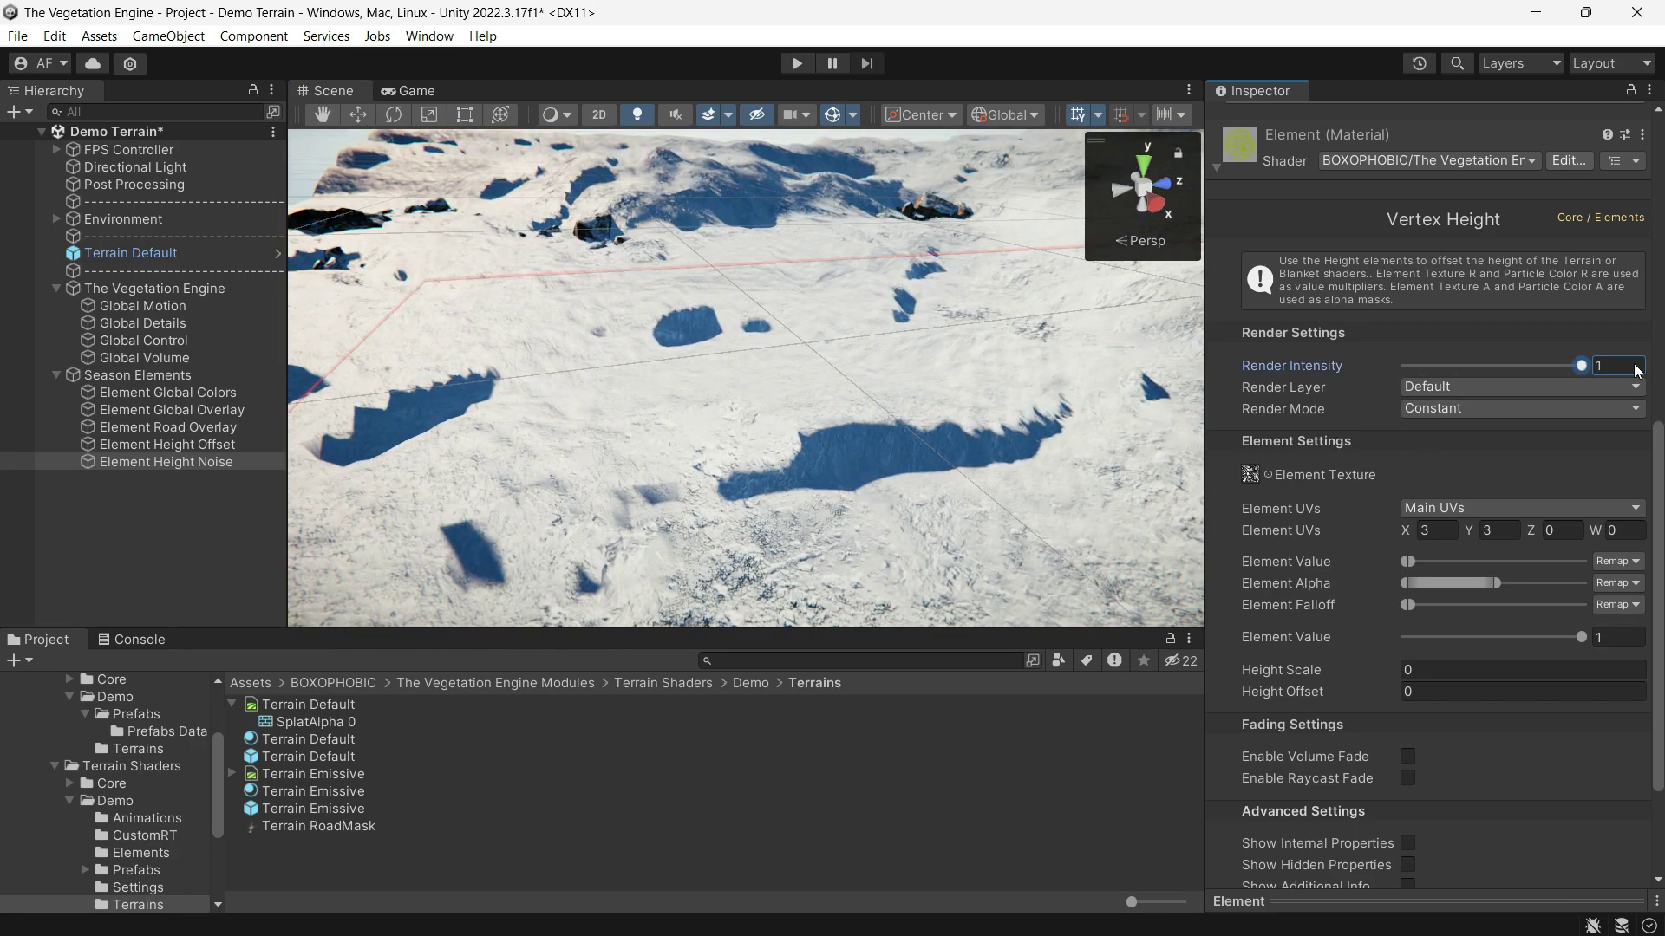
alt+drag(951, 454, 1023, 442)
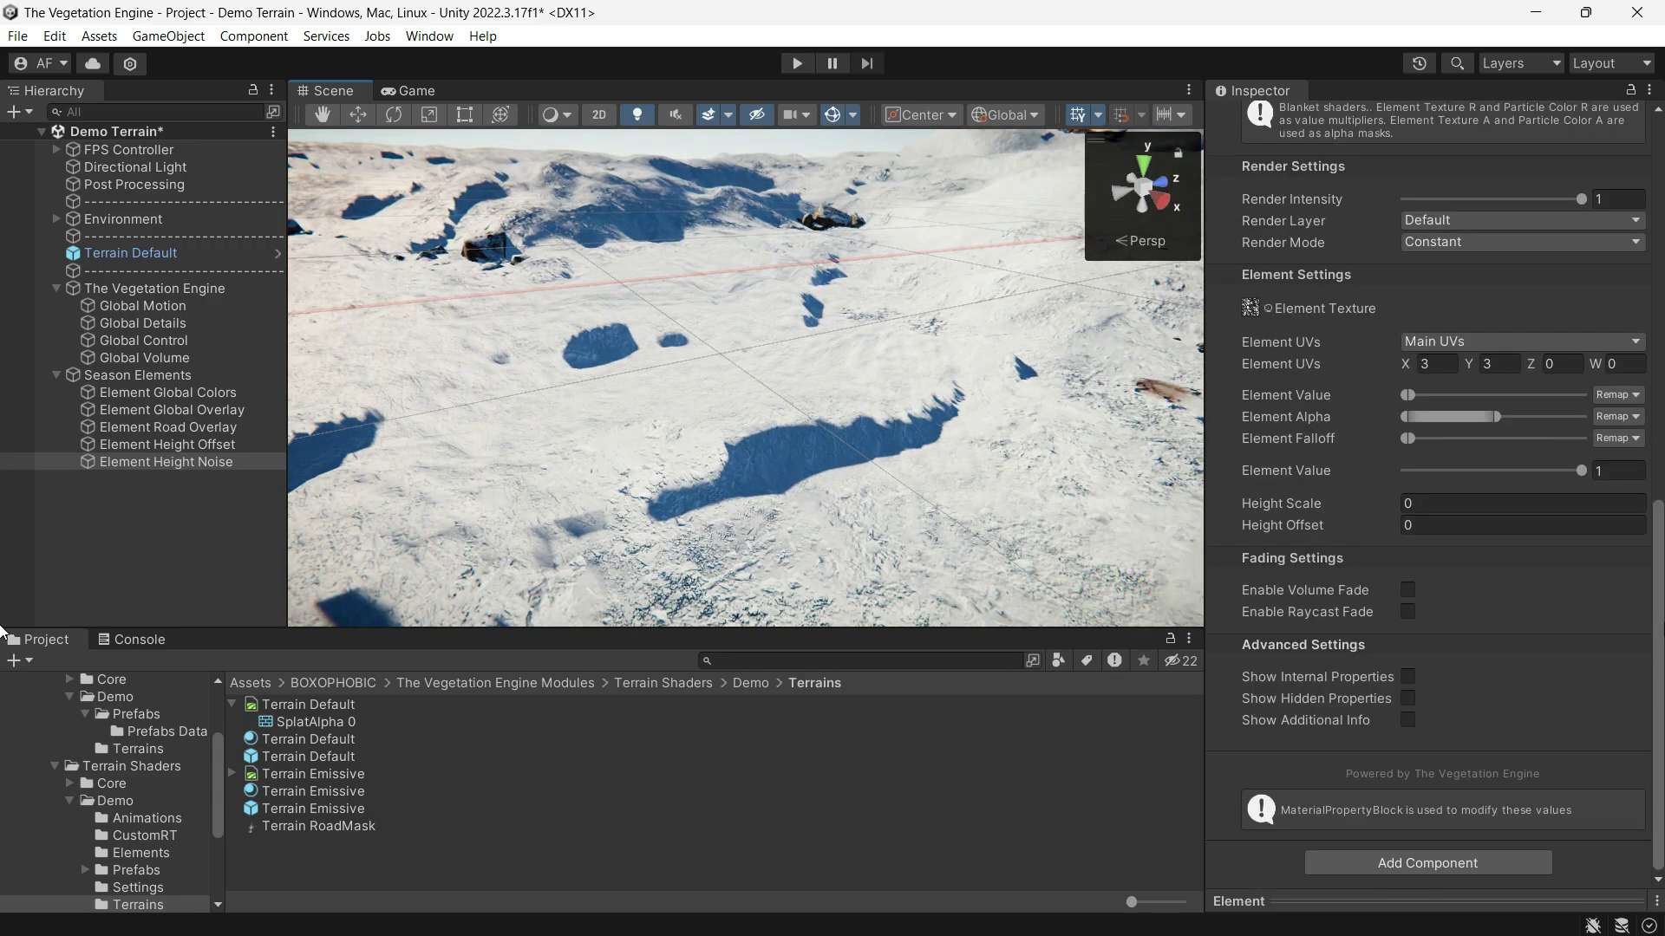
scroll(1594, 607, up, 1)
drag(1308, 565, 1324, 564)
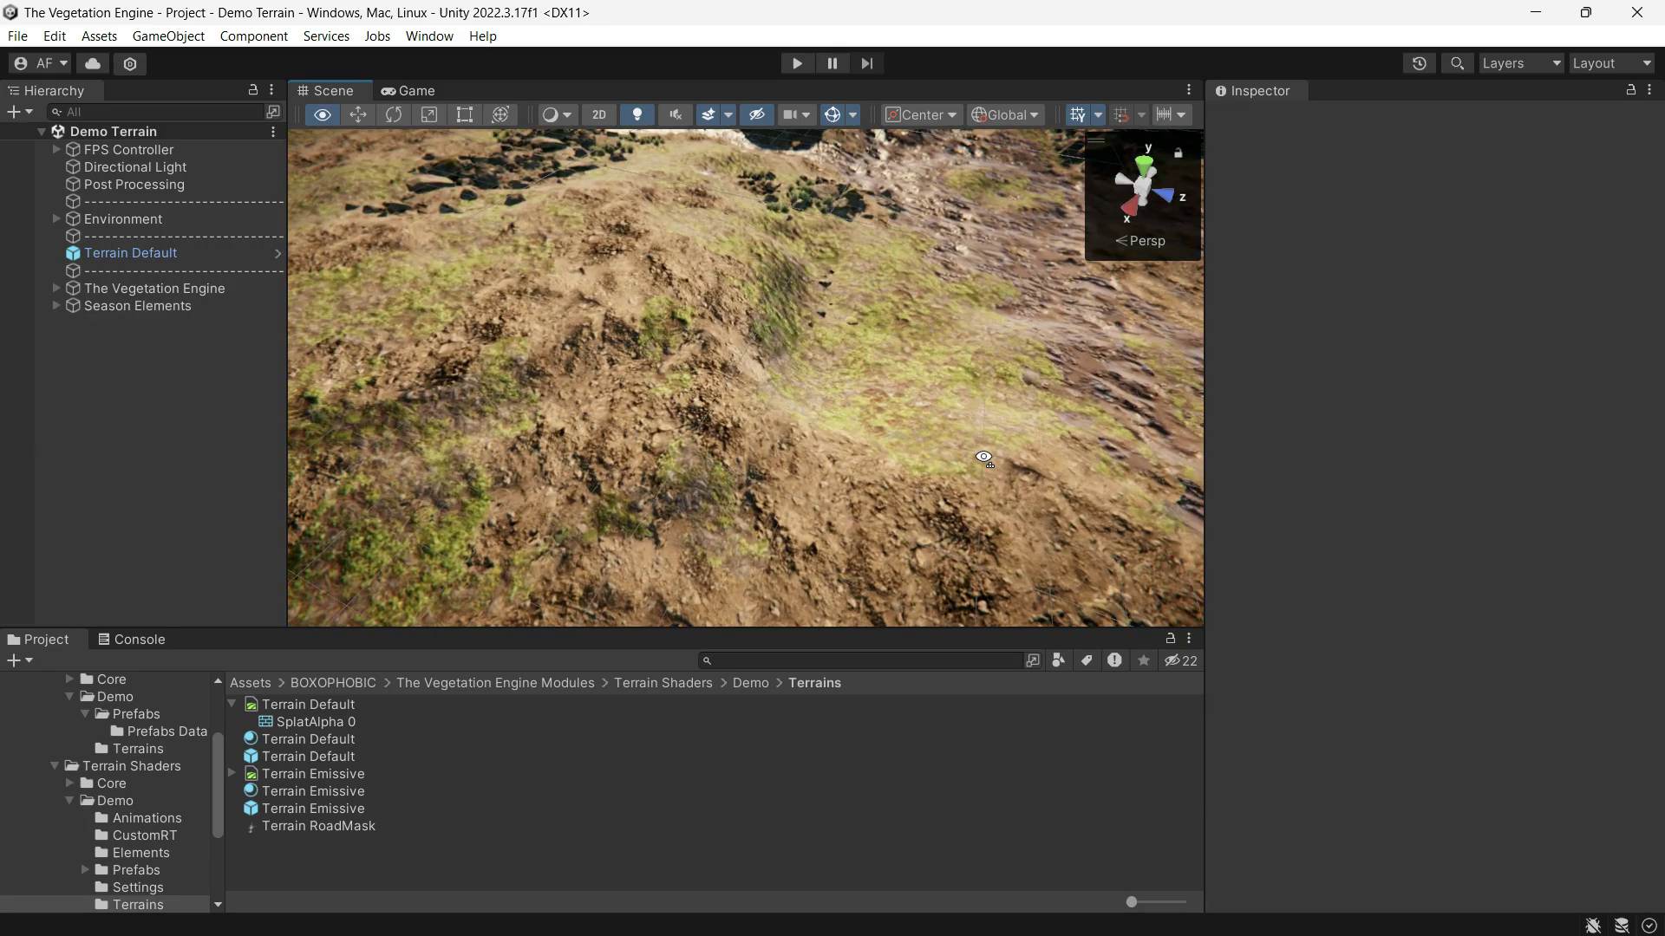
Create a new Element via the Hierarchy's BOXOPHOBIC > The Vegetation Engine menu.
alt+drag(984, 458, 997, 460)
right_click(160, 357)
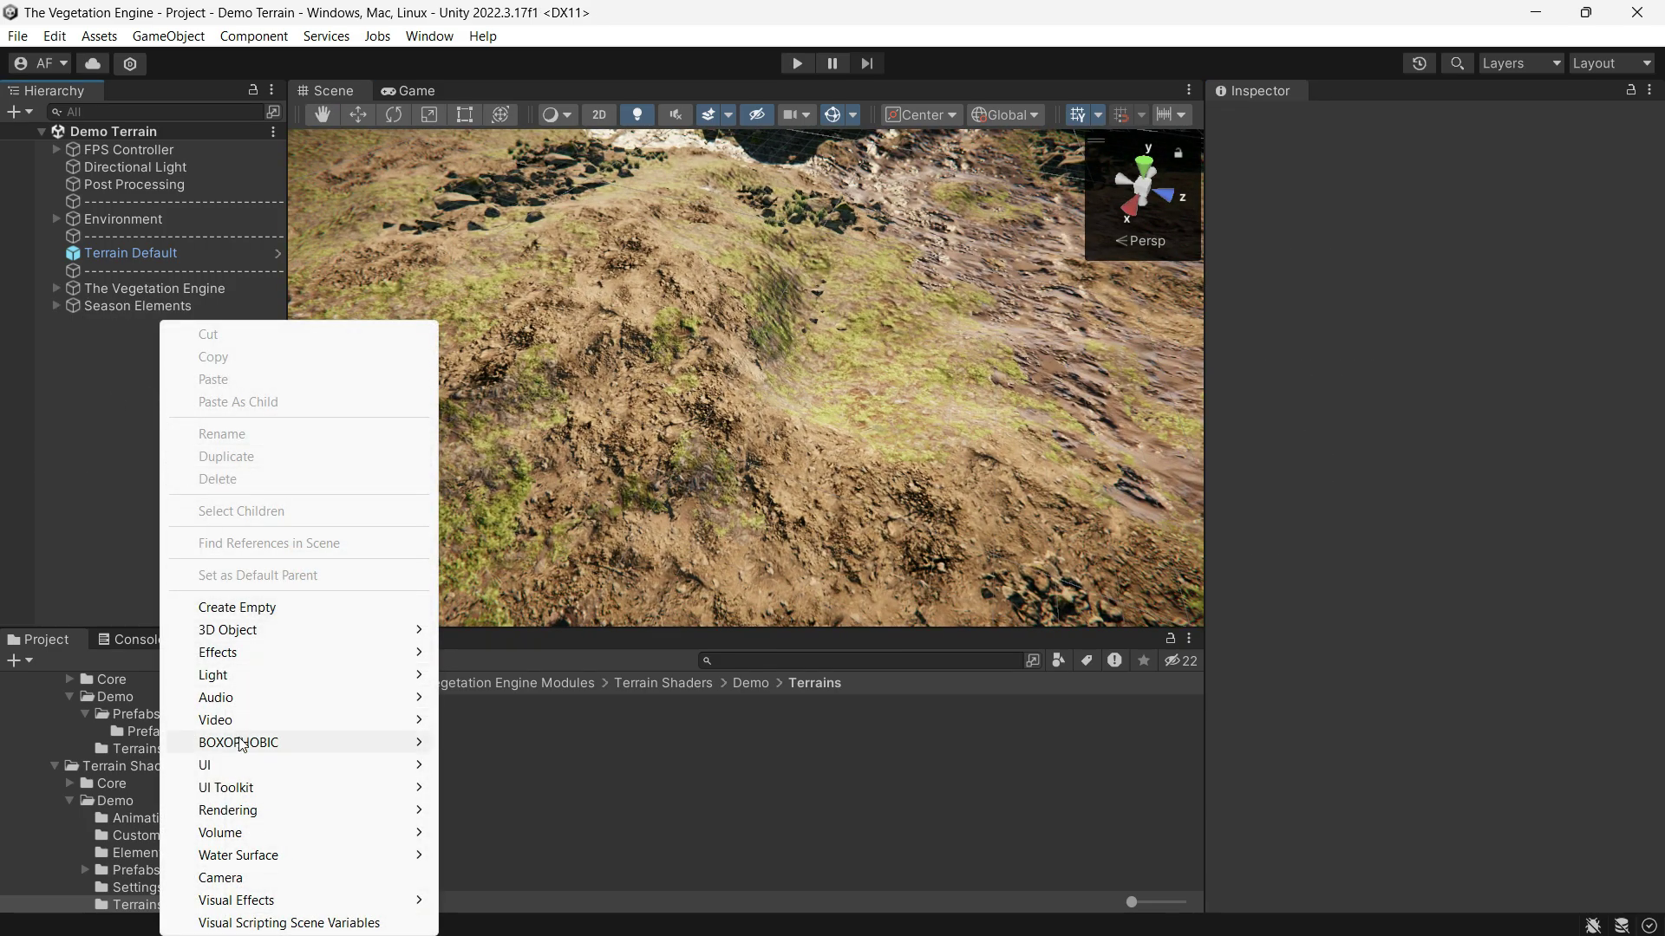
mouse_move(242, 745)
mouse_move(537, 743)
click(707, 764)
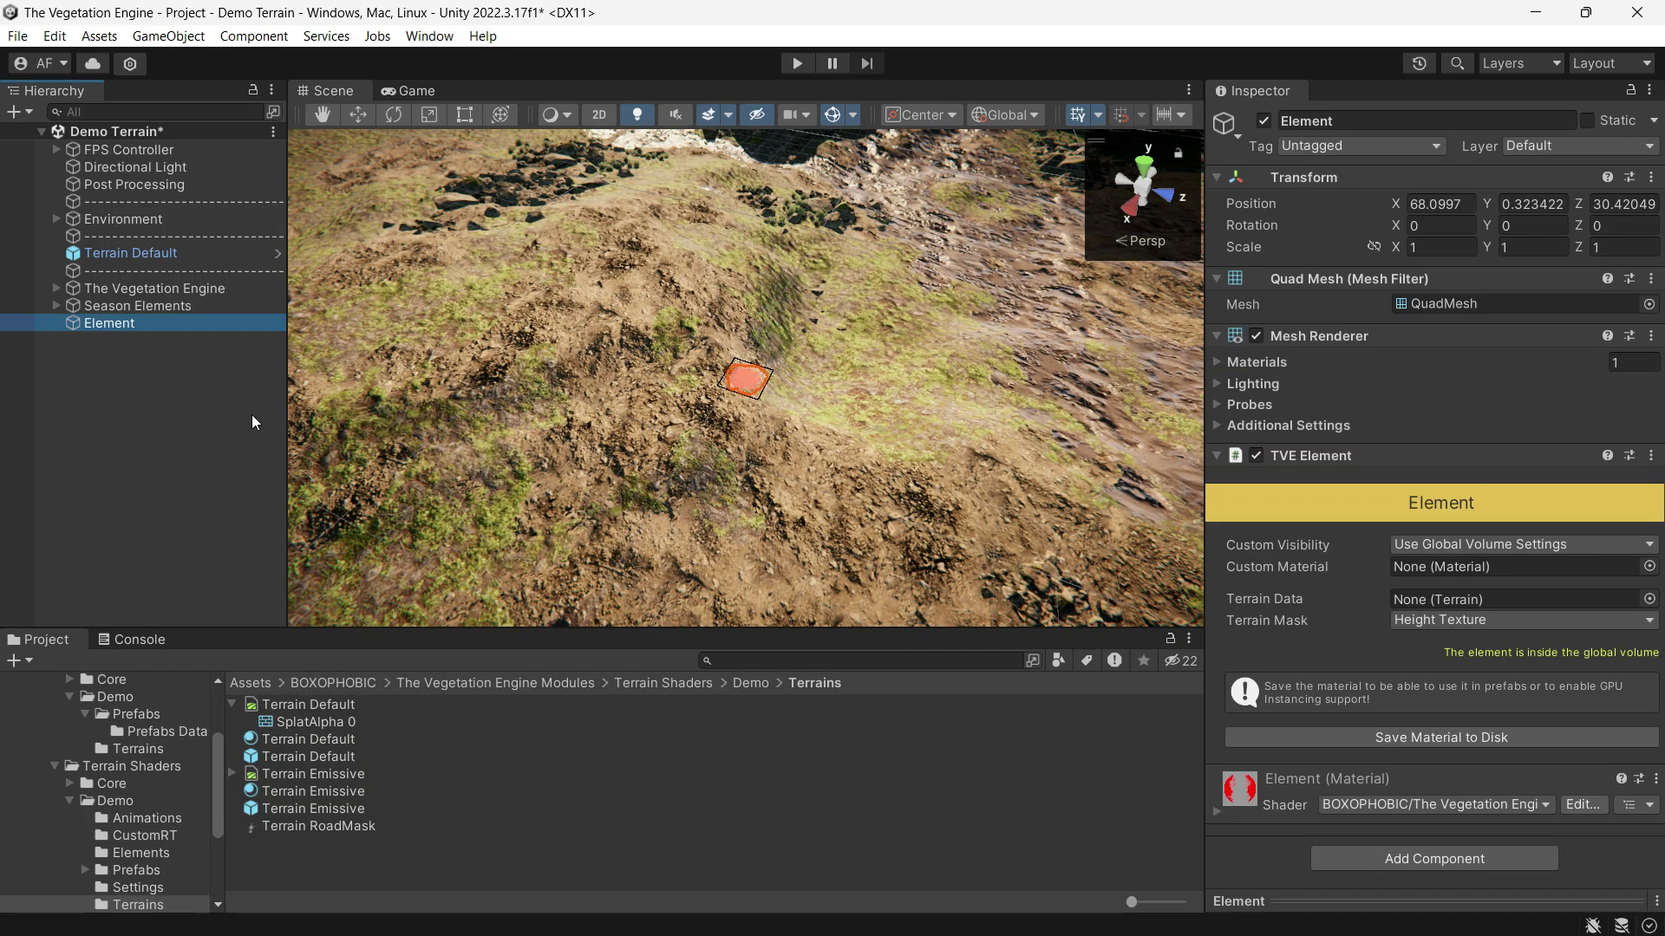
Switch the element's material shader from Colors Tint to Elements > Vertex Height.
click(1236, 804)
scroll(1497, 690, down, 5)
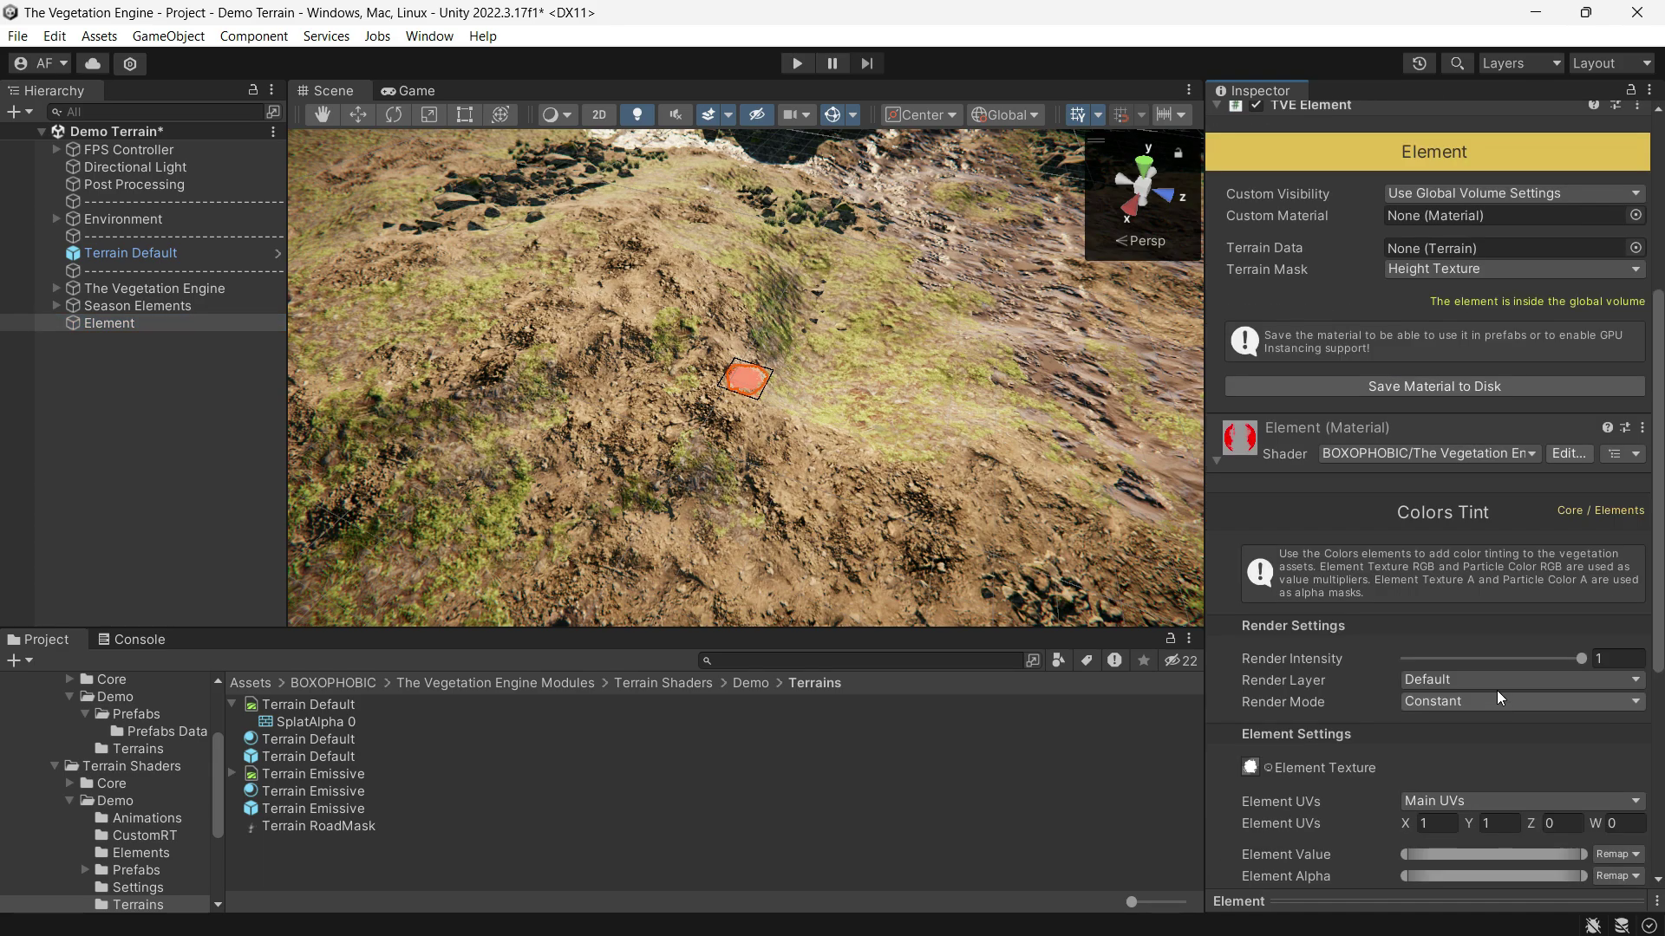
click(1438, 457)
click(1407, 525)
click(1401, 529)
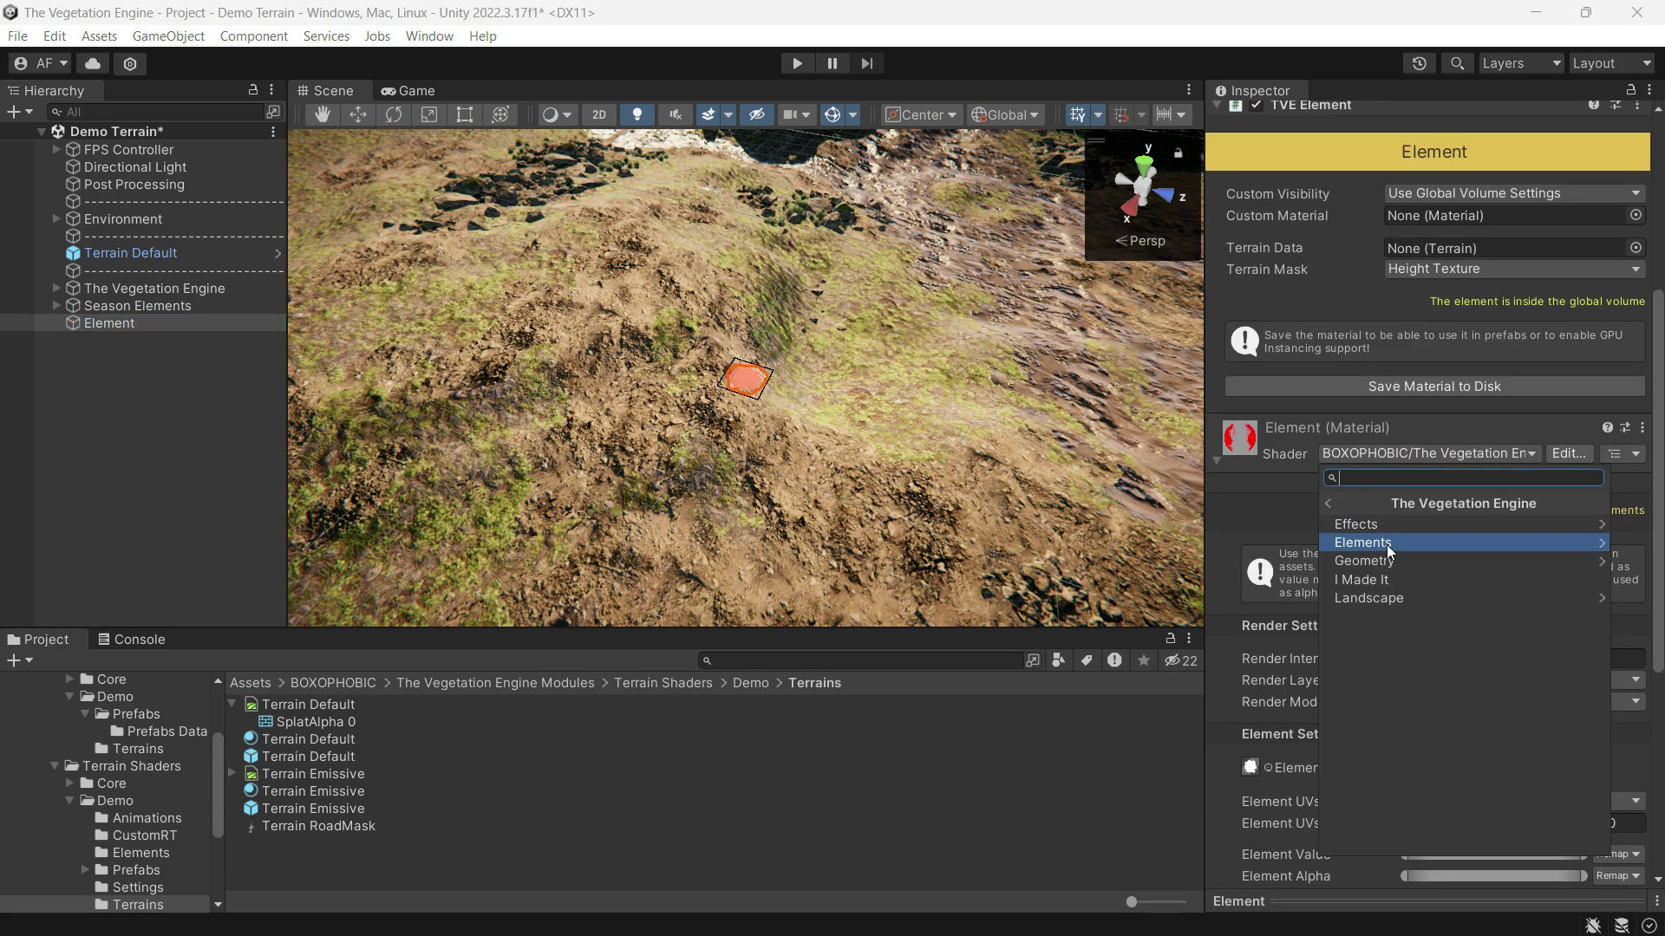
click(1385, 548)
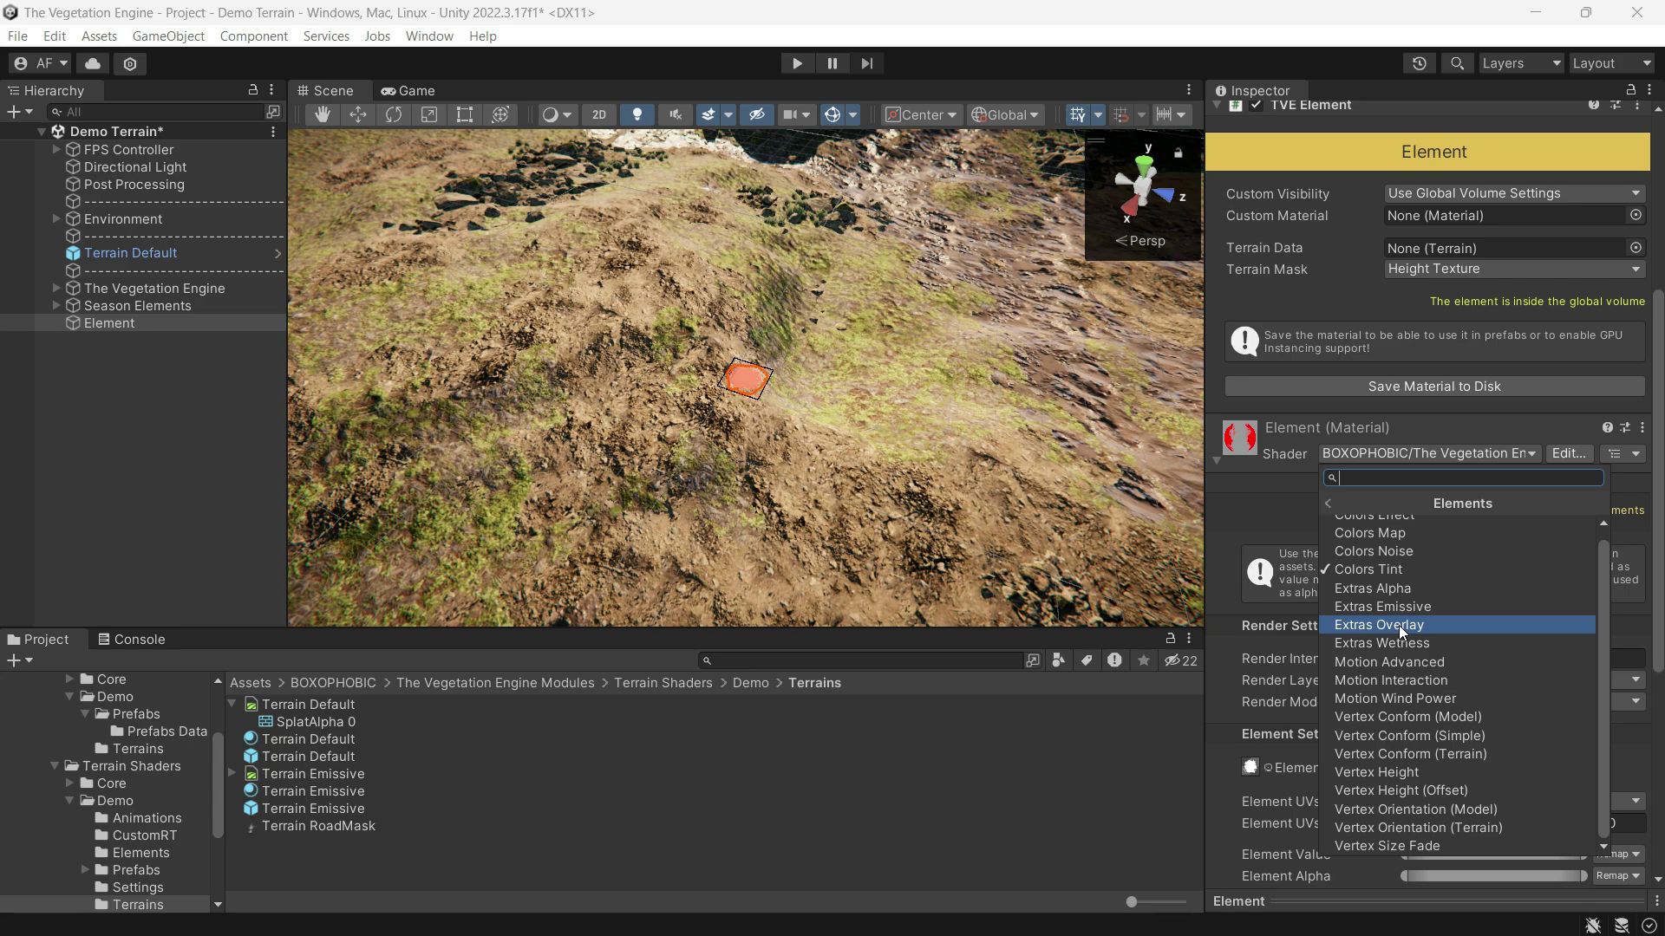
click(1398, 773)
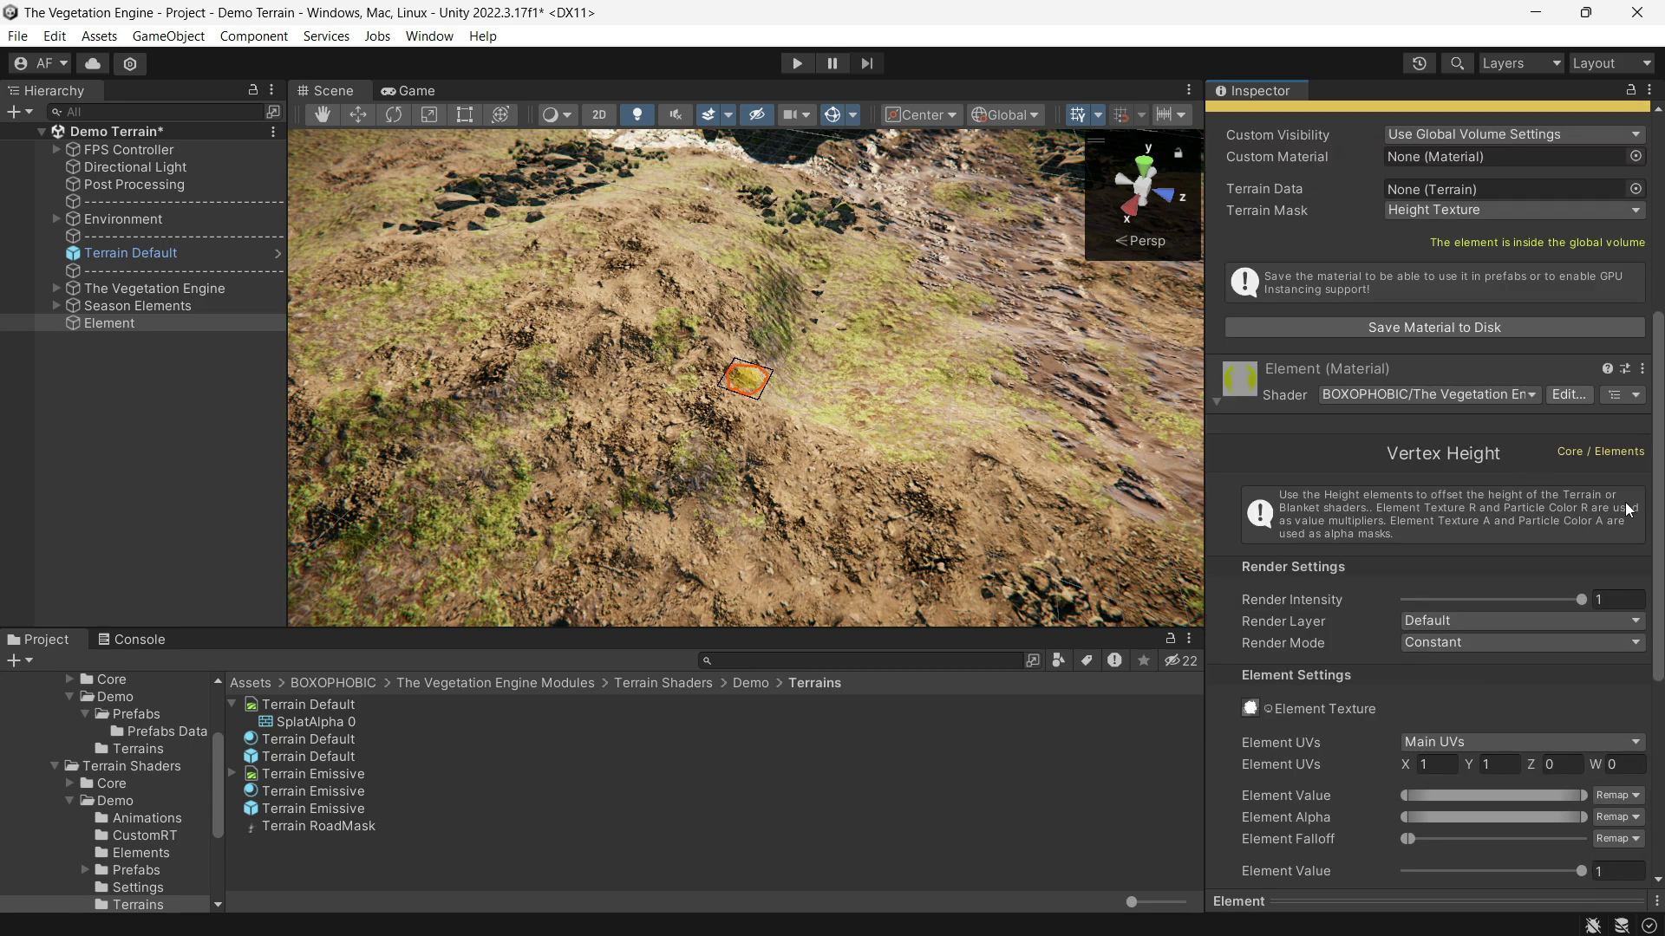
scroll(1465, 347, up, 5)
scroll(1431, 214, up, 3)
Scale the new height element to 20 on X and Z.
click(1407, 188)
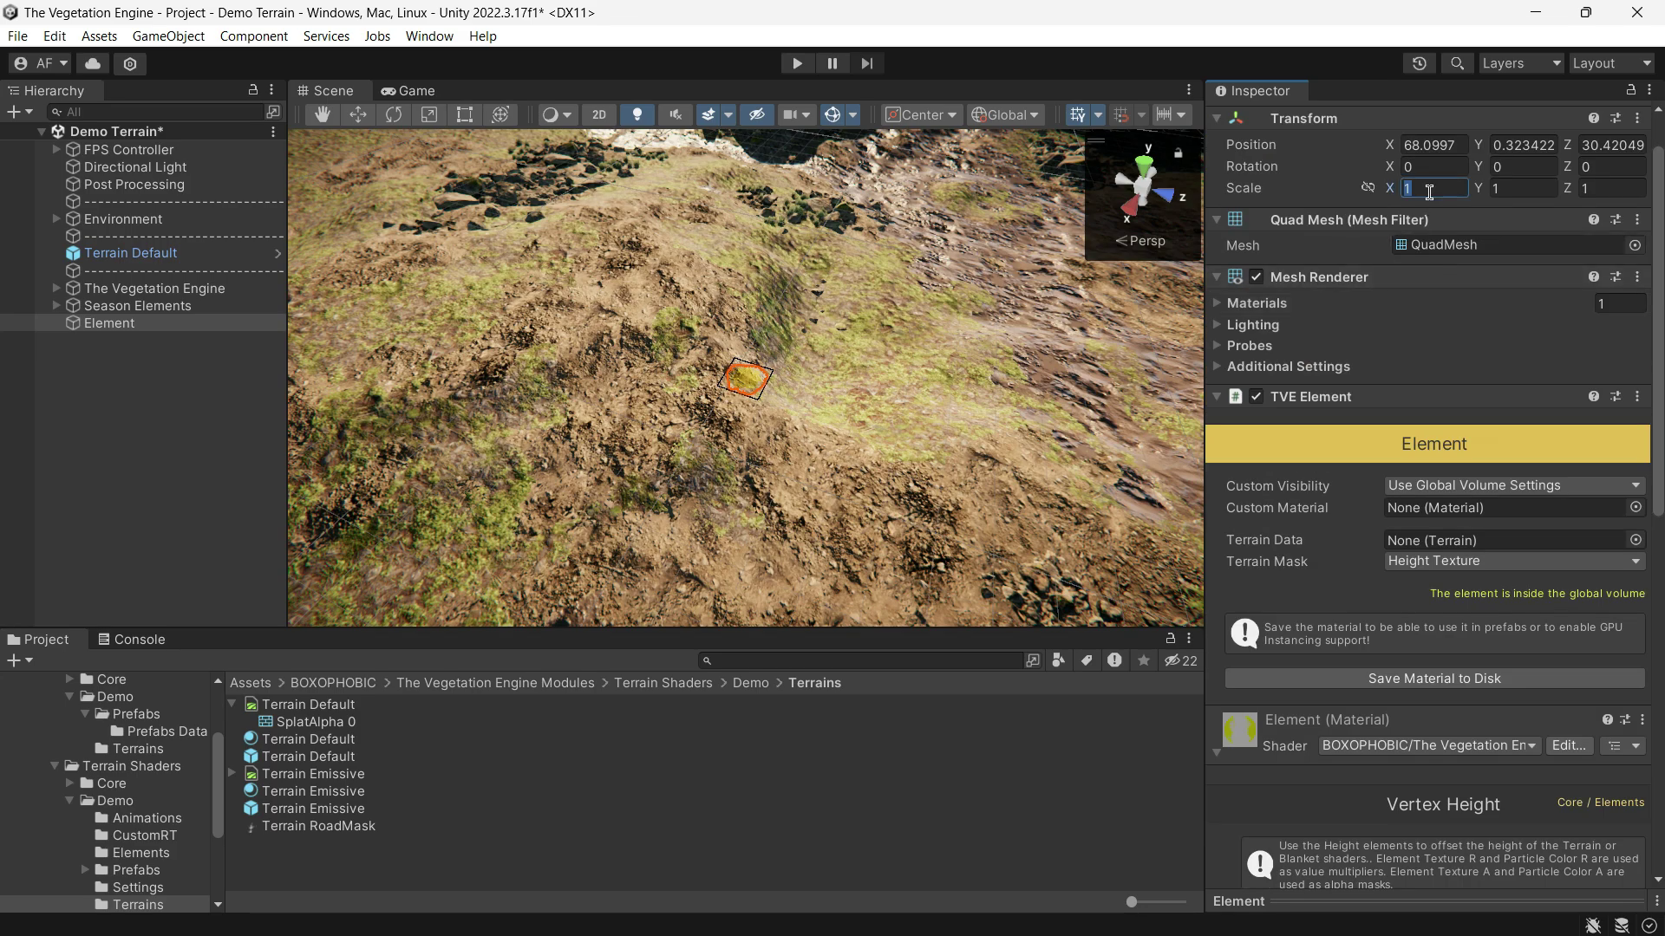
text(20)
click(1632, 189)
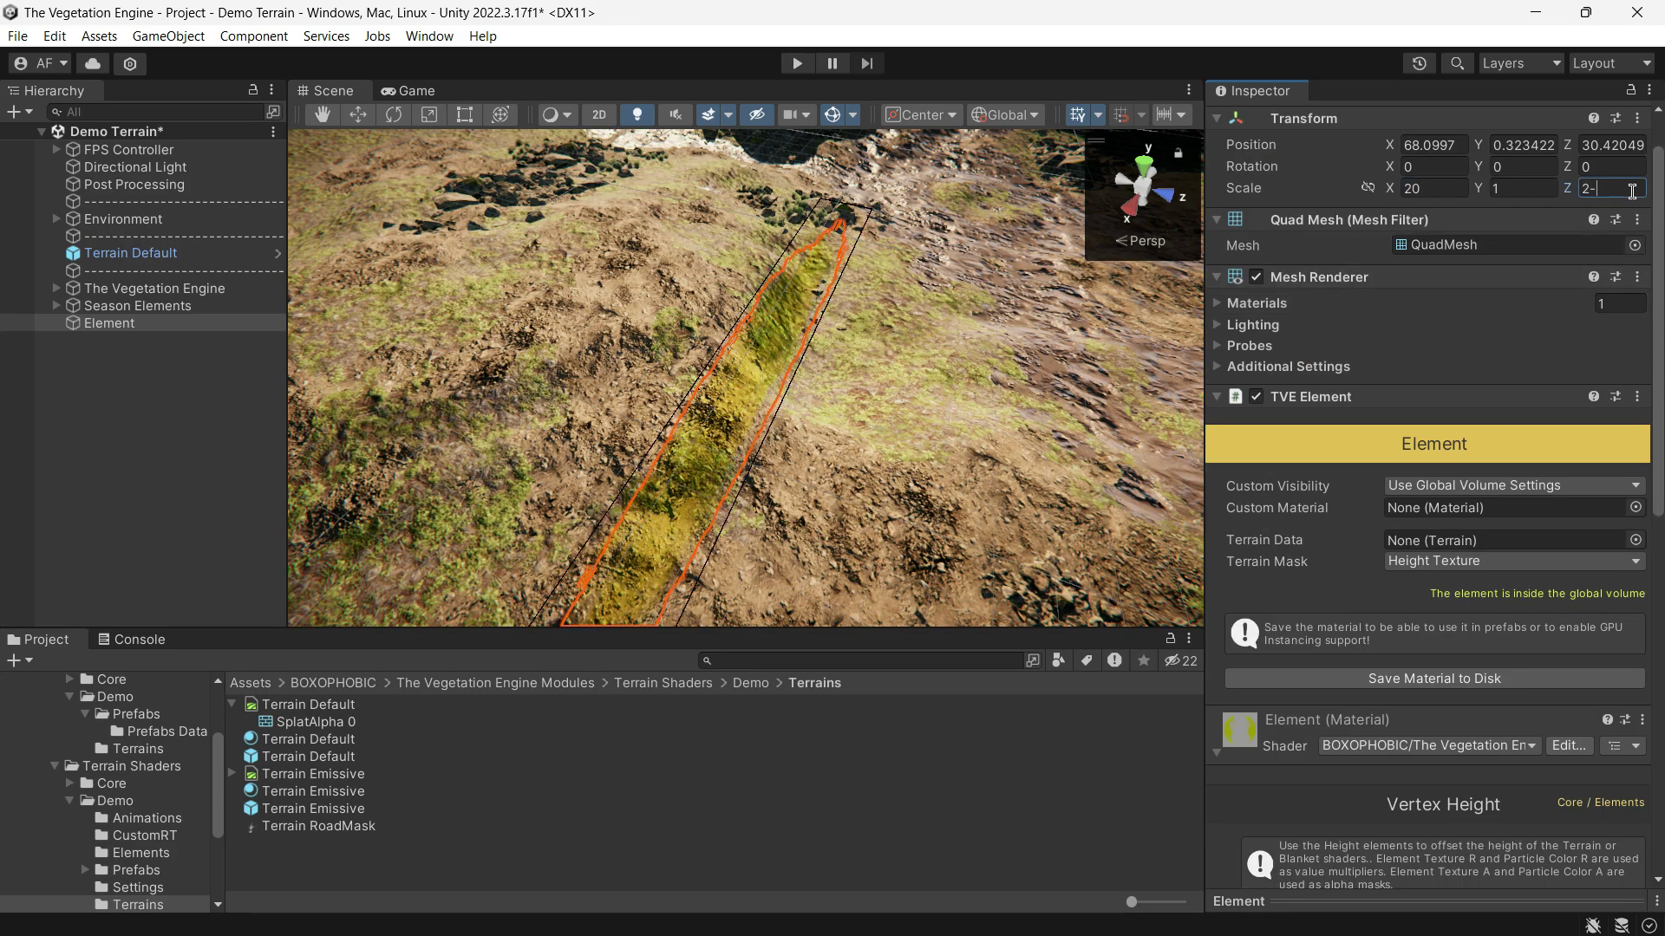
text(20f)
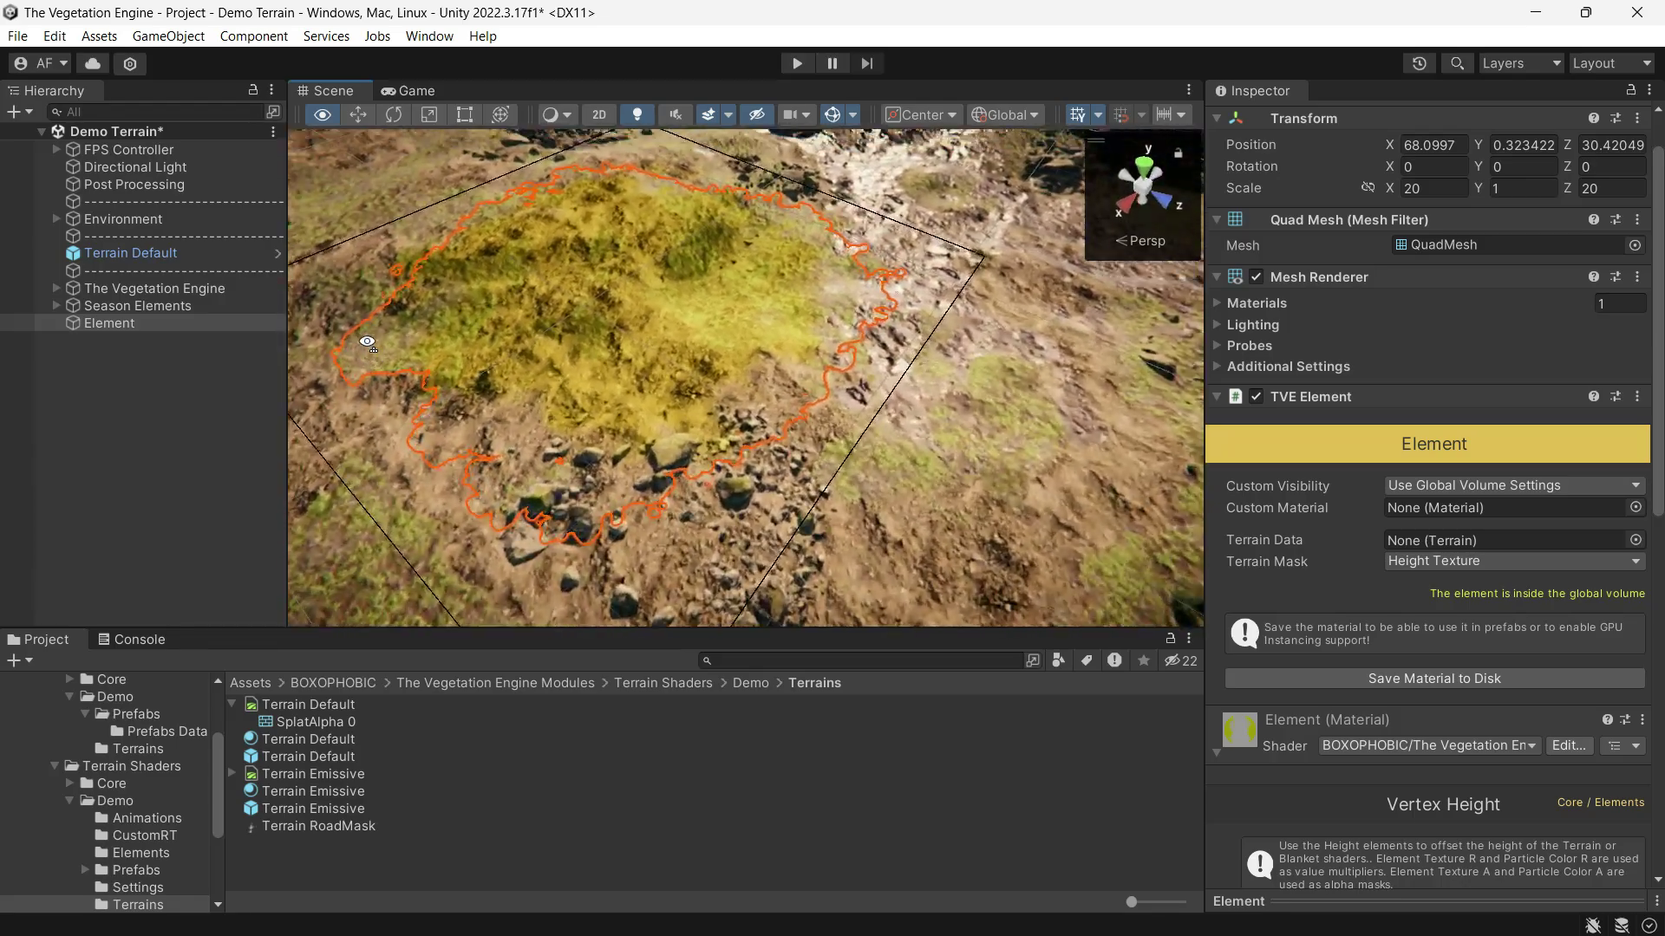
Set the element's Height Scale to 0.31 and Element Falloff to about halfway.
right_drag(813, 414, 0, 545)
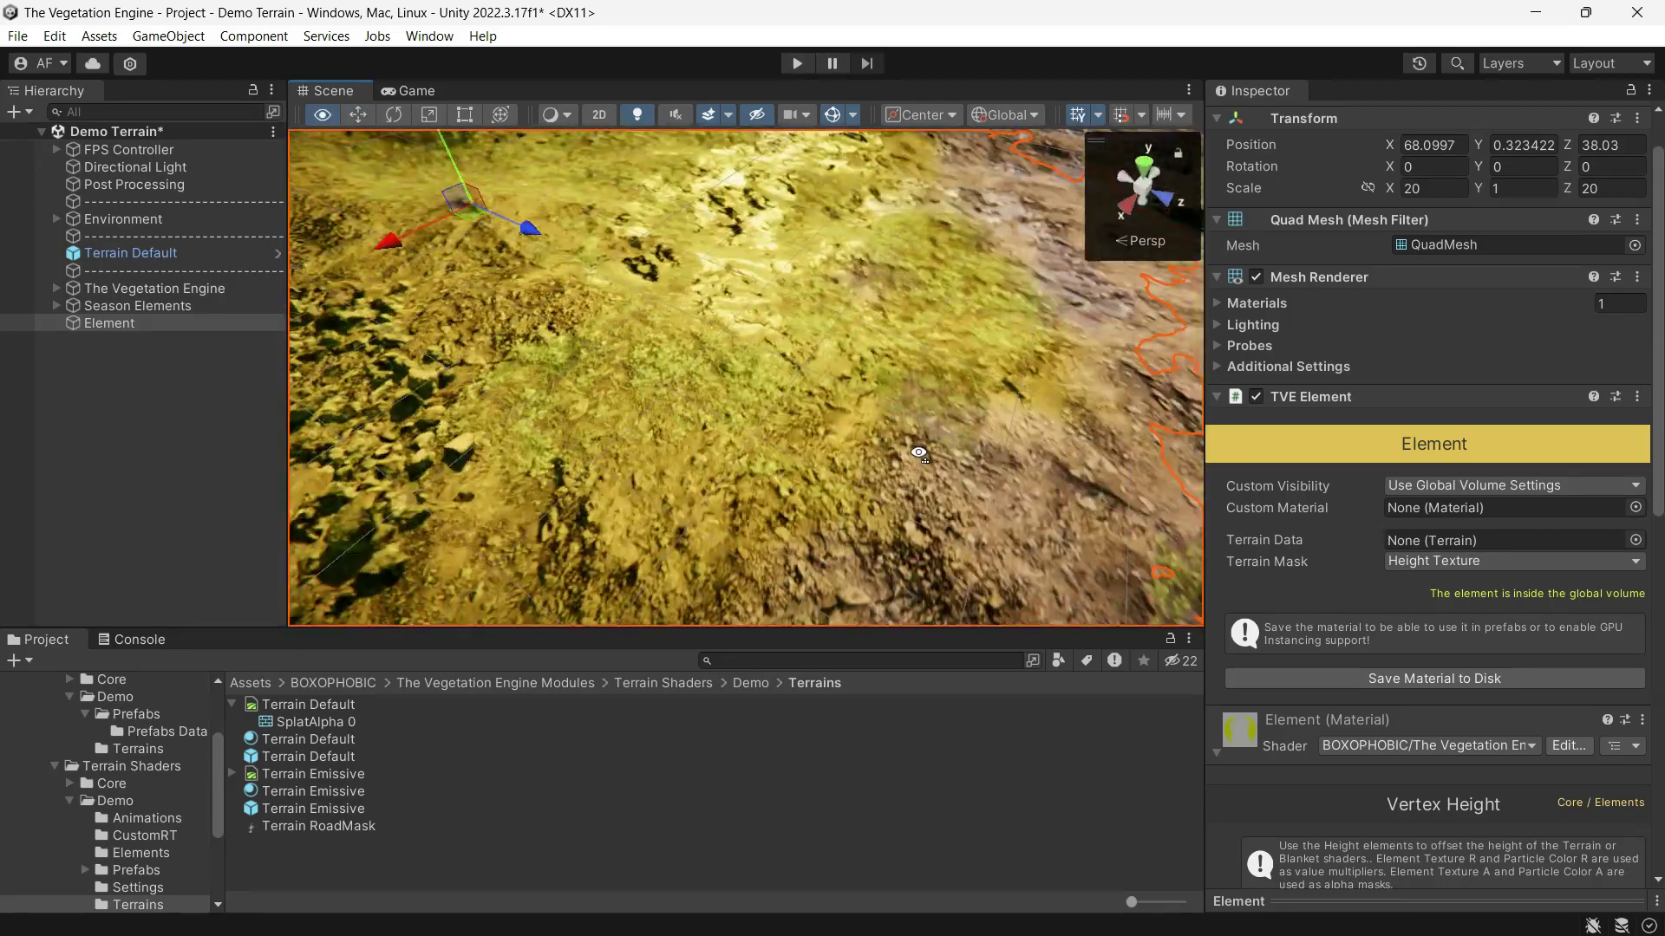
scroll(1575, 666, down, 5)
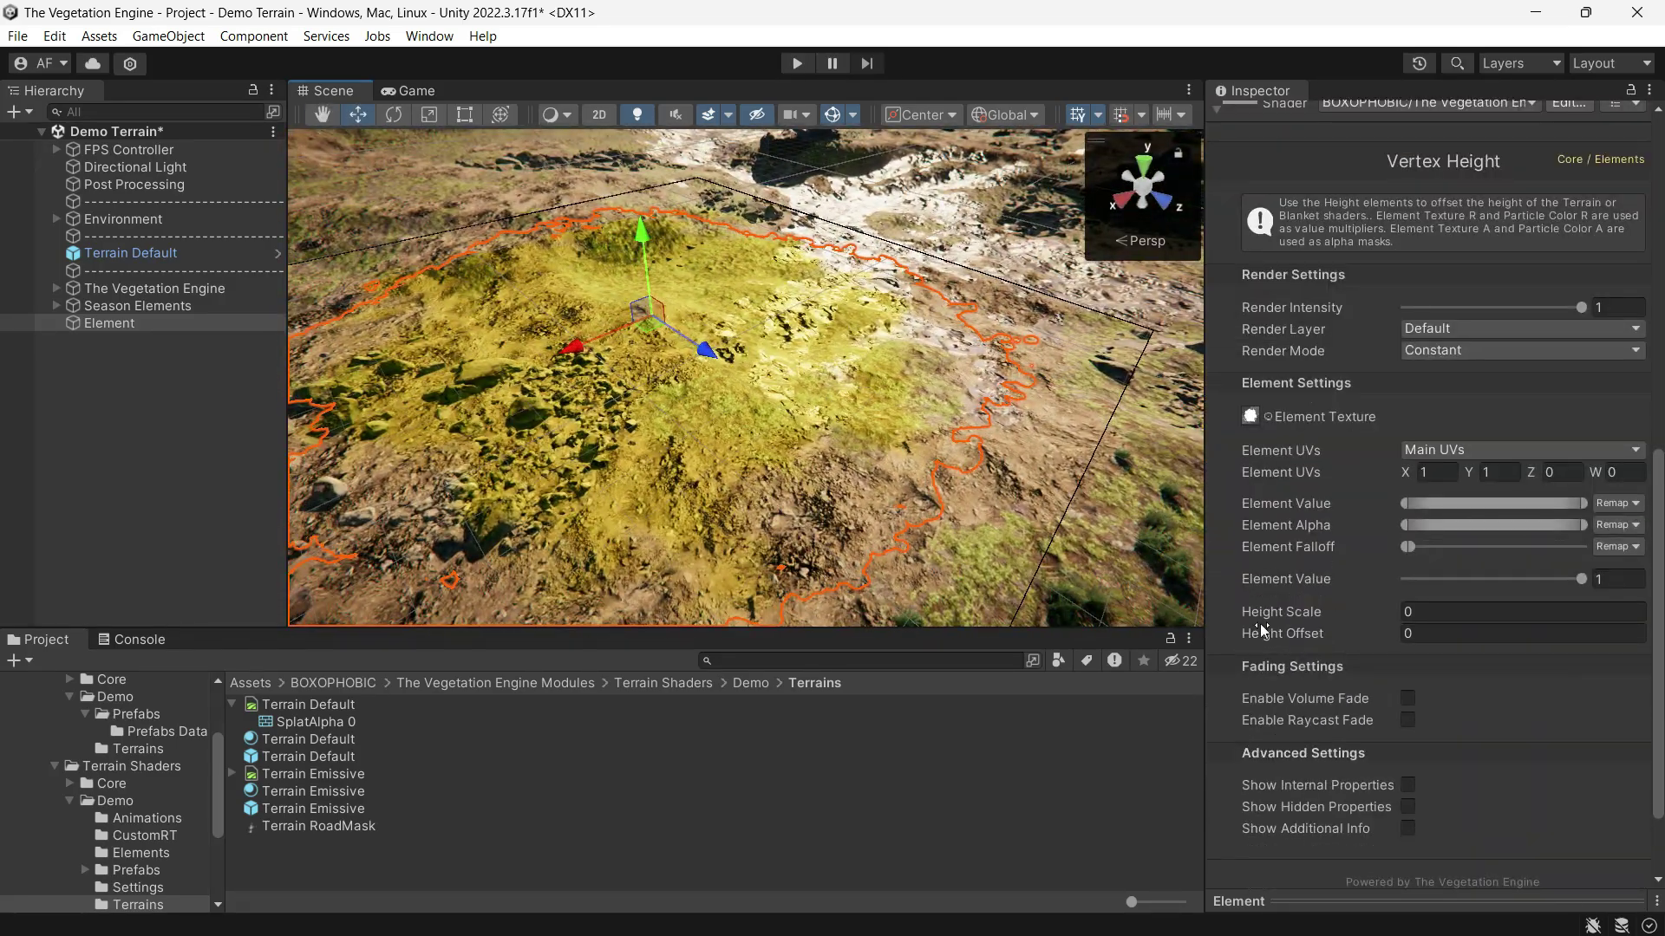
drag(1282, 611, 1288, 611)
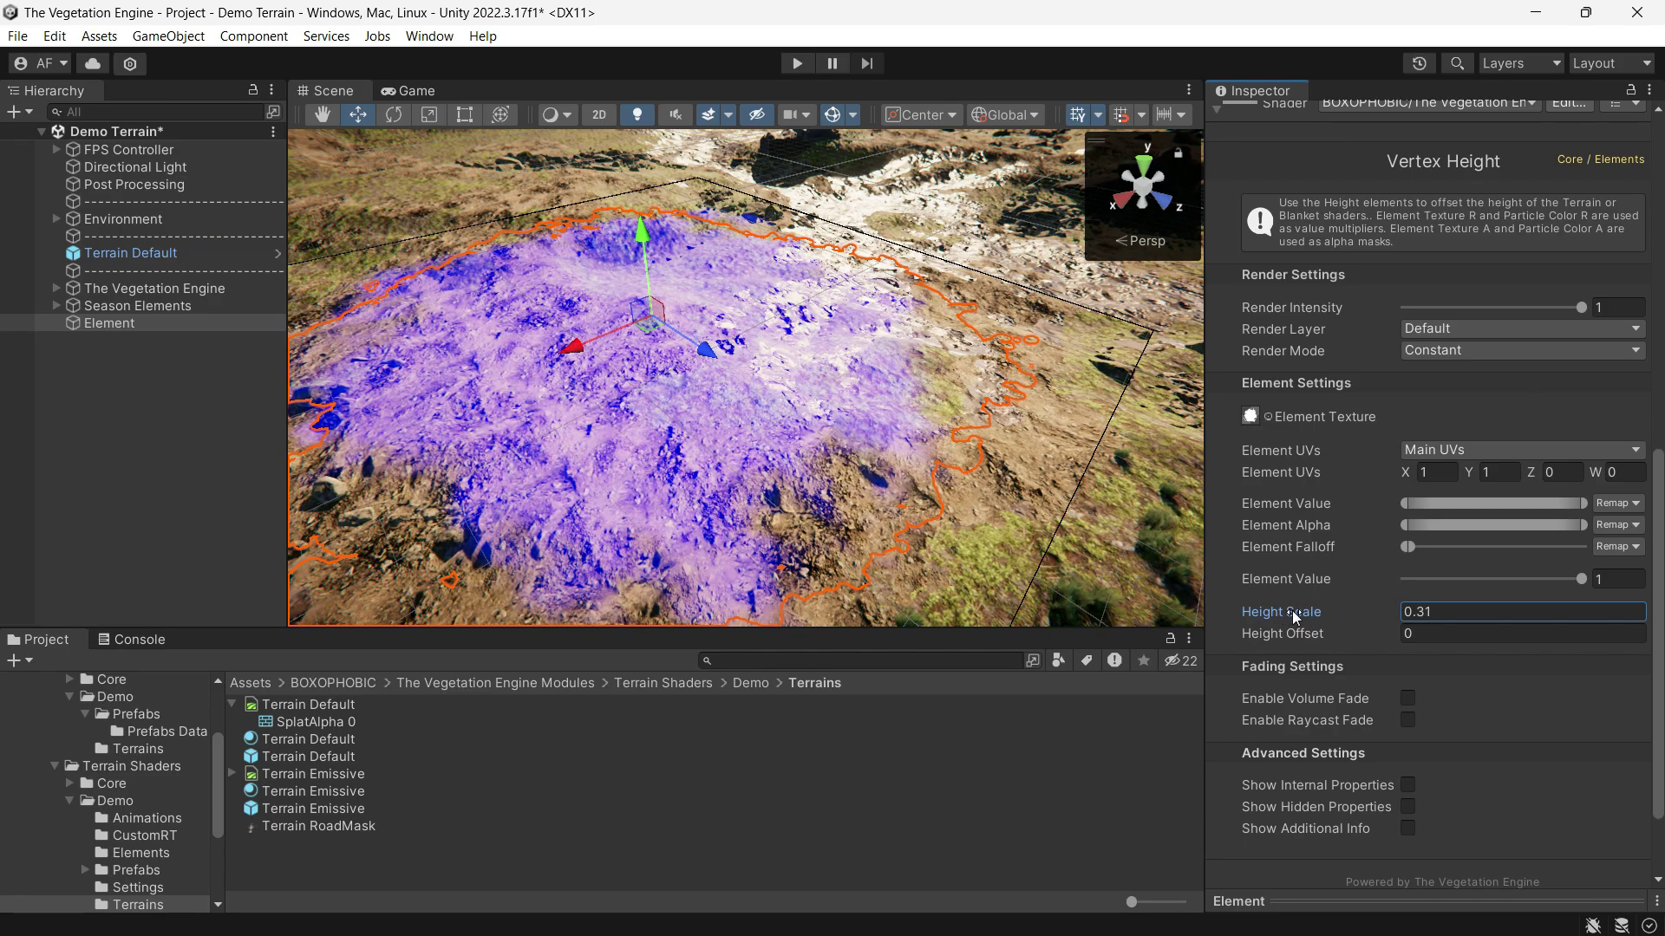
alt+drag(746, 486, 791, 492)
right_drag(791, 492, 932, 507)
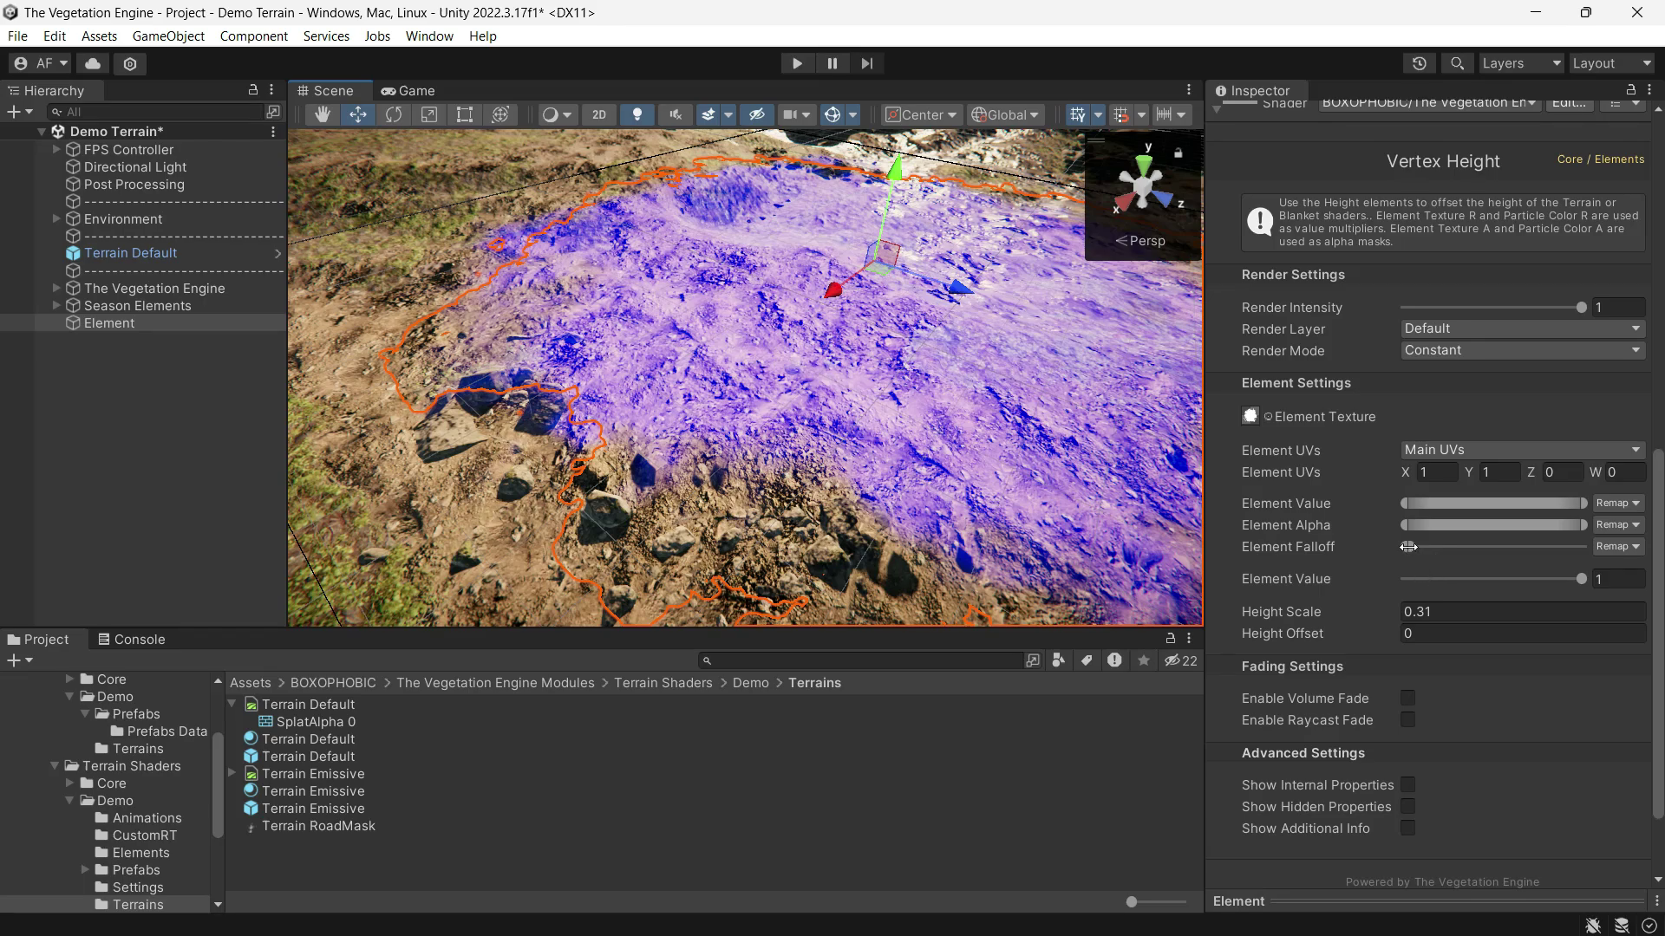
mouse_move(1408, 547)
mouse_down()
mouse_move(1502, 548)
mouse_move(1441, 581)
mouse_up()
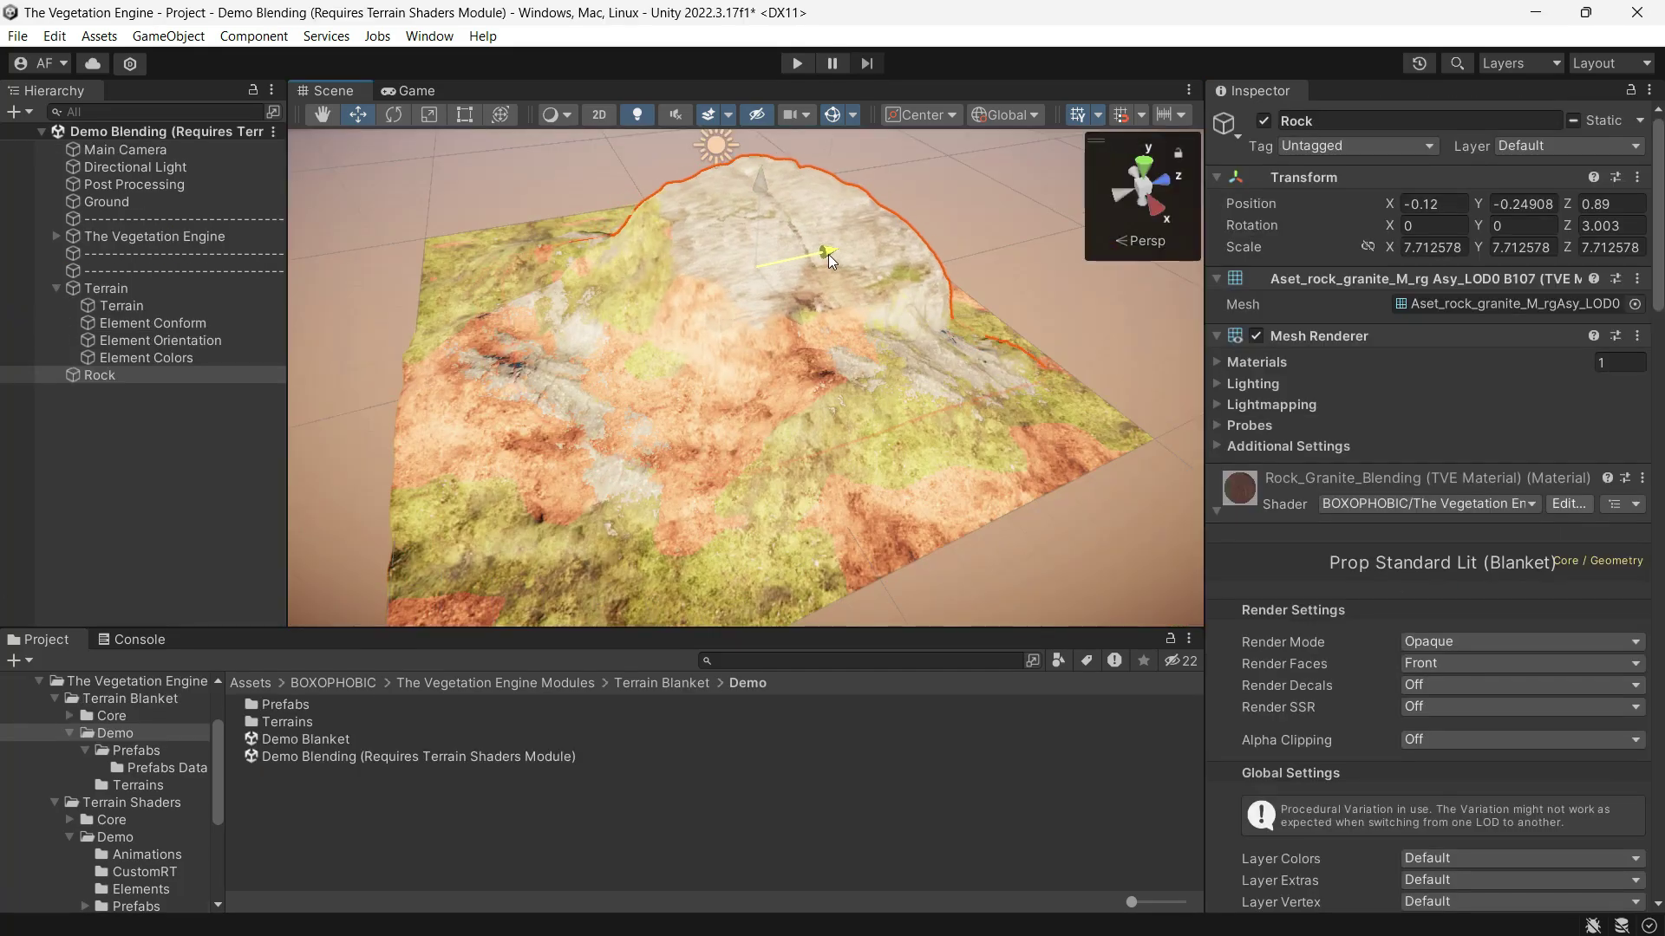
Slide the rock along Z toward the camera to sink it into the terrain, then select the terrain.
drag(829, 253, 787, 272)
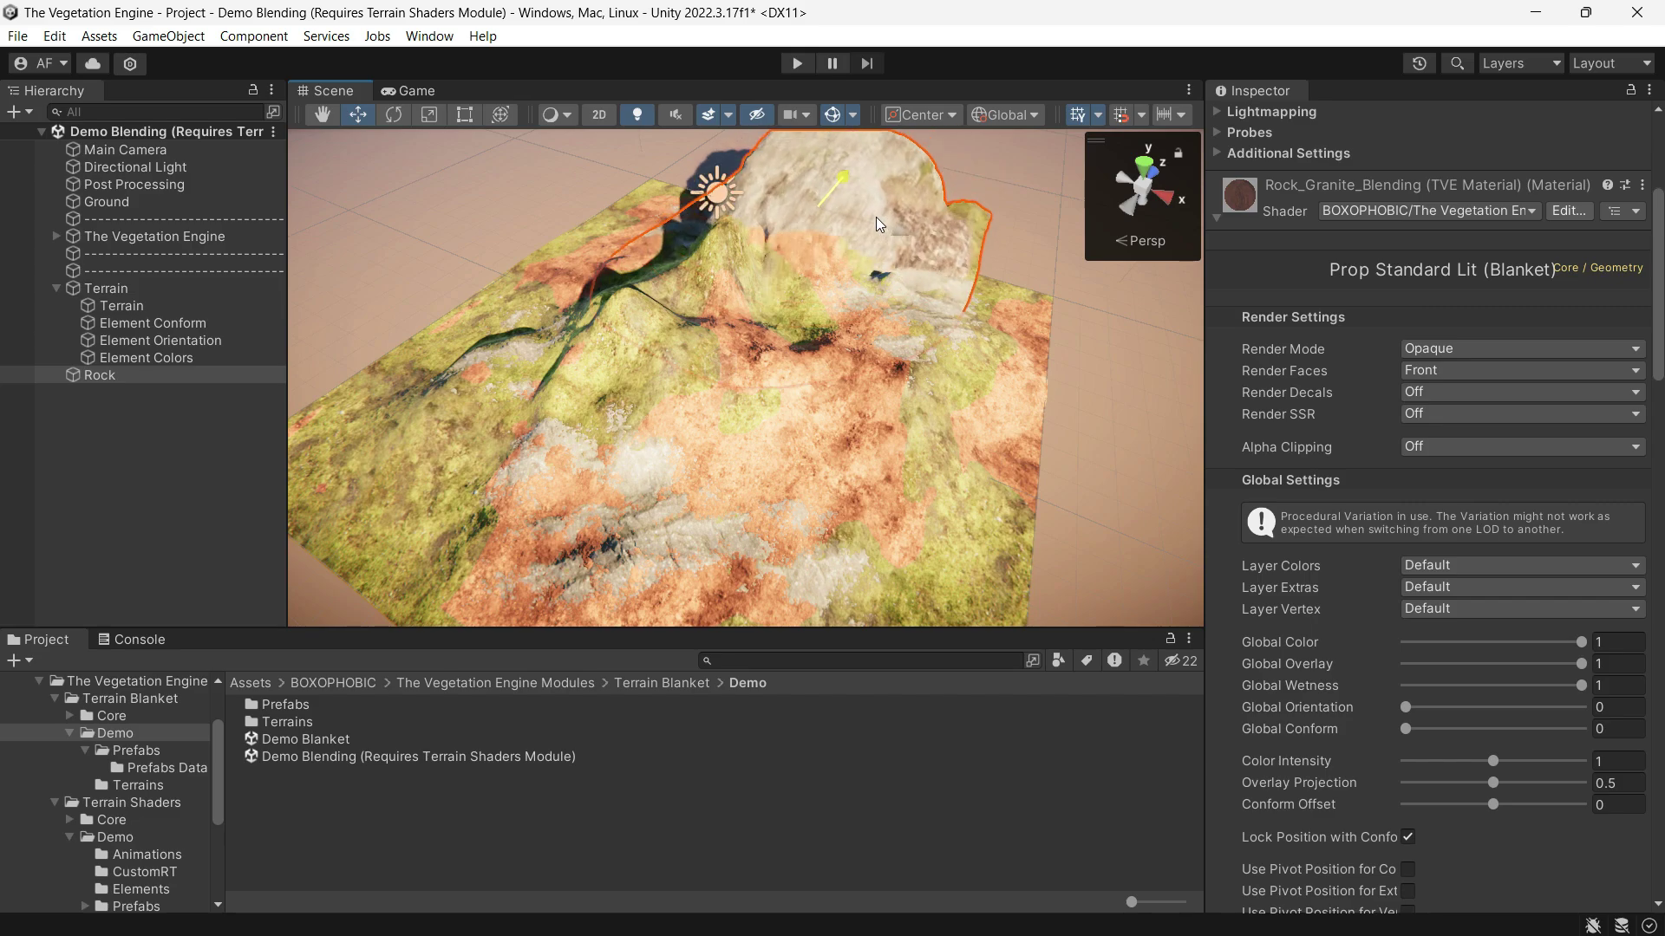
drag(875, 217, 747, 305)
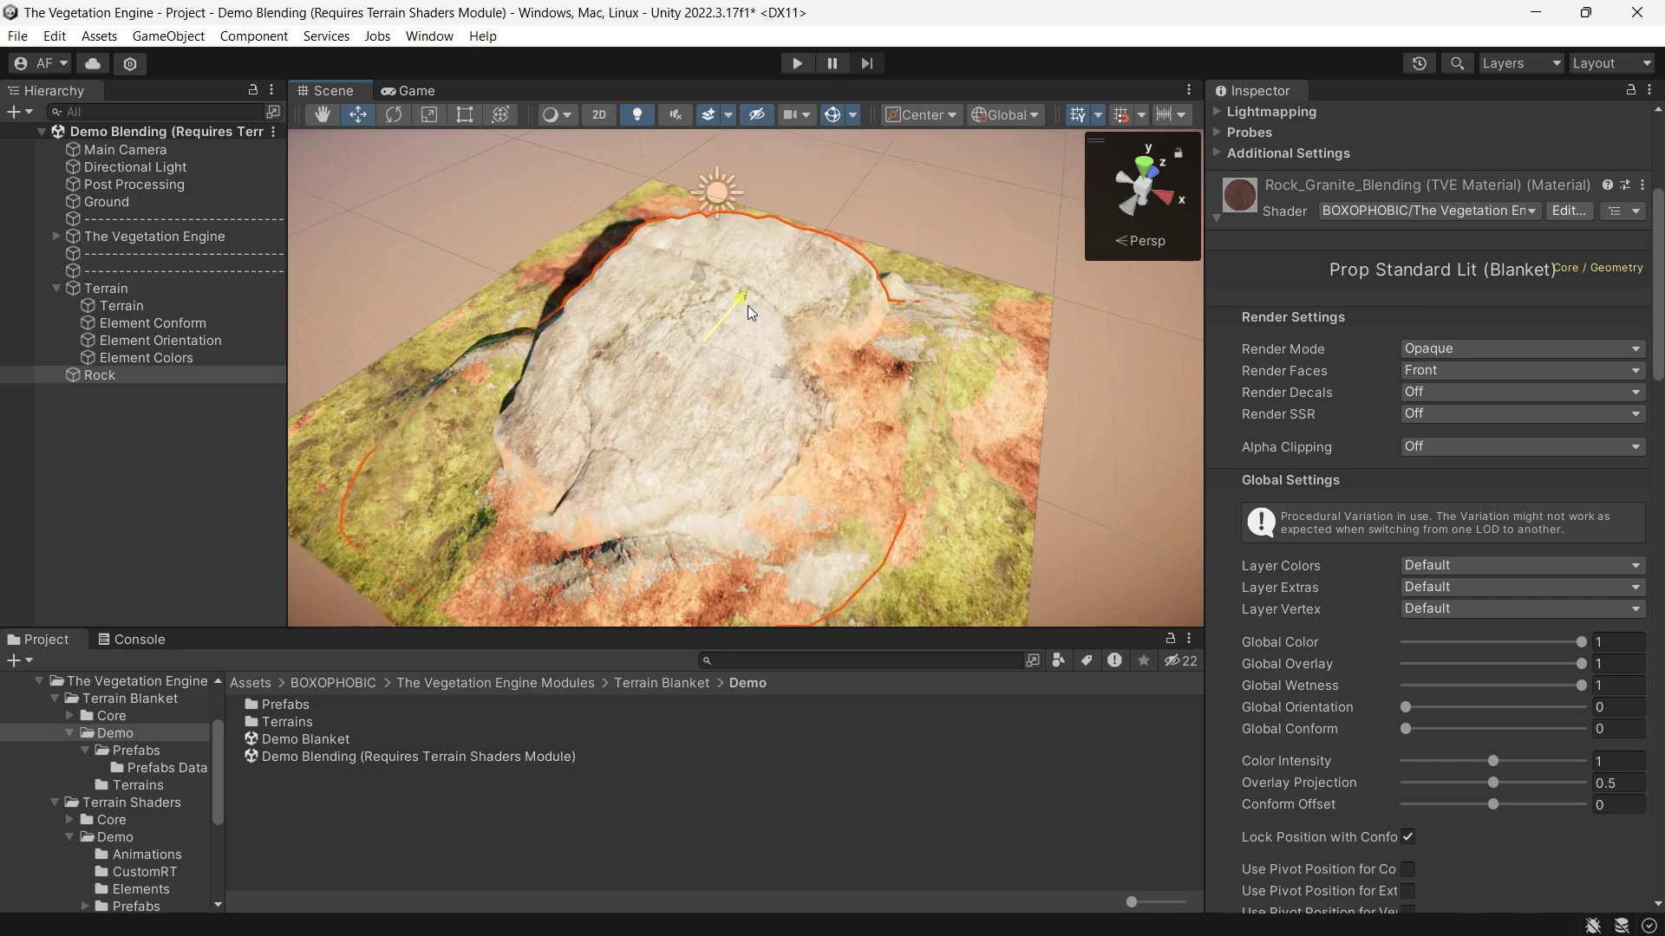
click(139, 288)
click(125, 306)
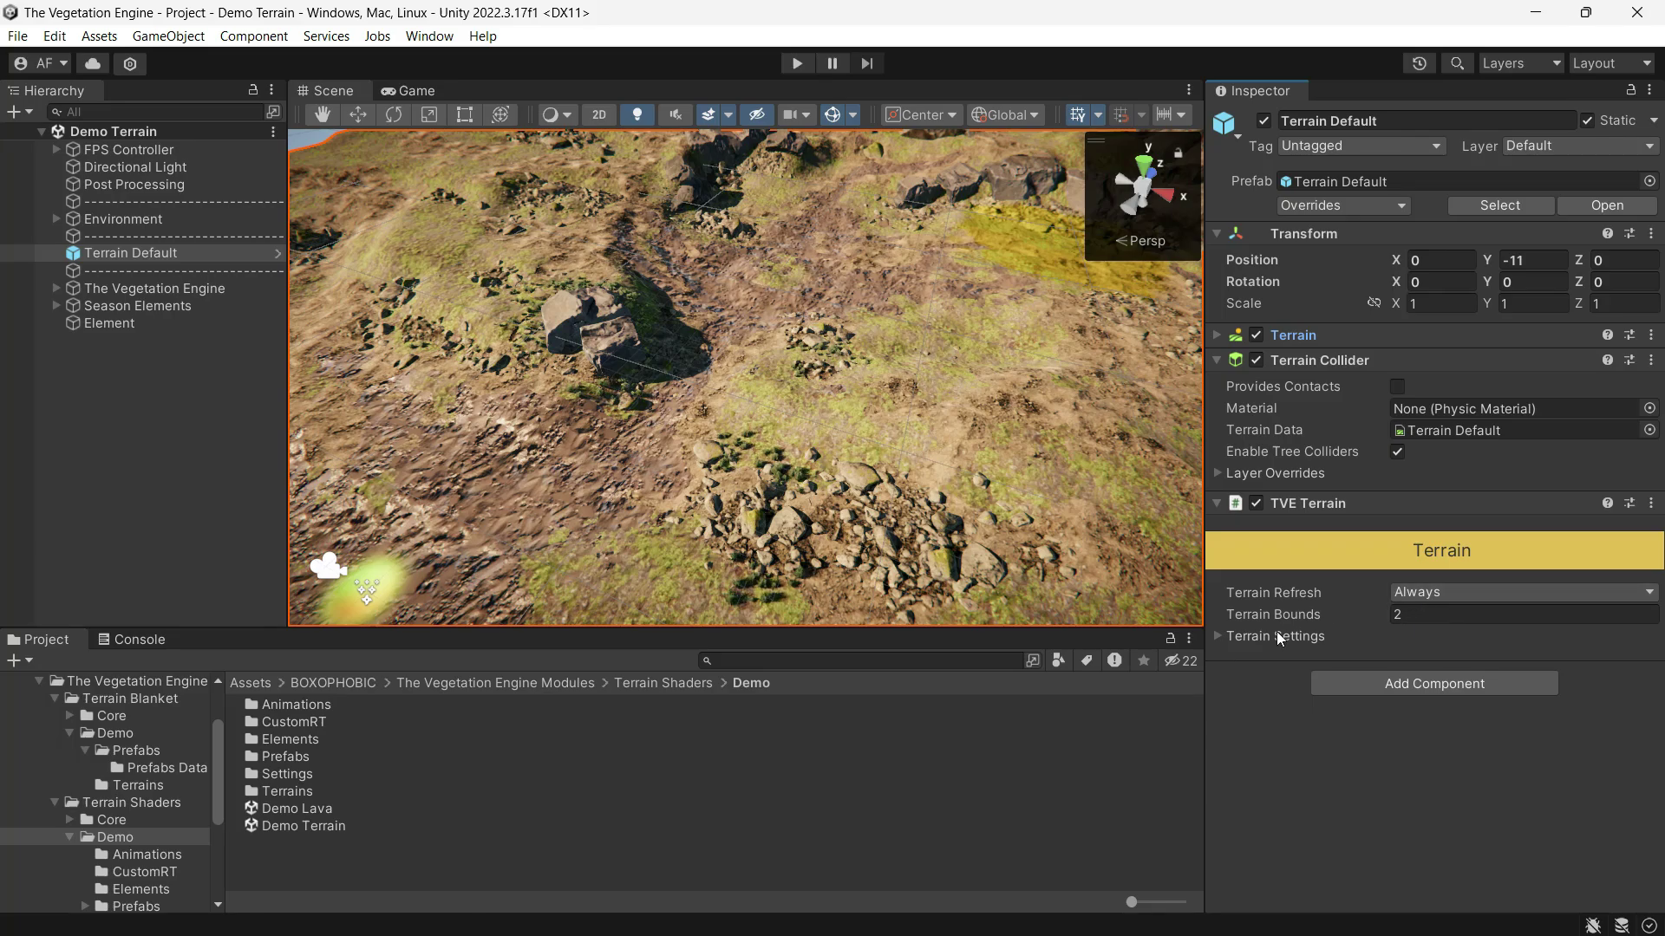
Enable Use Custom Textures on the demo terrain with Grass - Albedo as Terrain Control 01.
click(1276, 631)
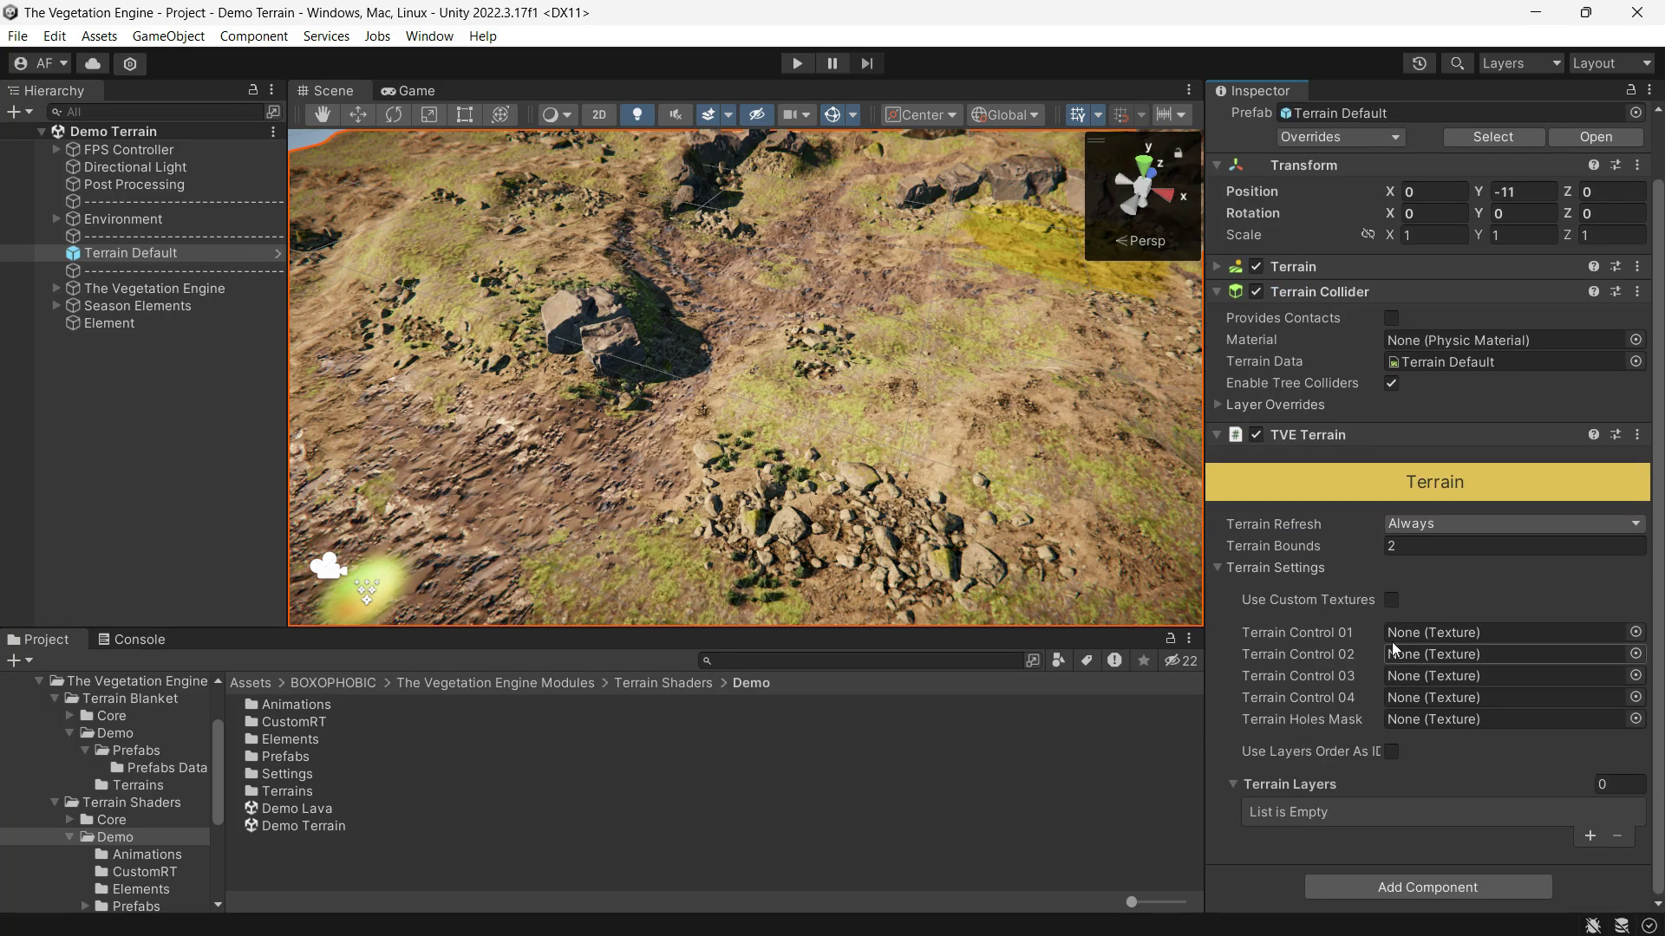
click(1391, 599)
click(1635, 632)
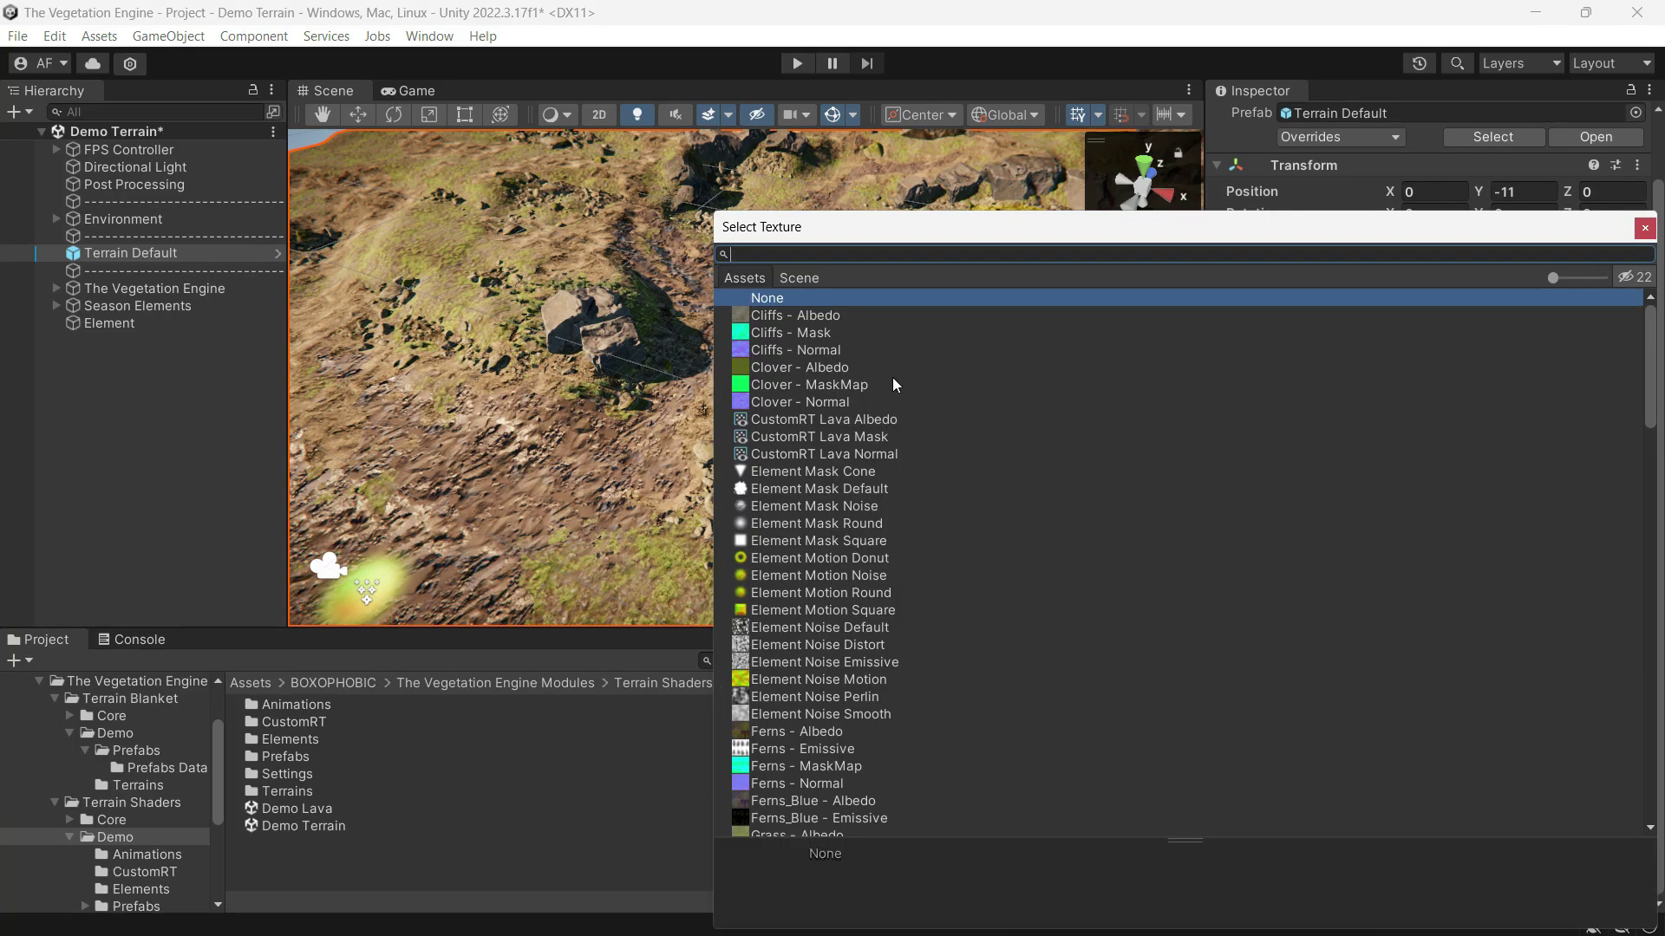
scroll(861, 433, down, 5)
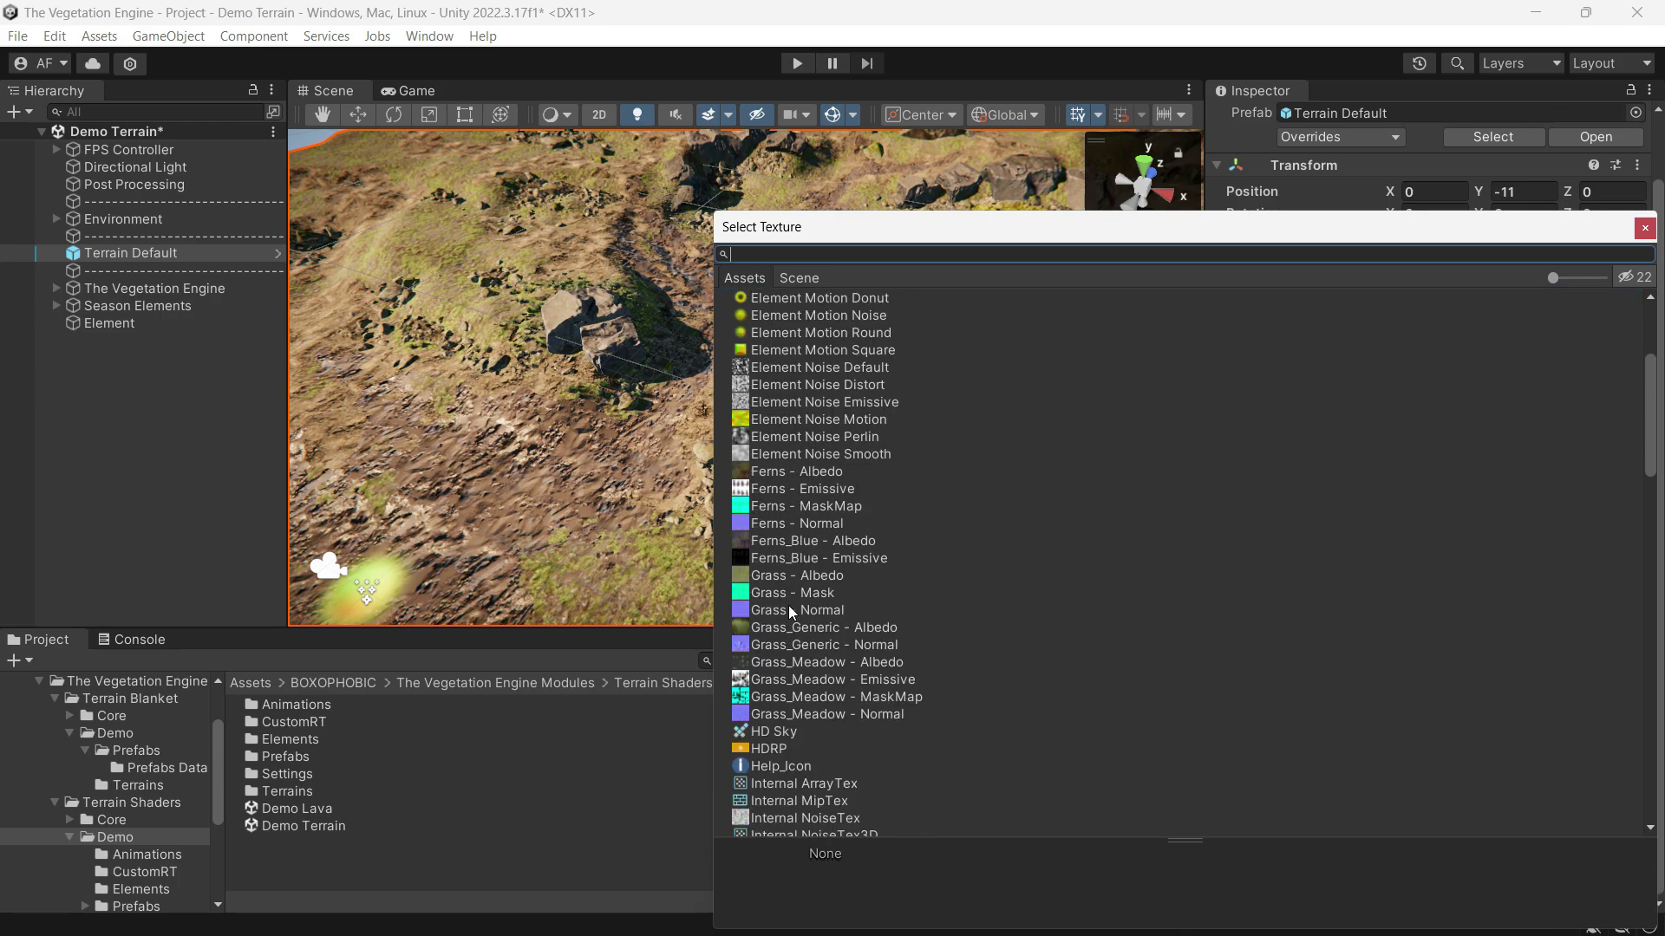
double_click(811, 580)
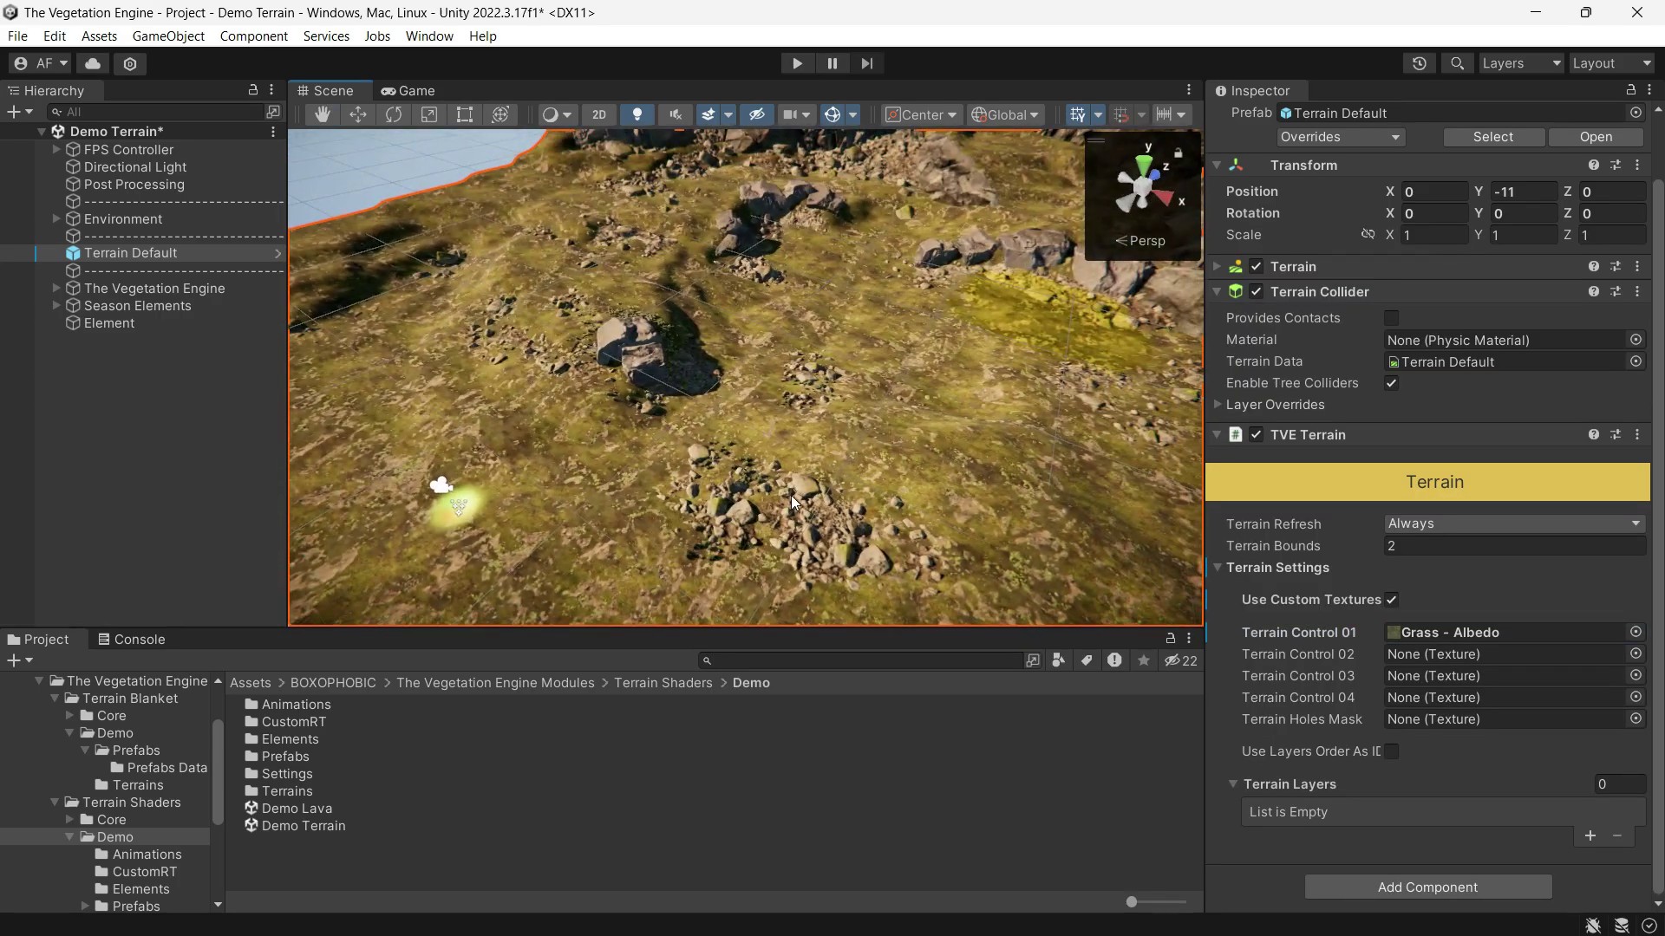
Bring the Demo Lava terrain's Lava layer and its CustomRT Lava textures into view.
right_drag(832, 503, 791, 496)
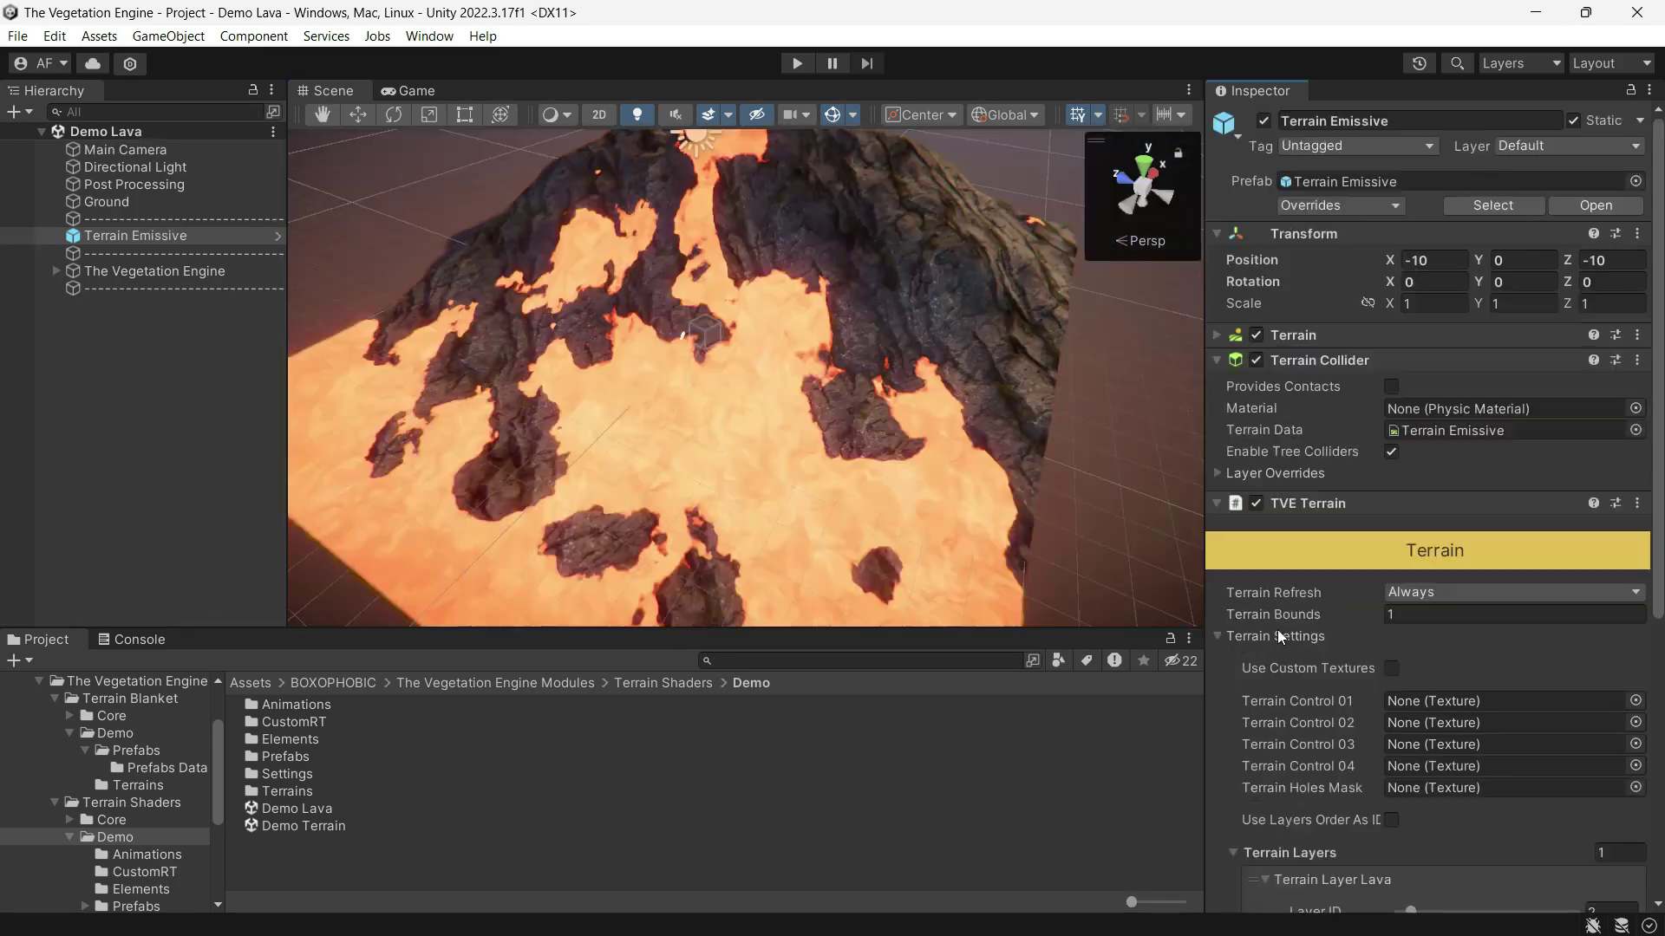
scroll(1277, 636, down, 5)
scroll(1482, 631, down, 4)
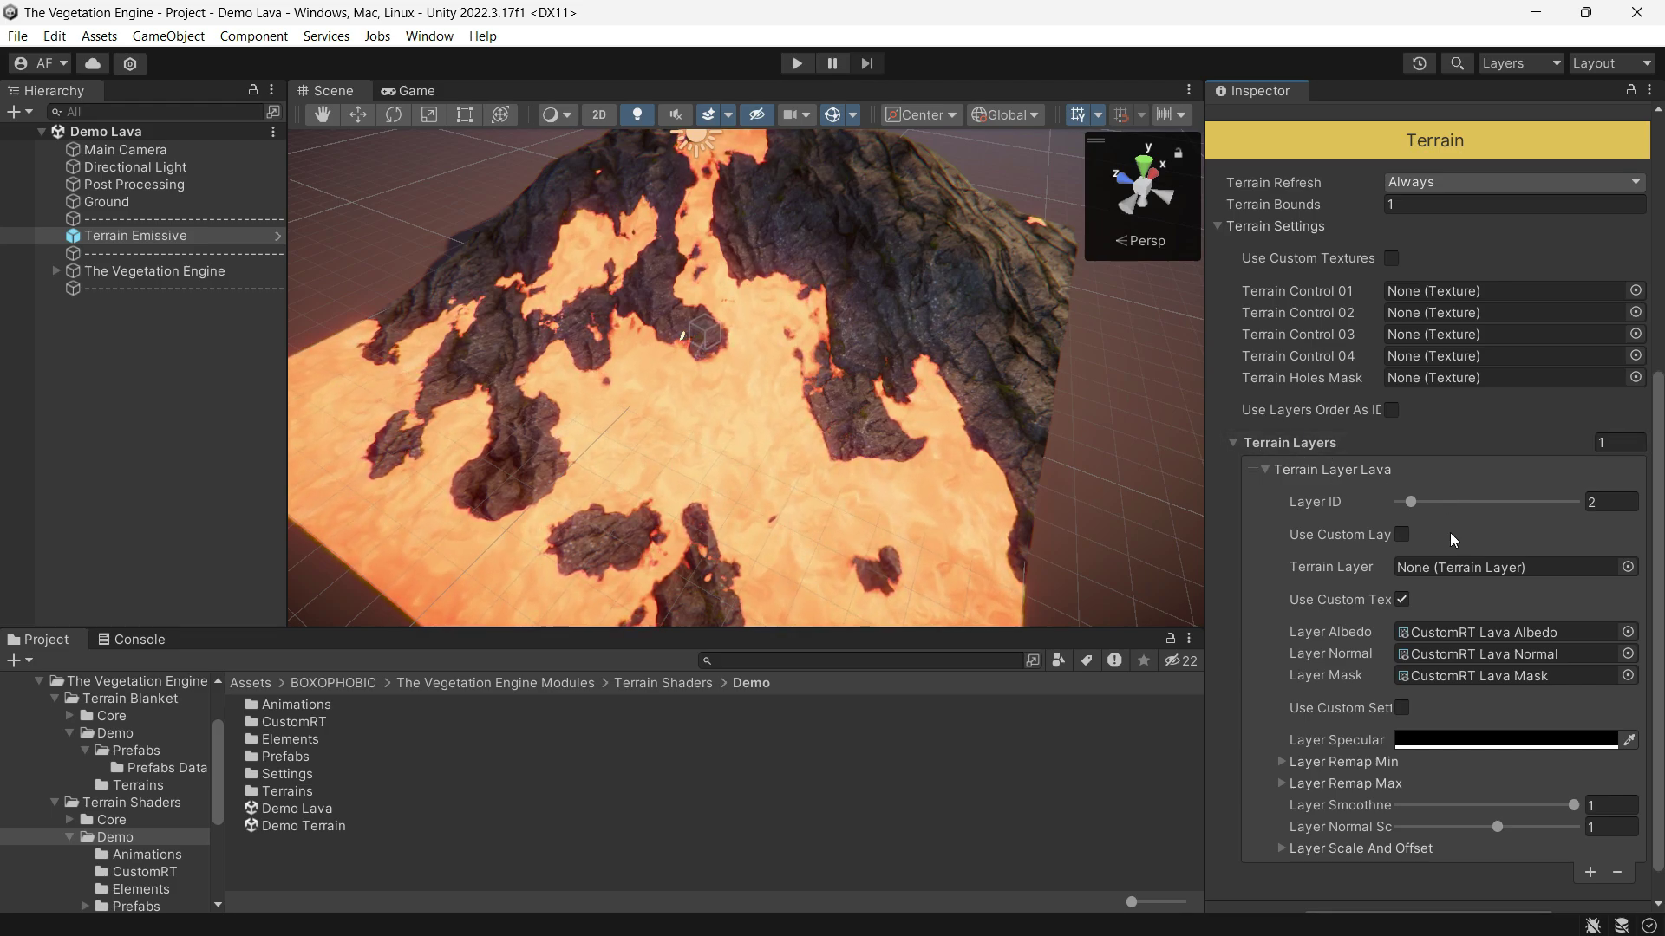
Open the 1024×1024 CustomRT Lava Albedo render texture and scroll to its CustomRT Distortion material.
click(1424, 637)
double_click(1424, 636)
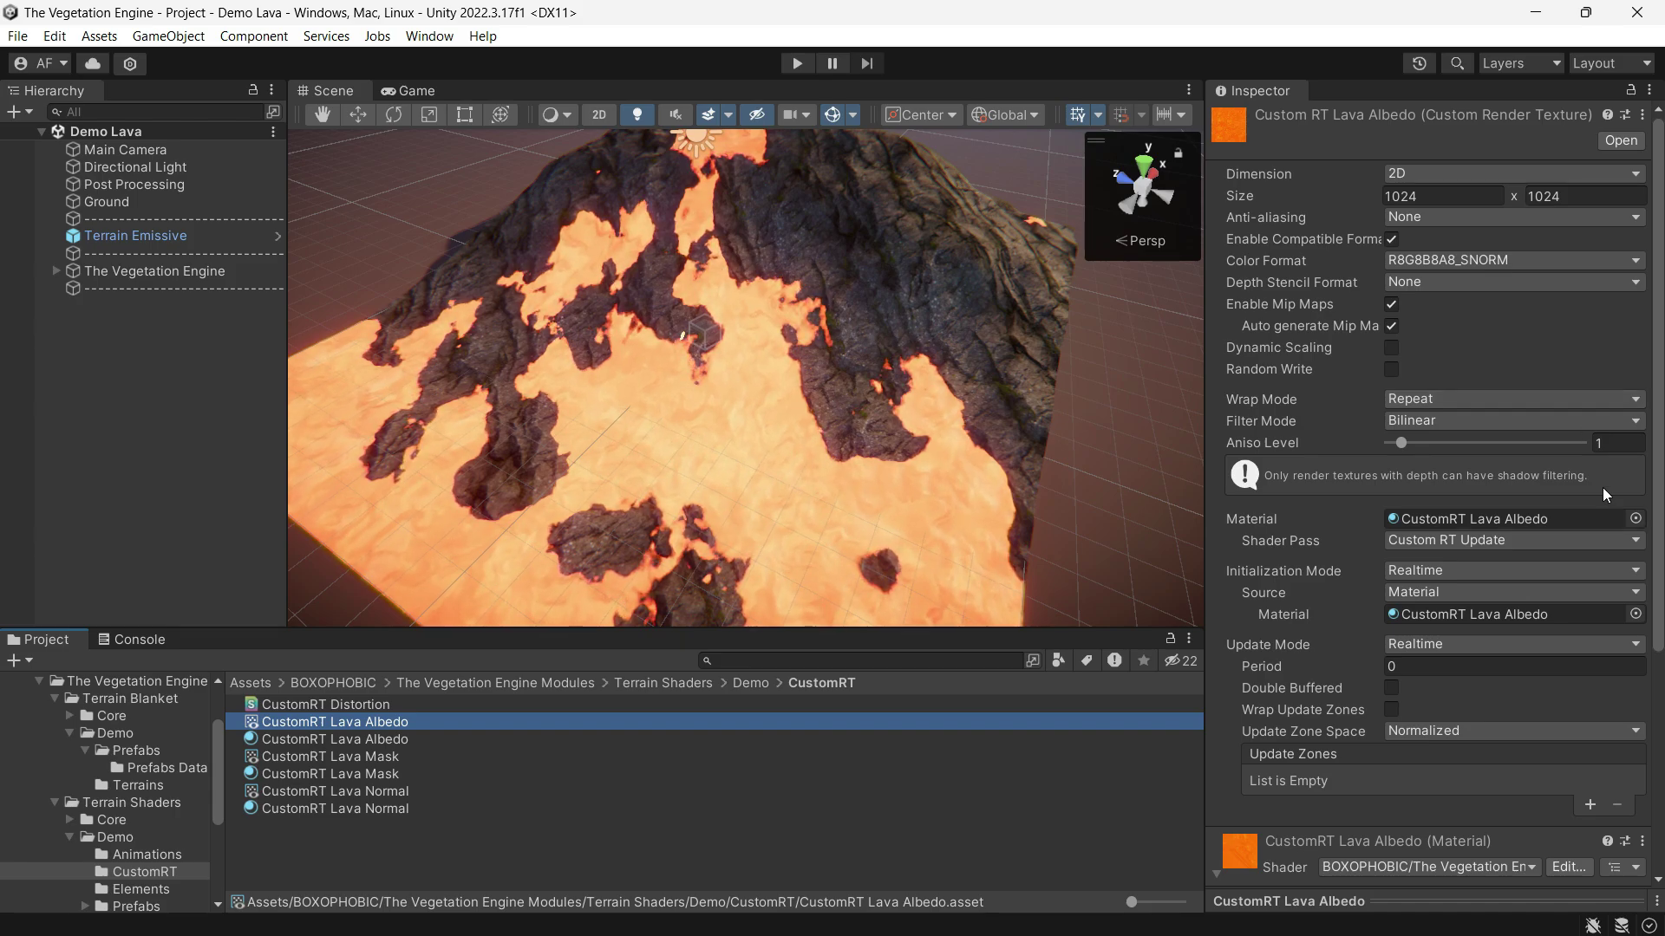
scroll(1602, 487, down, 3)
scroll(1602, 487, down, 3)
scroll(1362, 580, down, 2)
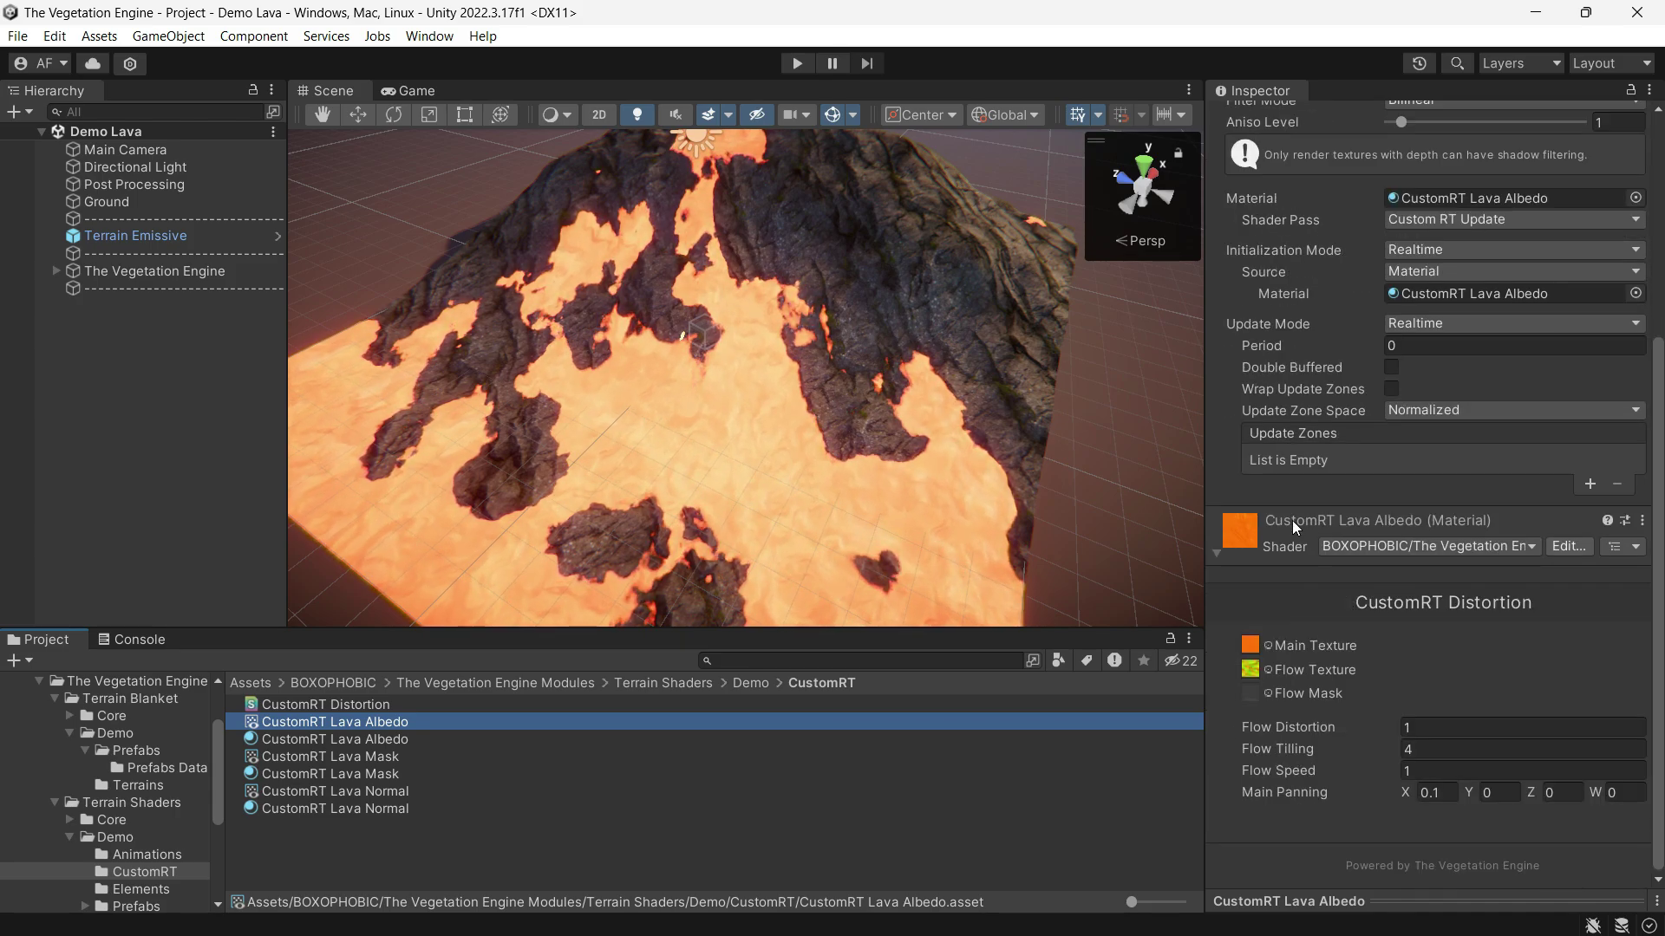
click(1395, 546)
click(1372, 606)
click(1377, 605)
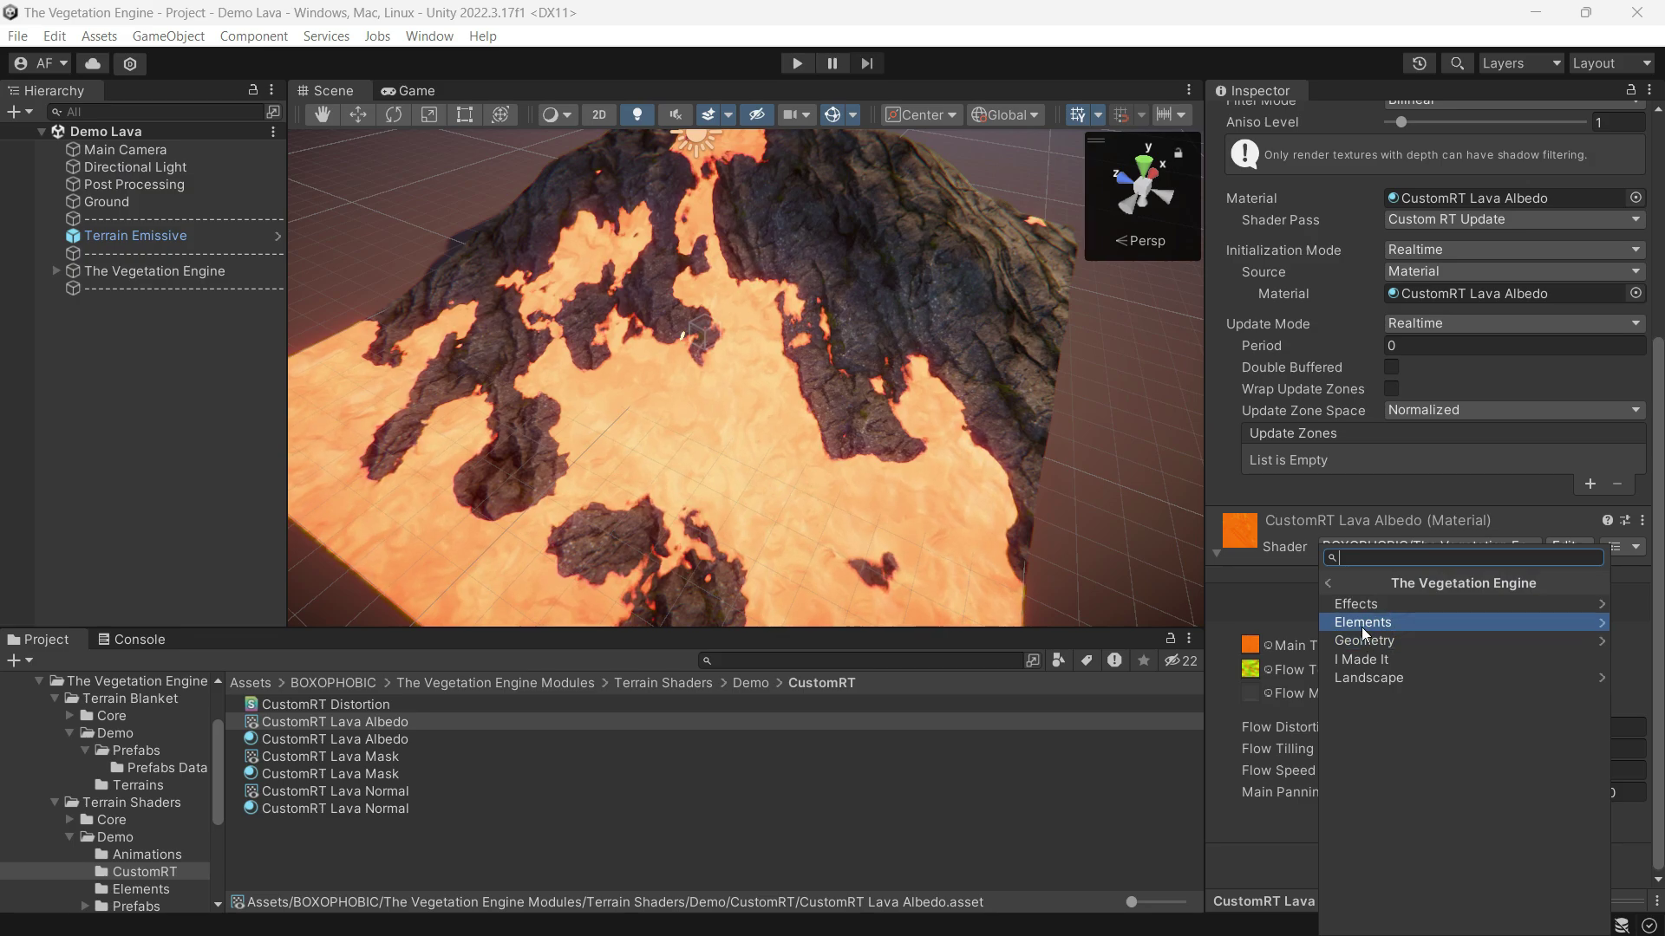
click(1356, 607)
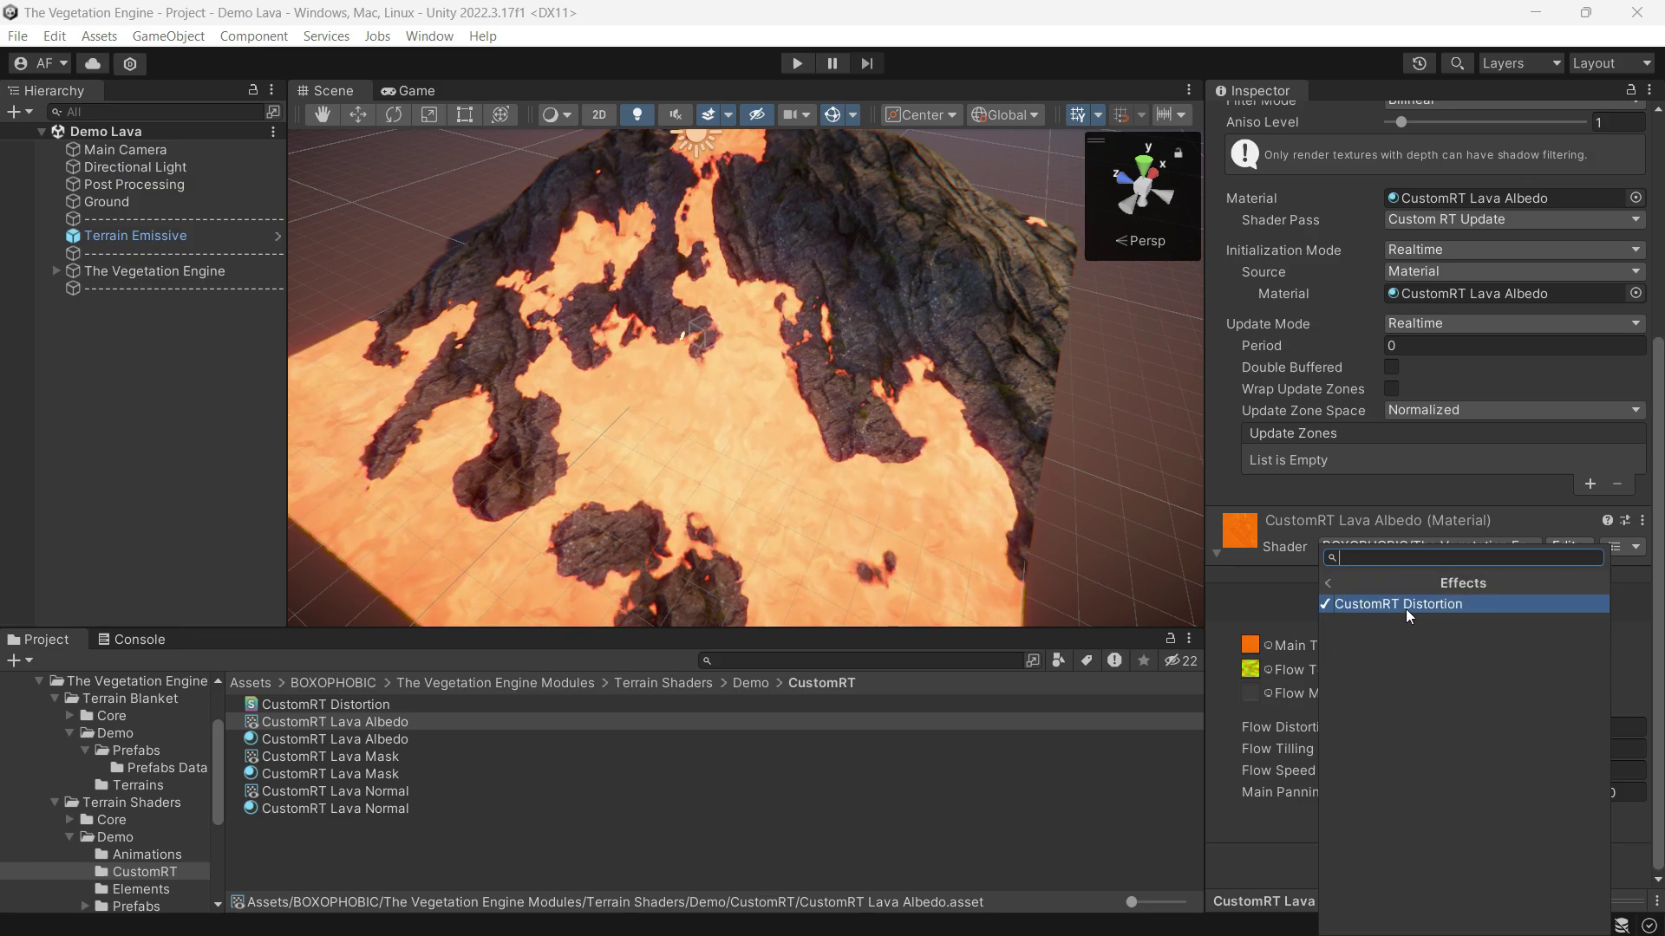
click(1284, 584)
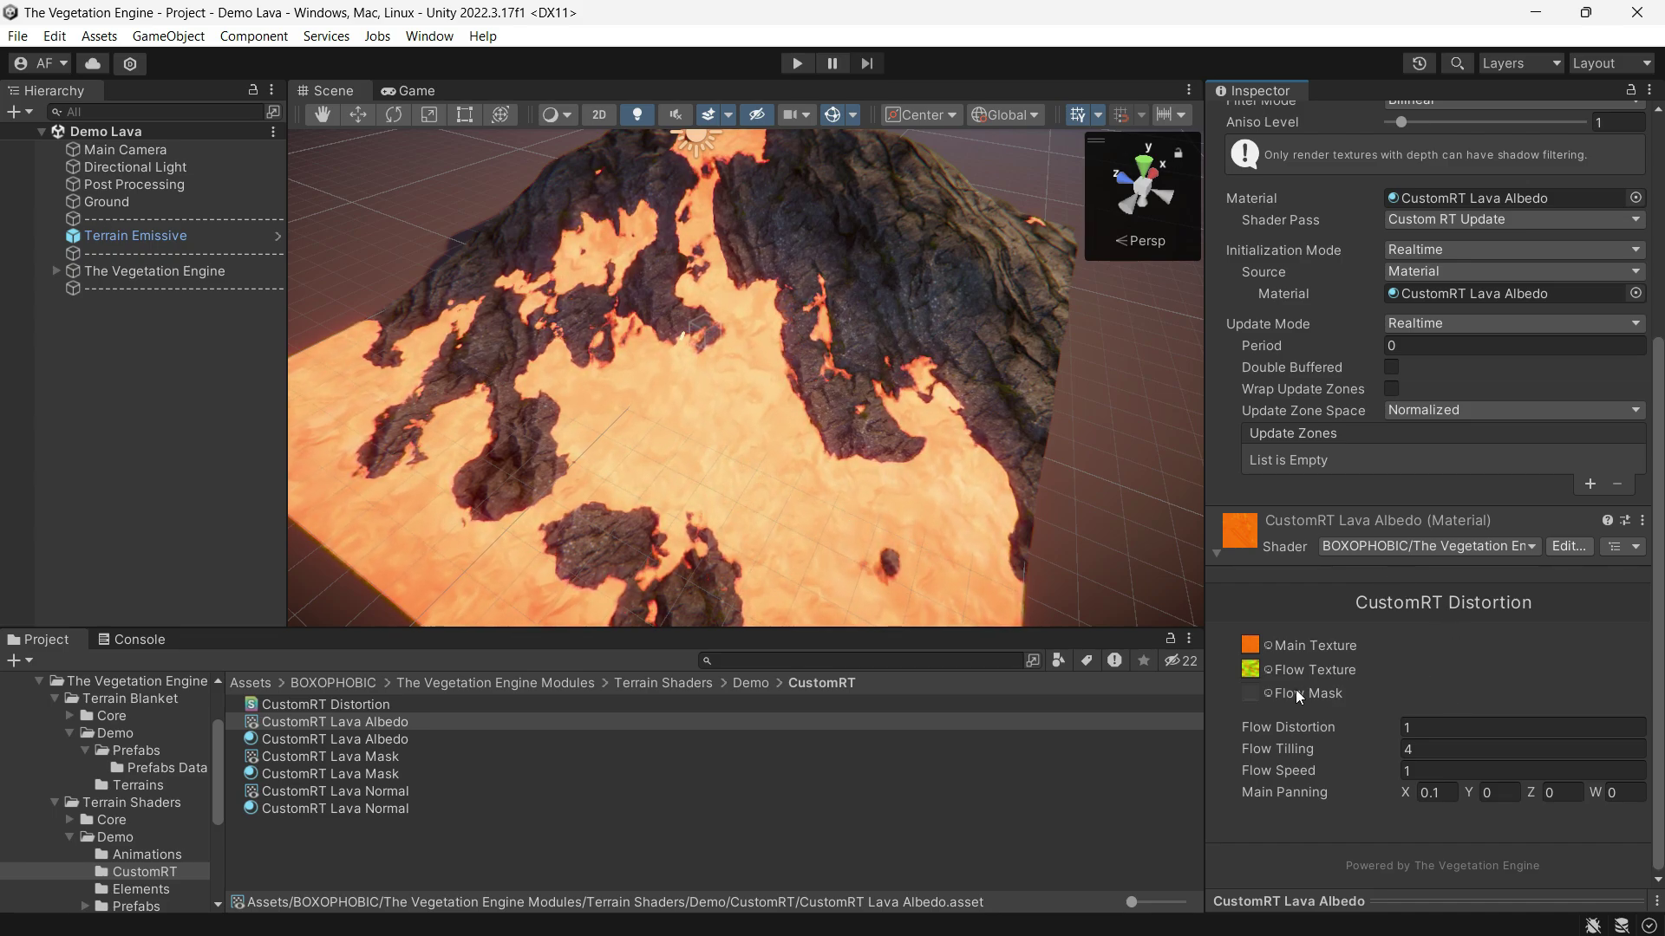
click(1250, 649)
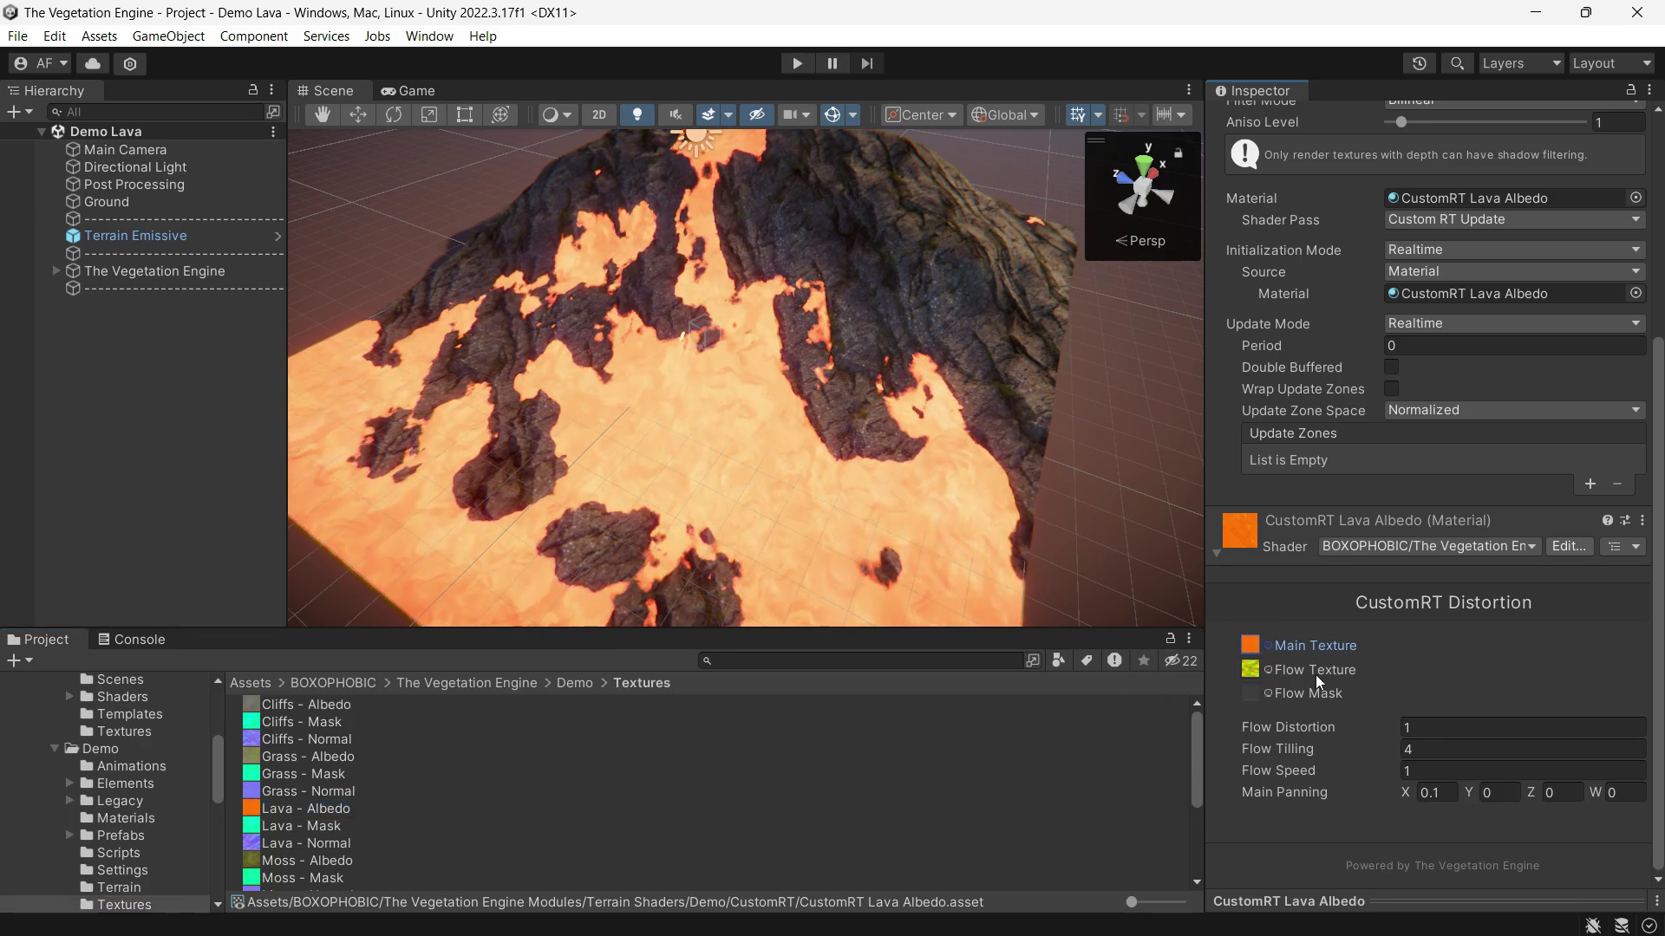
click(1267, 670)
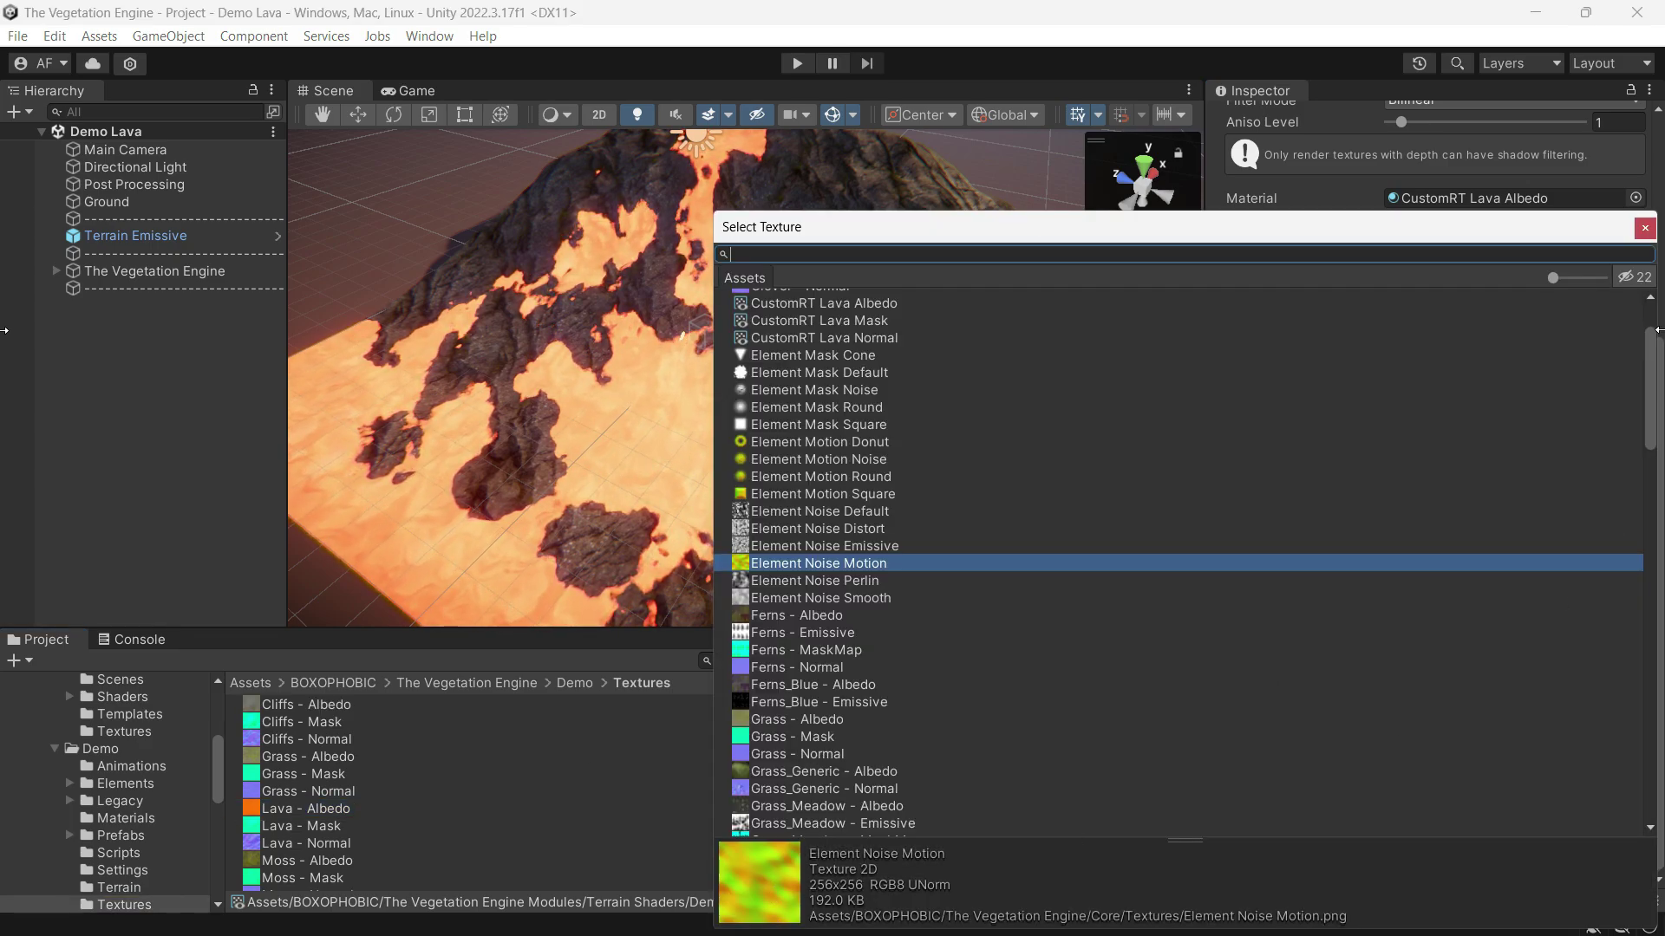
click(1645, 228)
click(1271, 645)
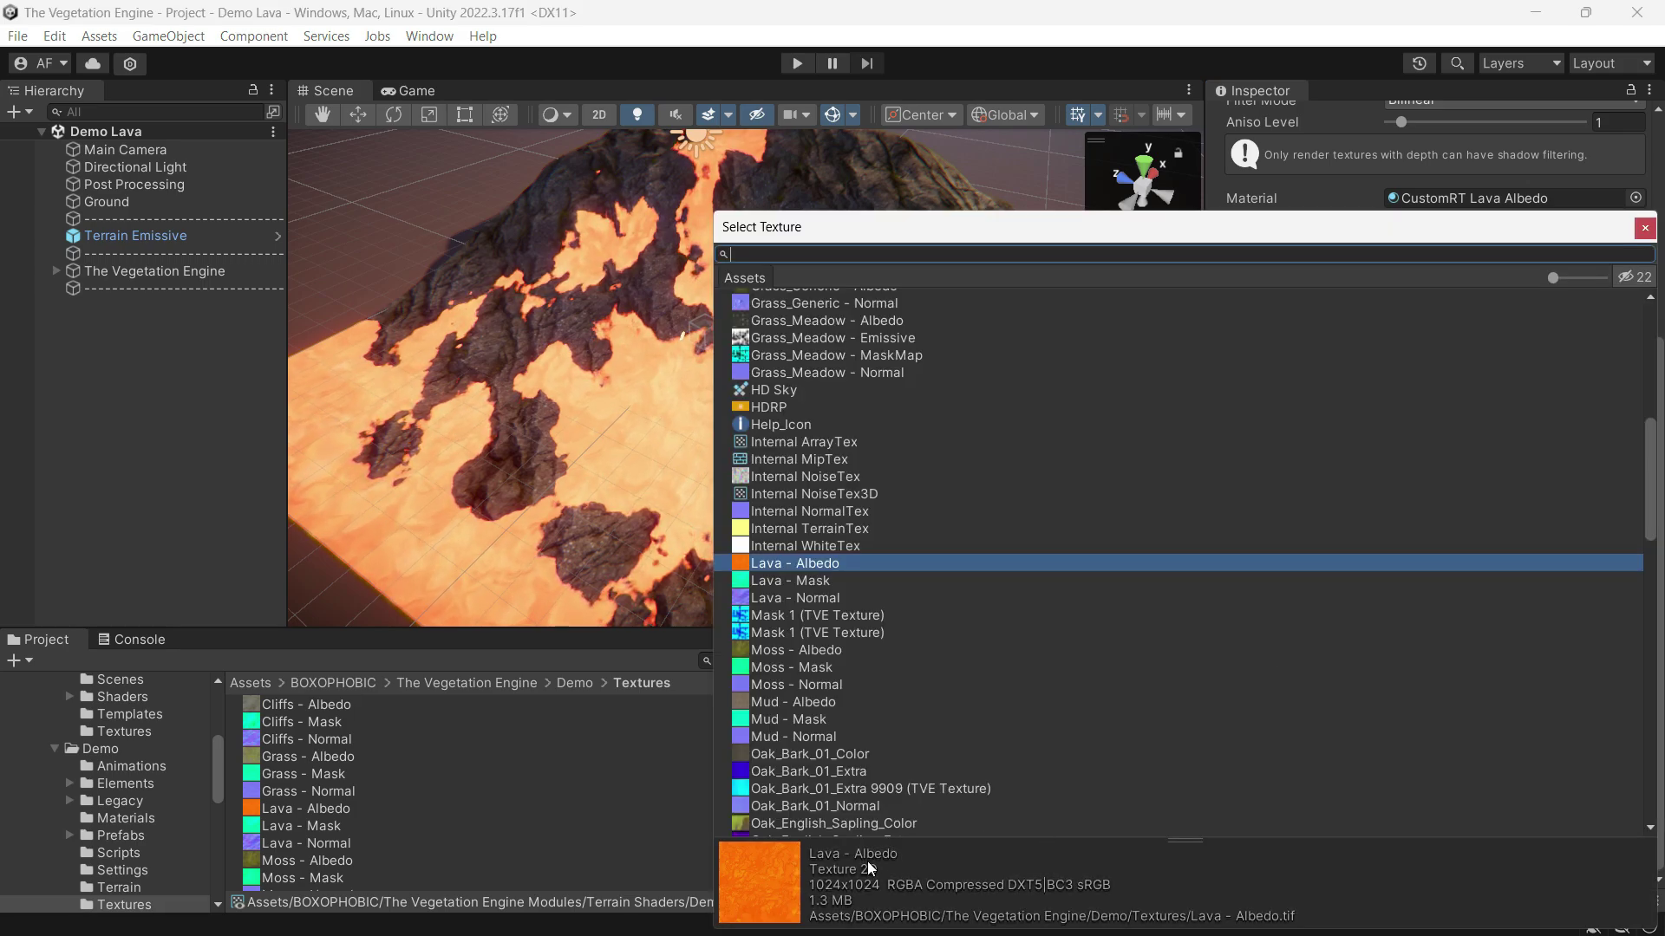
click(1380, 815)
text(4)
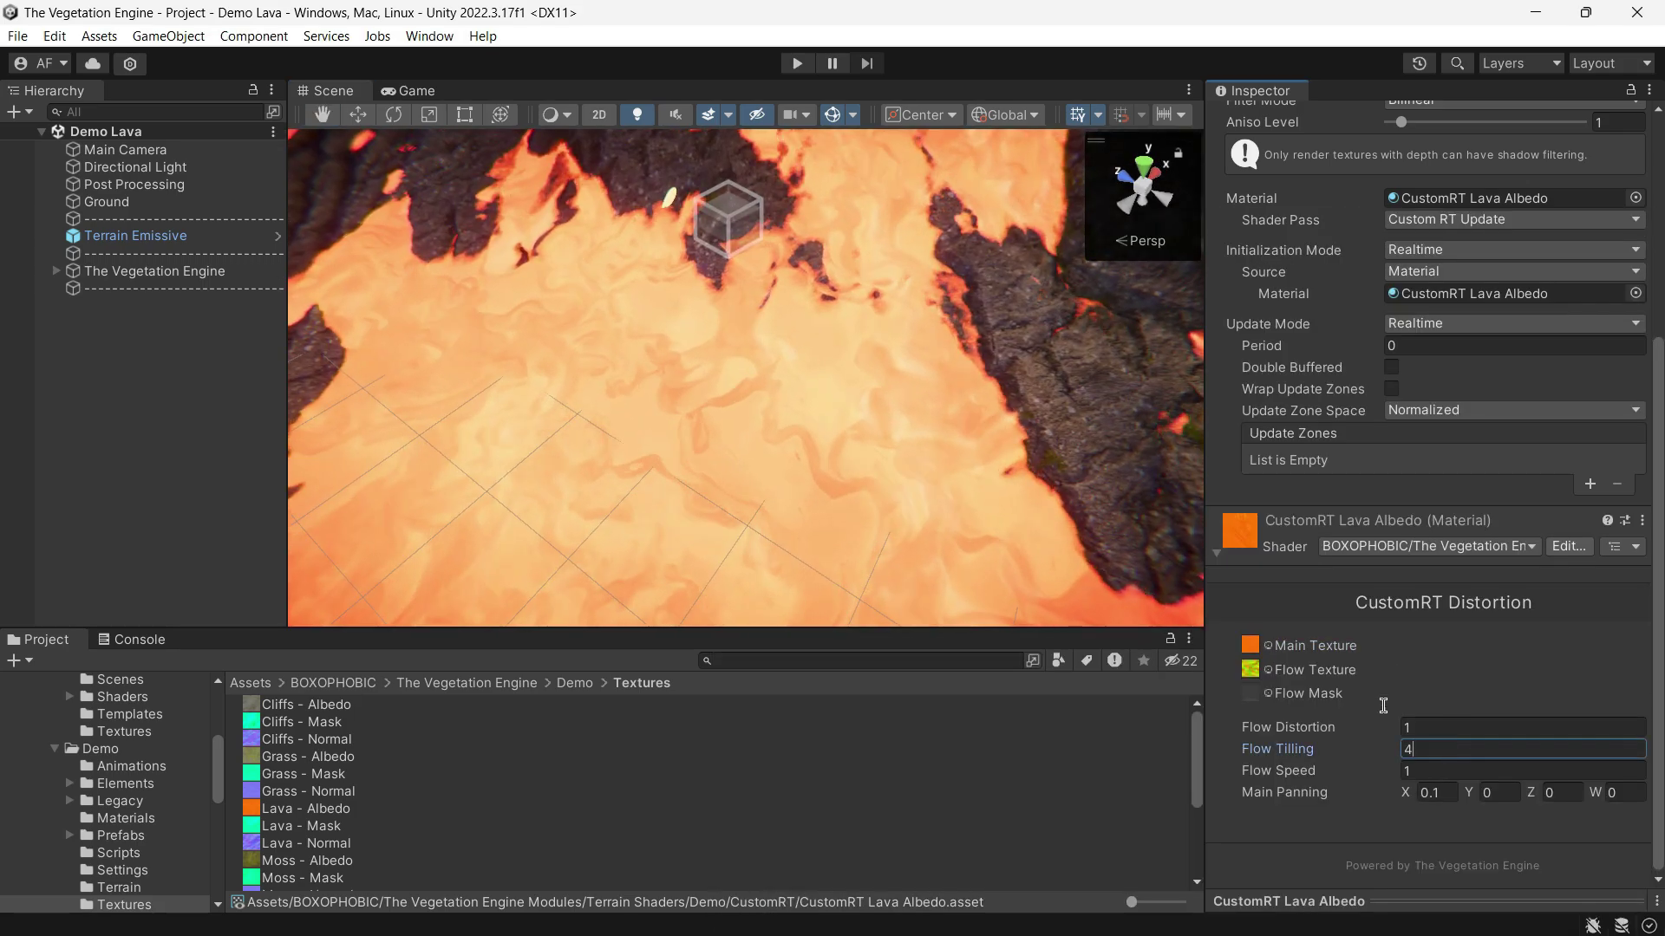
click(1483, 795)
text(0.17)
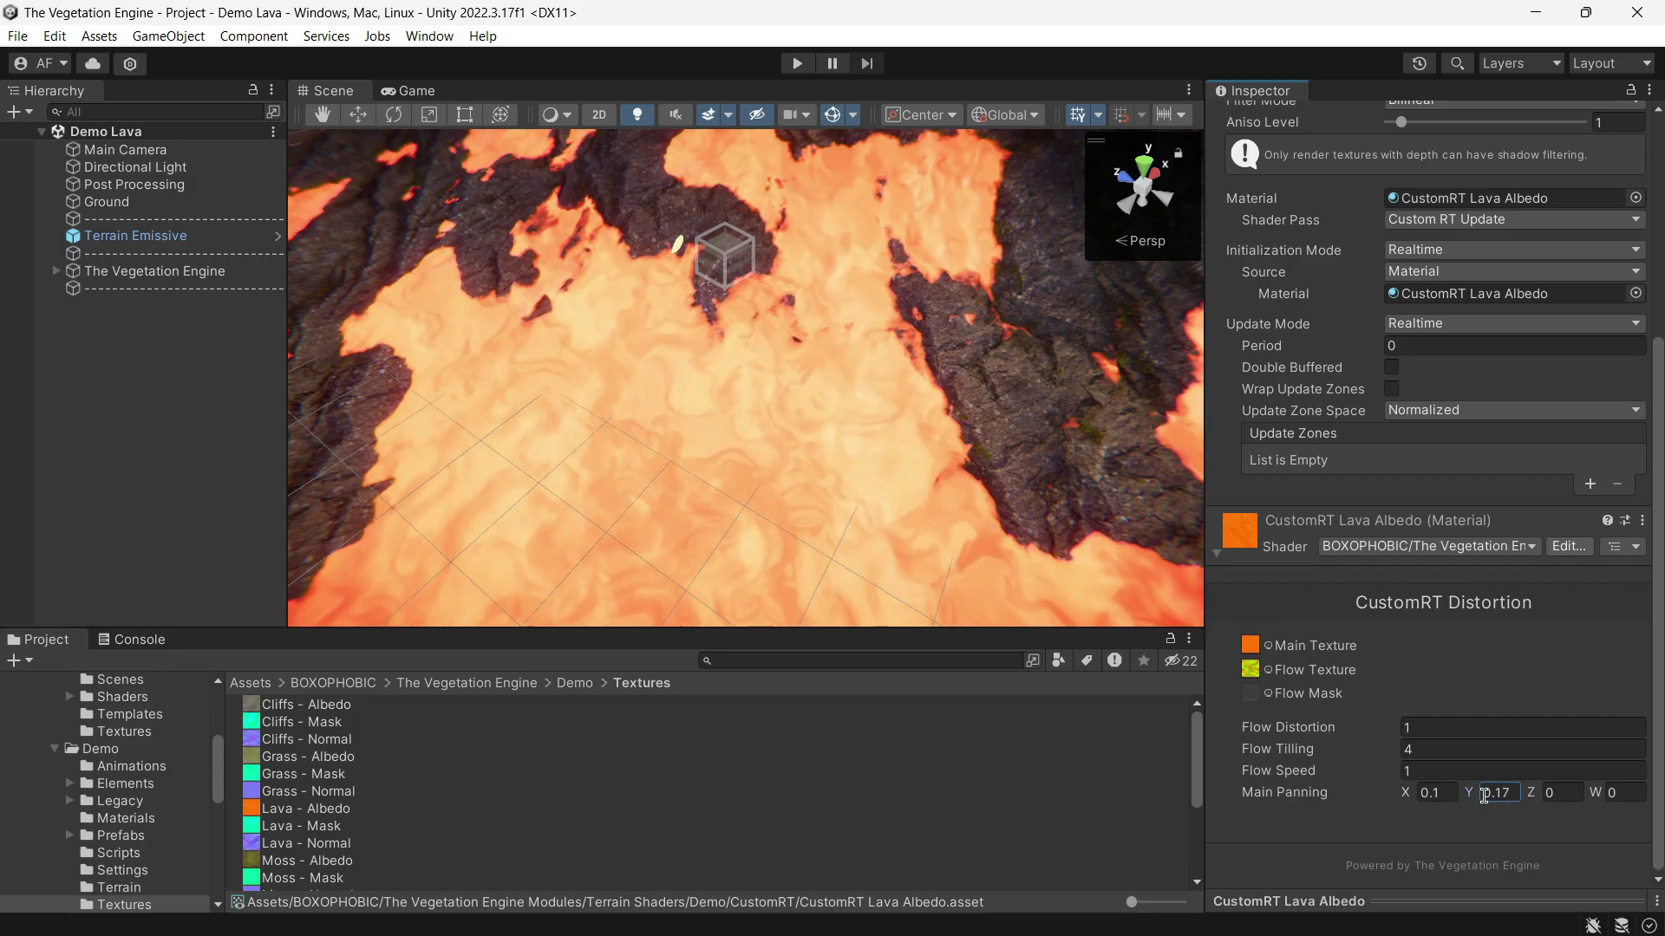
double_click(1518, 794)
text(0)
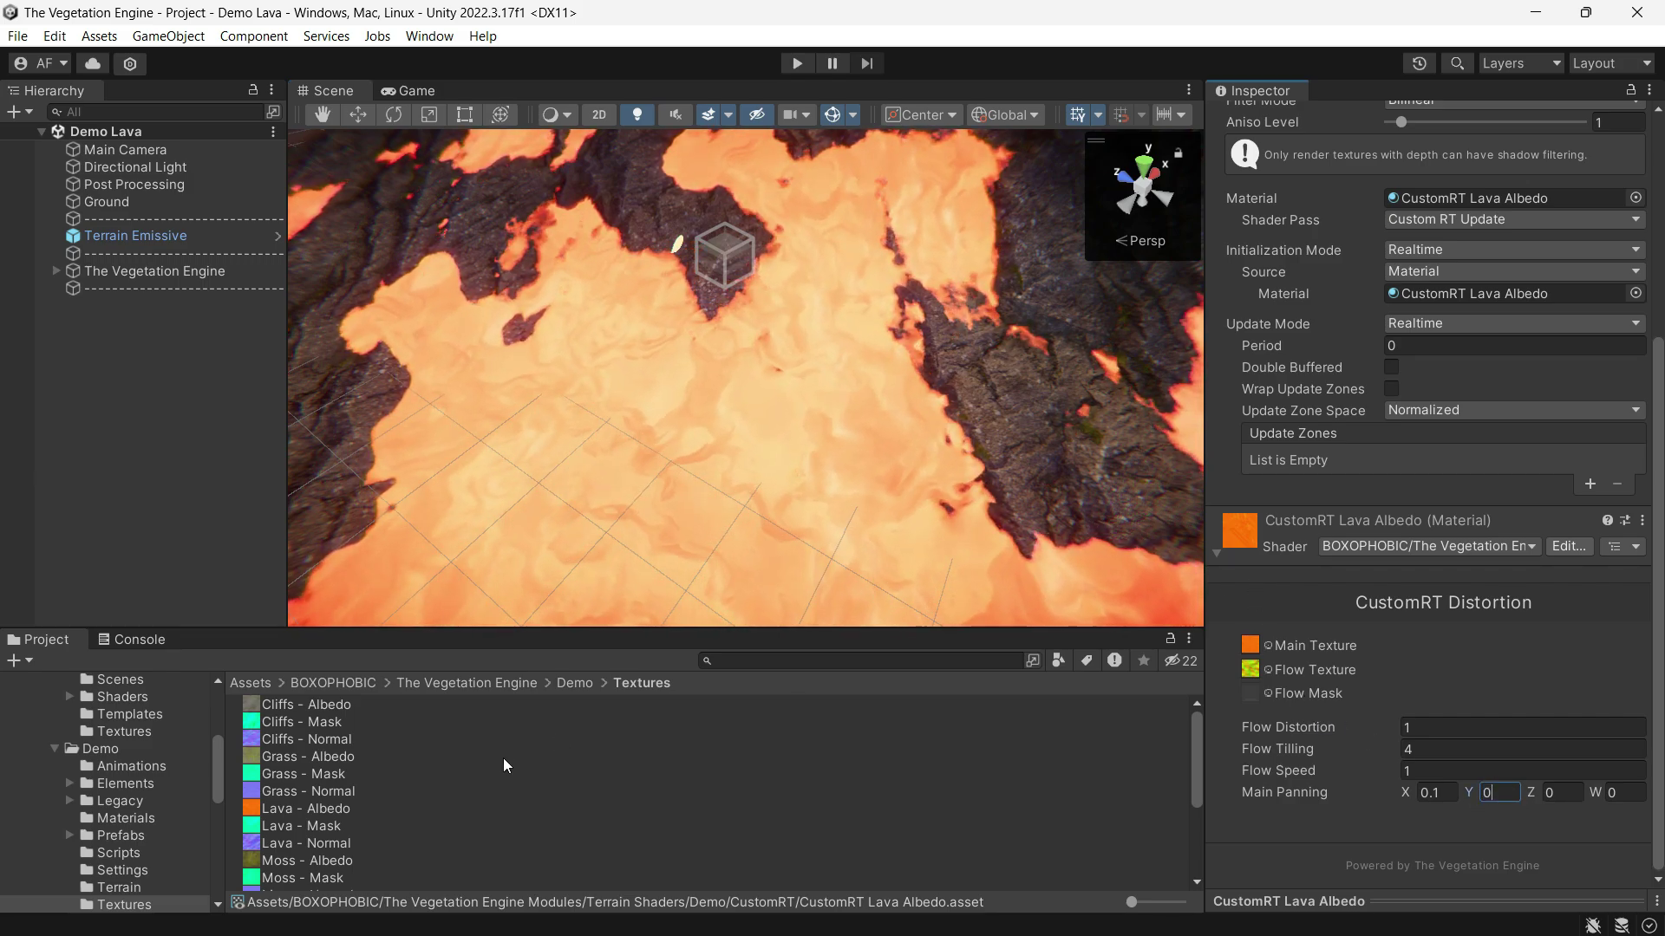
scroll(333, 827, down, 3)
scroll(444, 852, down, 2)
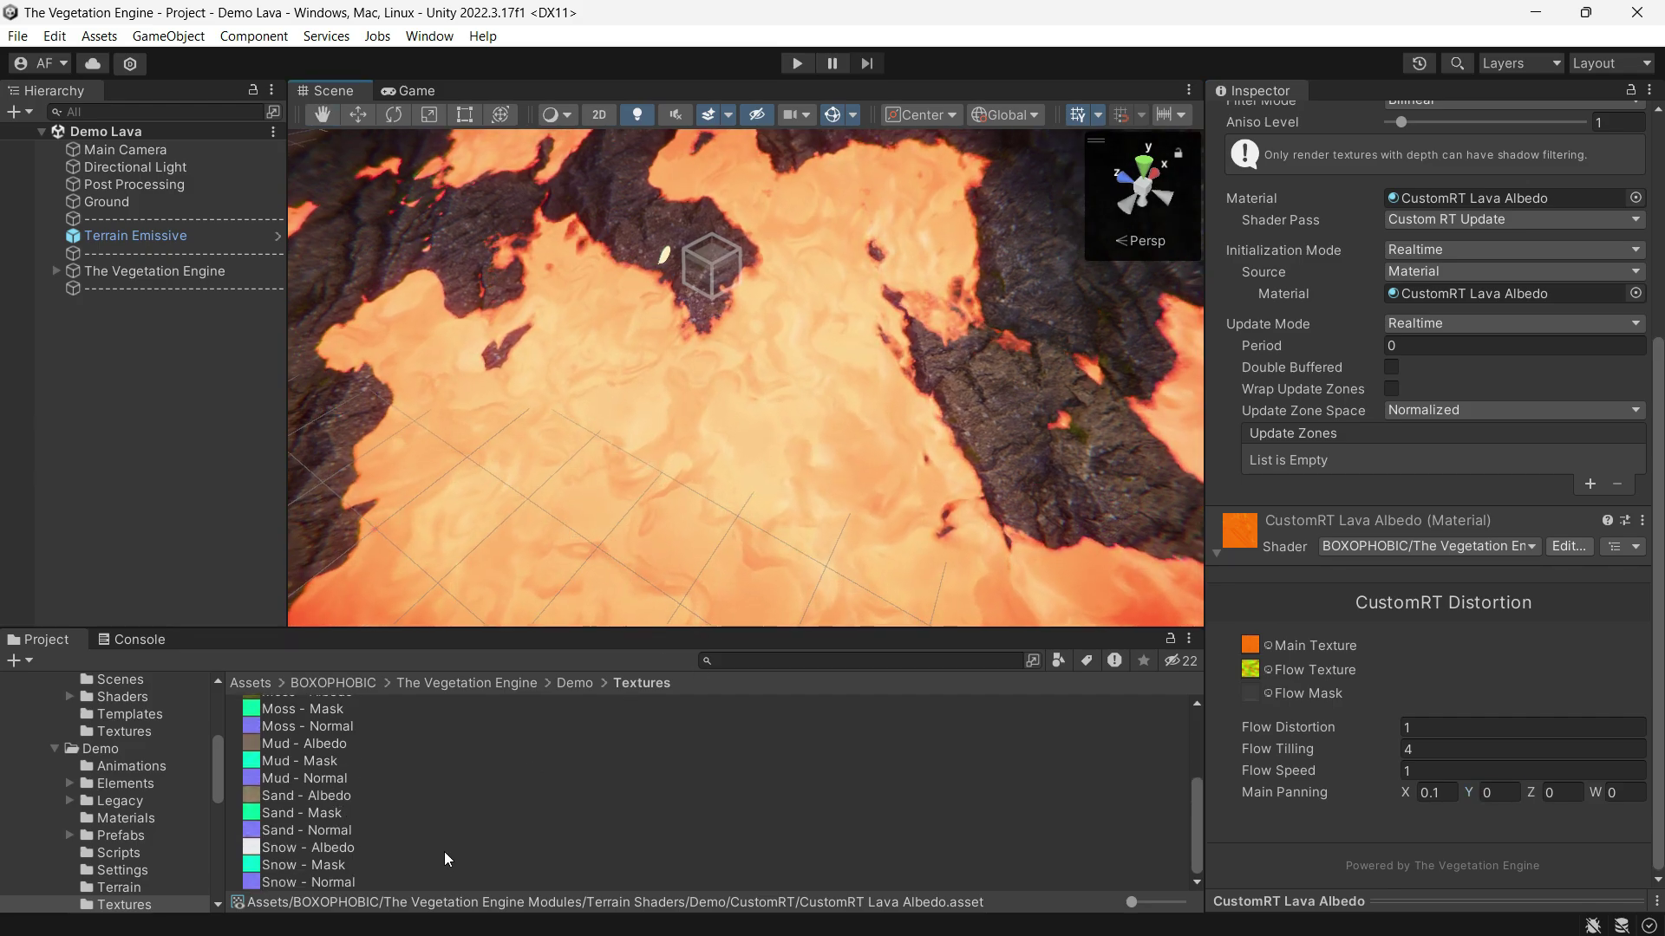
Select Terrain Emissive and locate its Layer Normal and Layer Mask render textures.
click(135, 235)
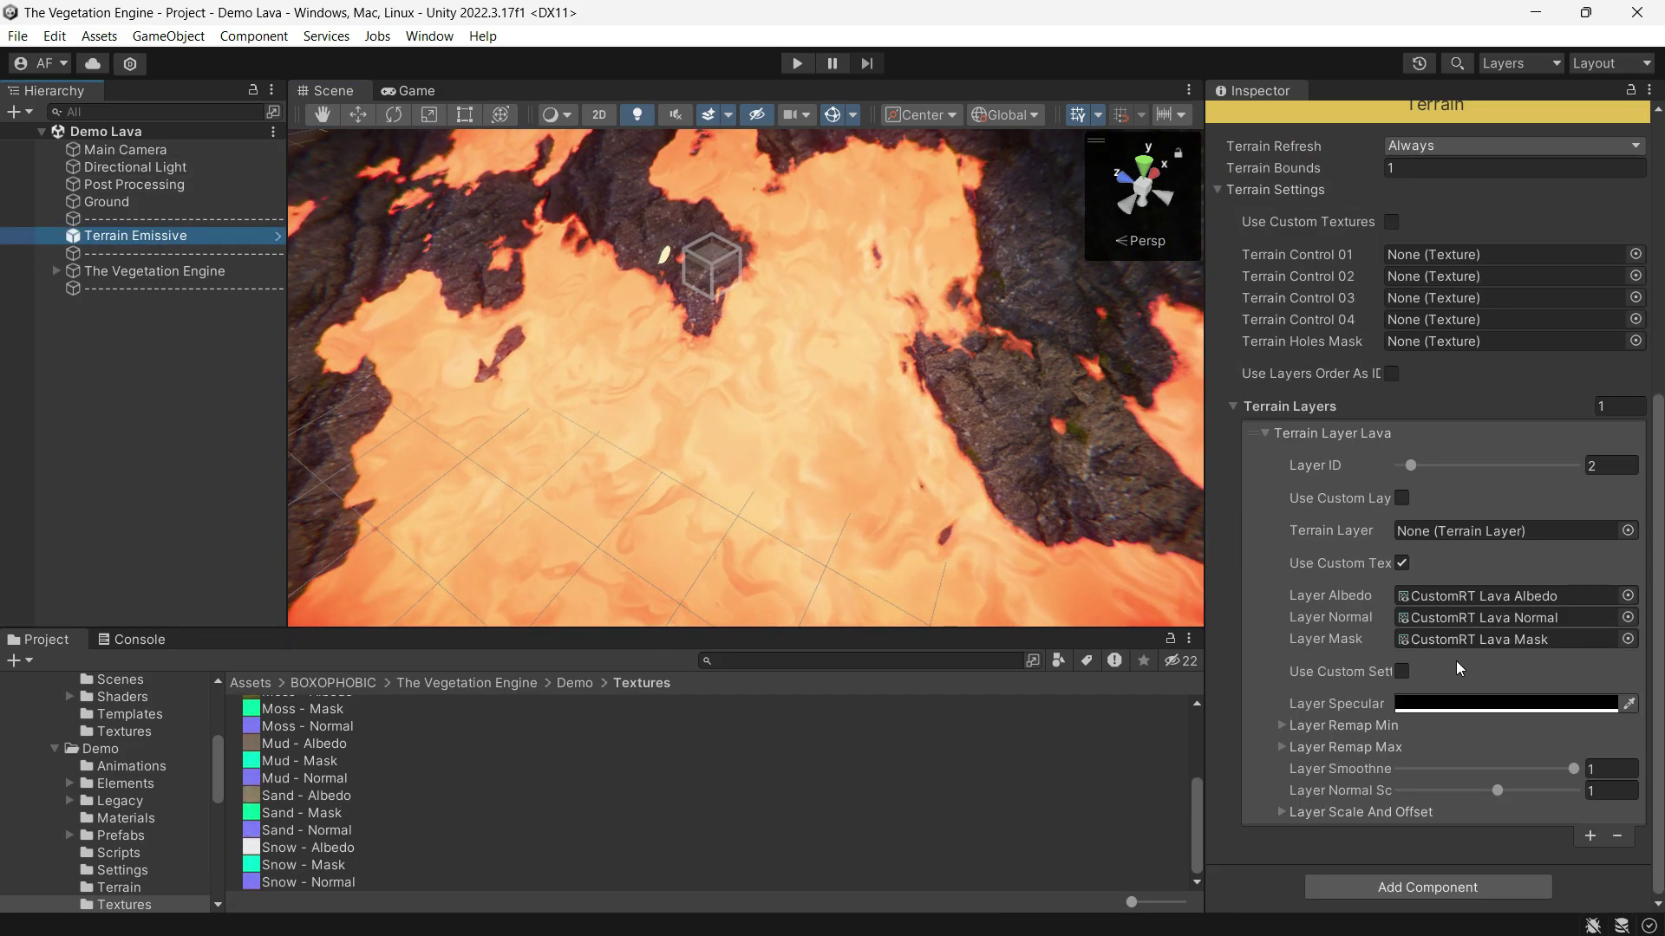
click(1469, 621)
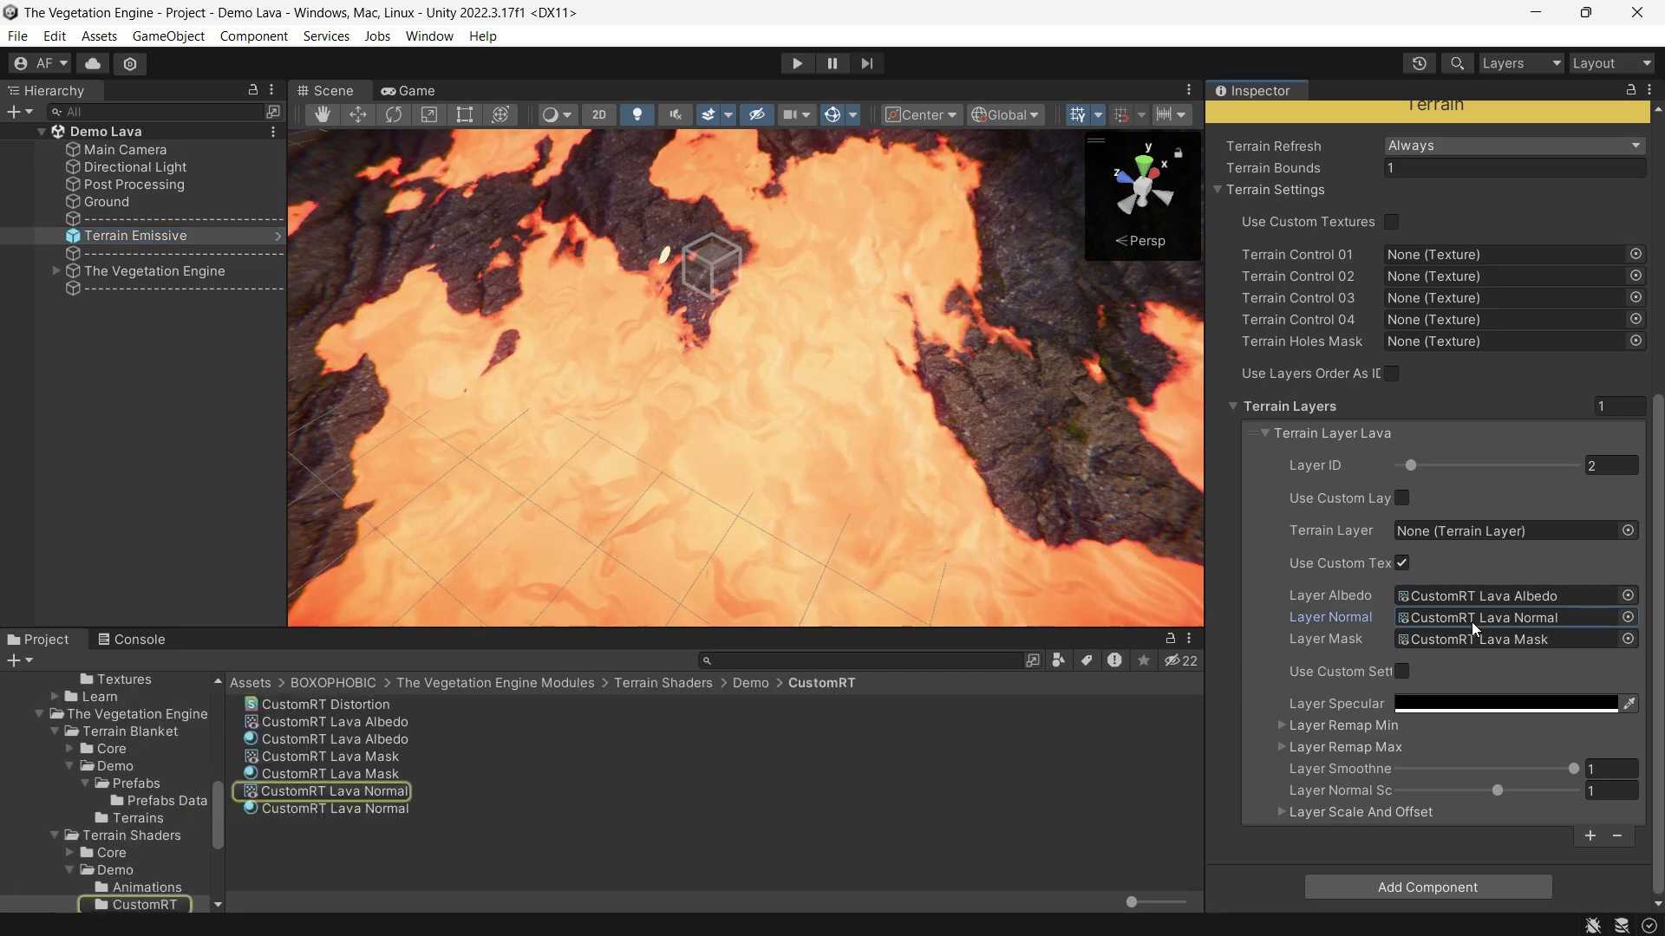
click(1474, 642)
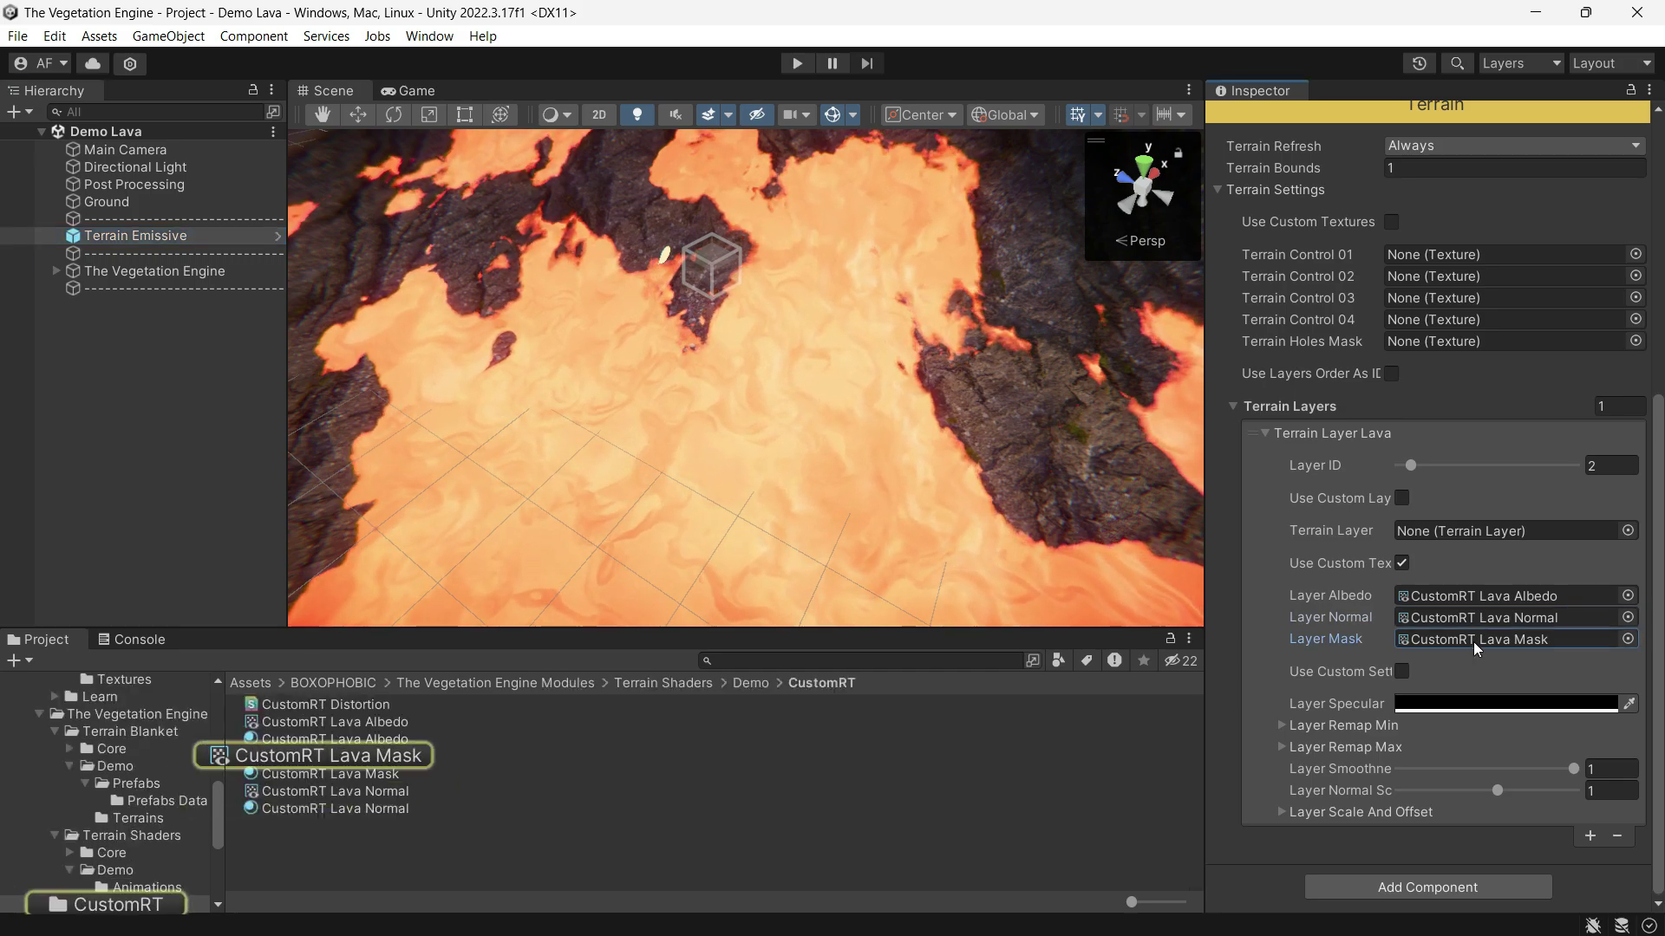
Review CustomRT Lava Mask's material (Flow Tilling 4, Main Panning X 0.1), then reselect Terrain Emissive.
click(400, 758)
scroll(1428, 503, up, 3)
scroll(1428, 503, down, 2)
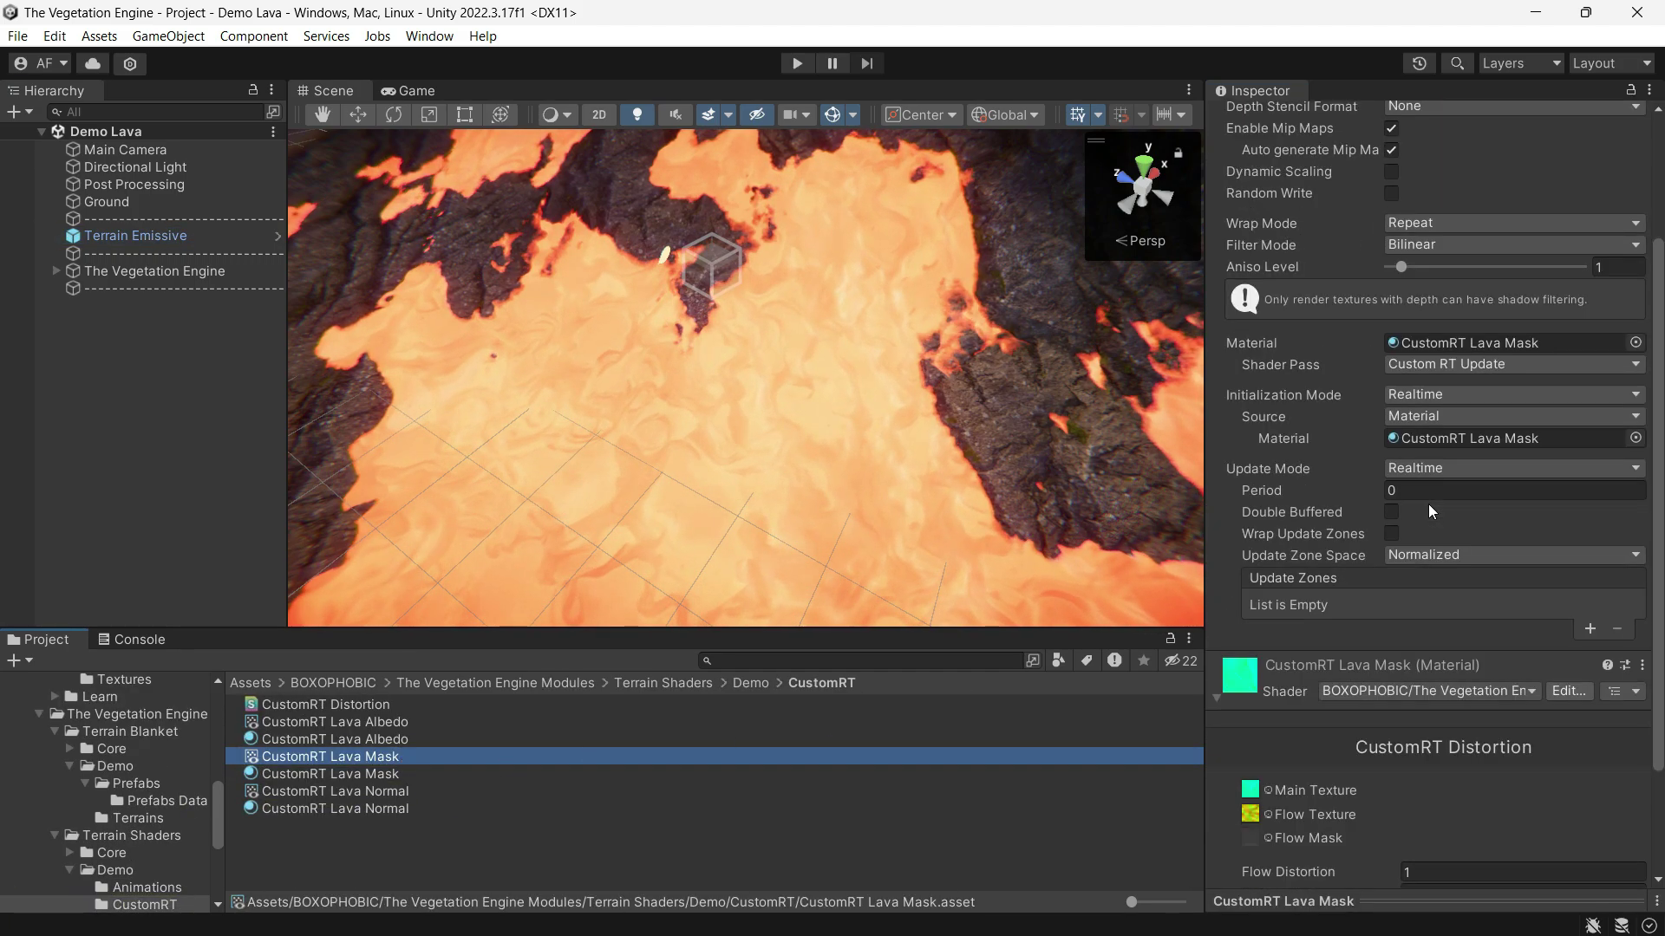
scroll(1428, 503, down, 3)
click(221, 236)
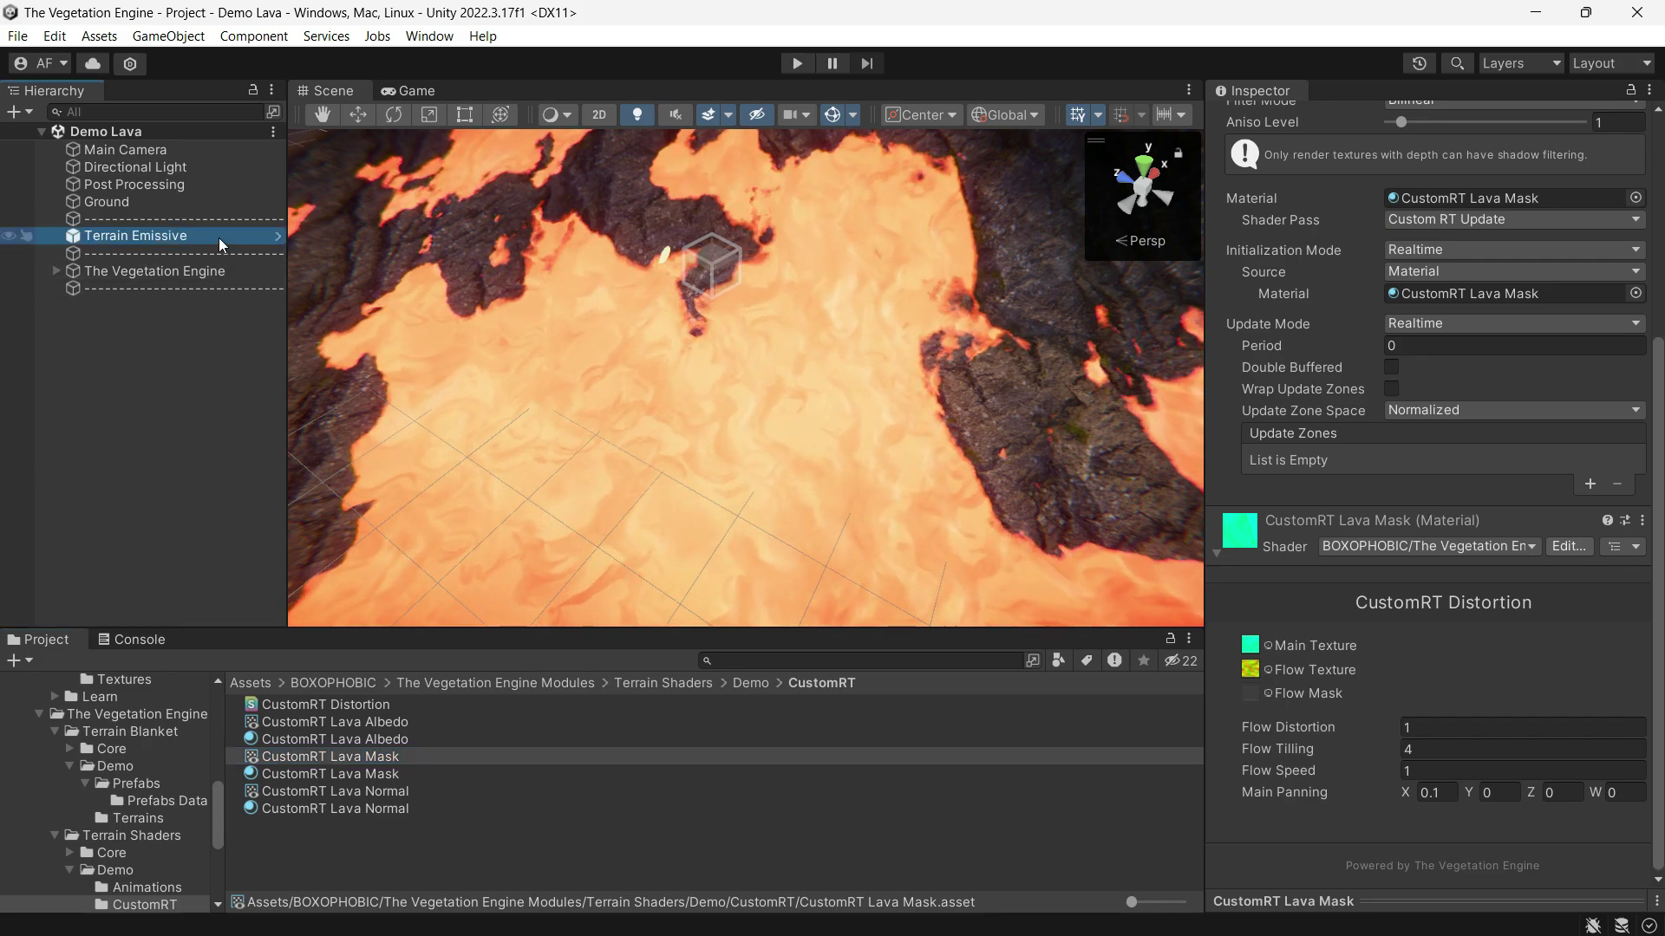